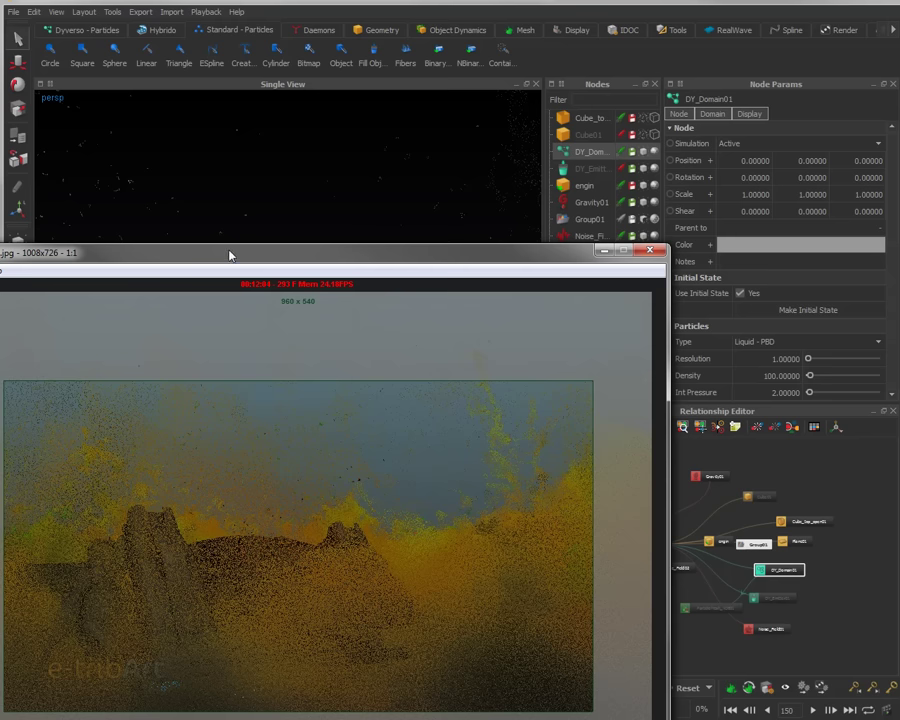
Move the reference image window out of the way and widen the Nodes panel until the full node names fit.
{"action": "left_click_drag", "start_coordinate": [229, 256], "coordinate": [546, 255]}
{"action": "left_click", "coordinate": [345, 461]}
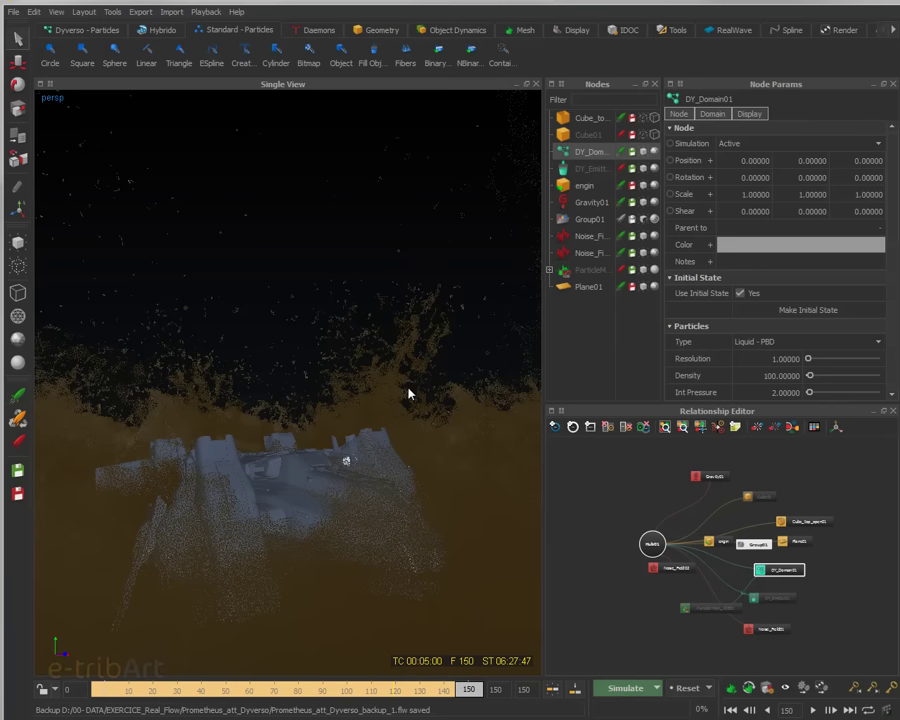
{"action": "left_click_drag", "start_coordinate": [538, 386], "coordinate": [506, 386]}
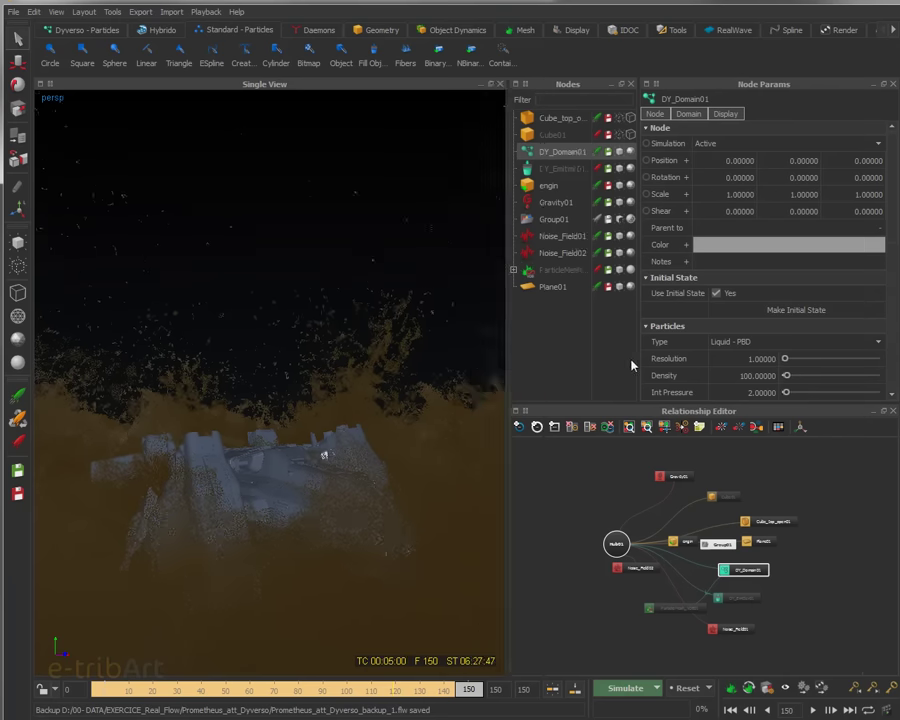
{"action": "left_click_drag", "start_coordinate": [638, 357], "coordinate": [670, 360]}
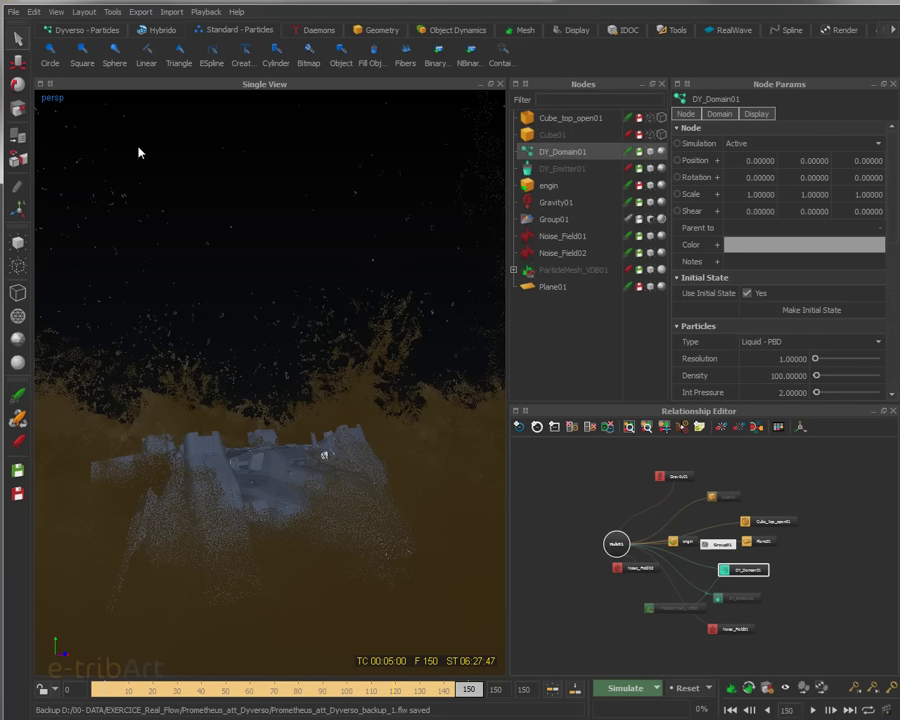
Save the project, and save a copy of it in the same folder as Prometheus_att_Dyverso_test01.flw.
{"action": "left_click", "coordinate": [14, 12]}
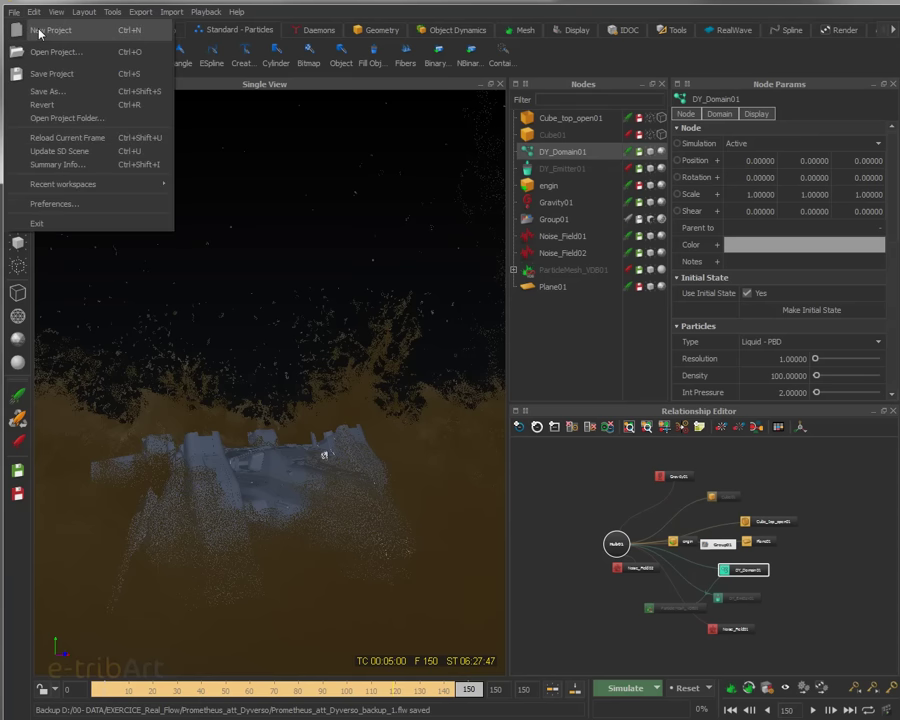
{"action": "left_click", "coordinate": [34, 73]}
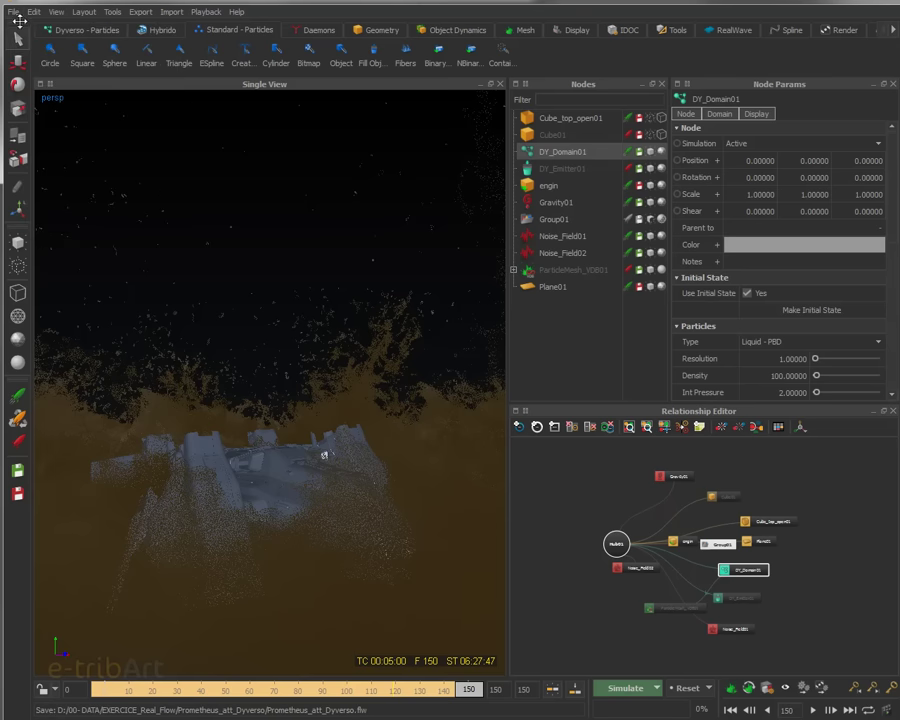
{"action": "left_click", "coordinate": [14, 12]}
{"action": "left_click", "coordinate": [40, 93]}
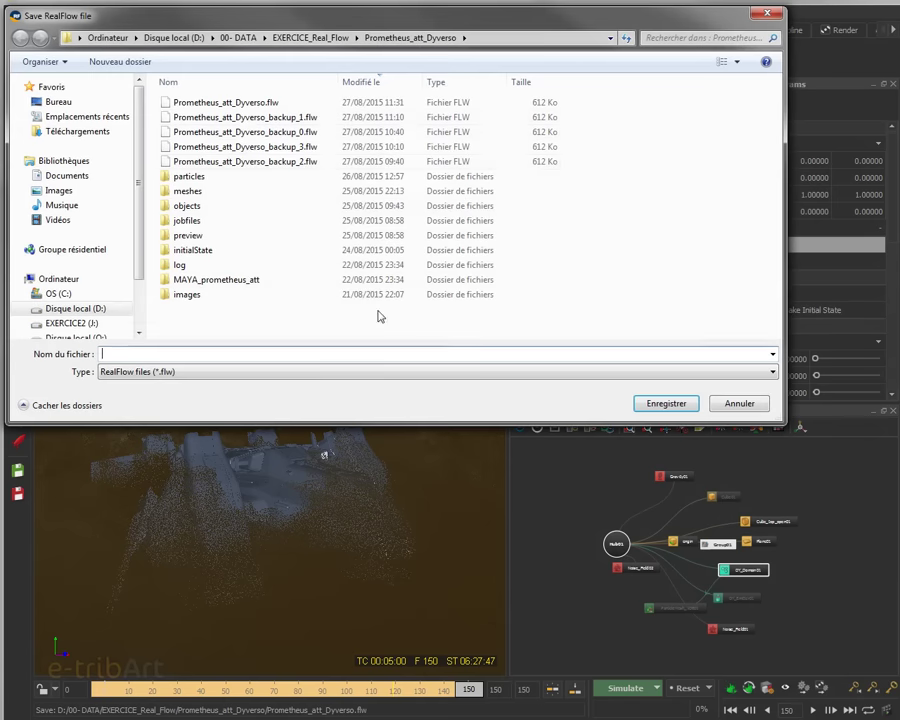
{"action": "left_click", "coordinate": [236, 102]}
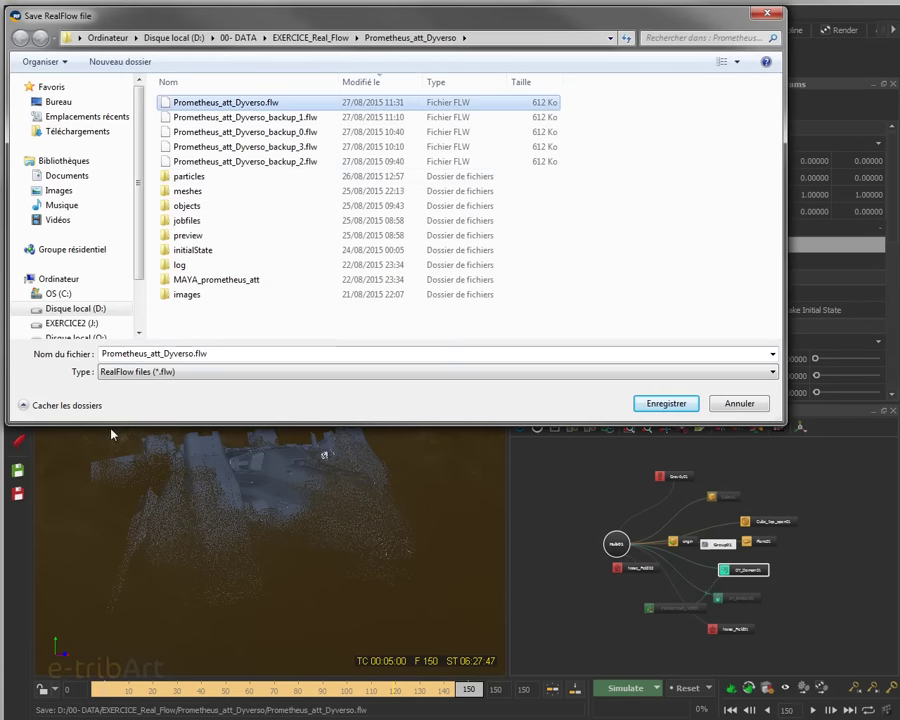
{"action": "left_click", "coordinate": [190, 354]}
{"action": "left_click", "coordinate": [194, 354]}
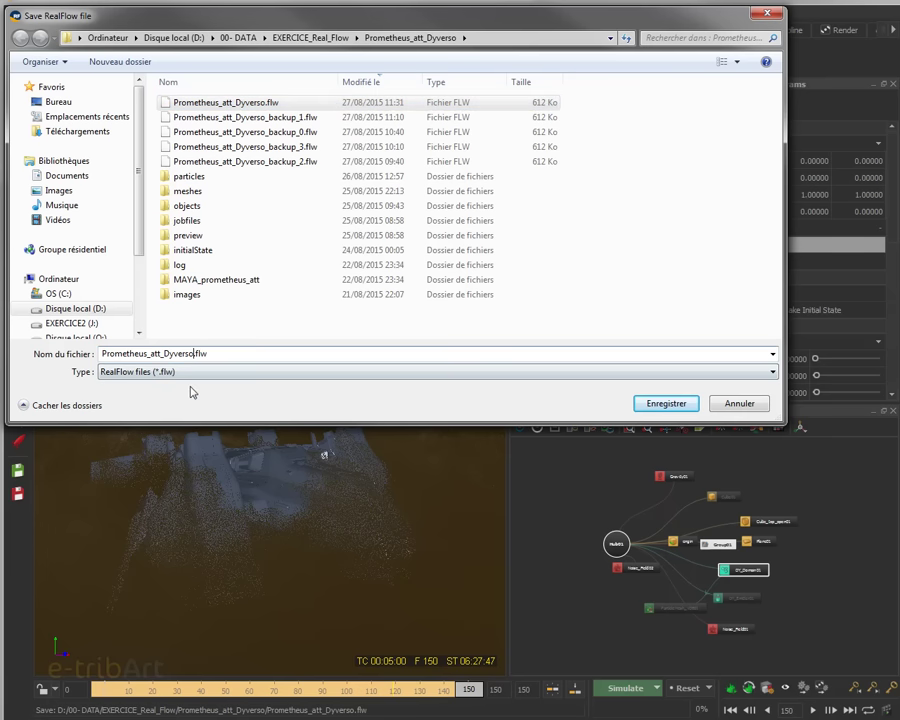
{"action": "type", "text": "_test01"}
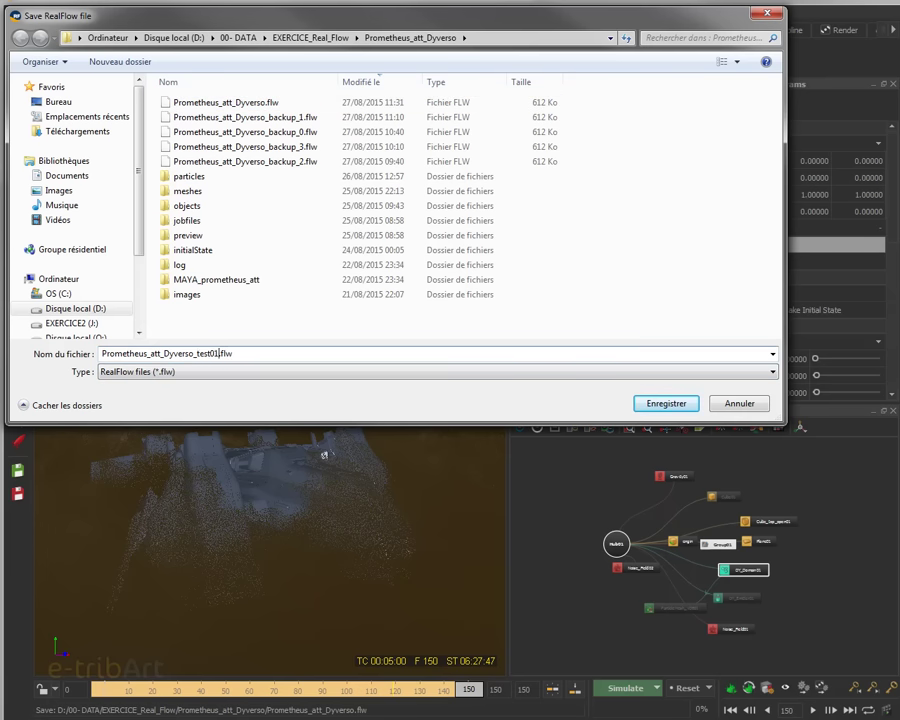
{"action": "key", "text": "Return"}
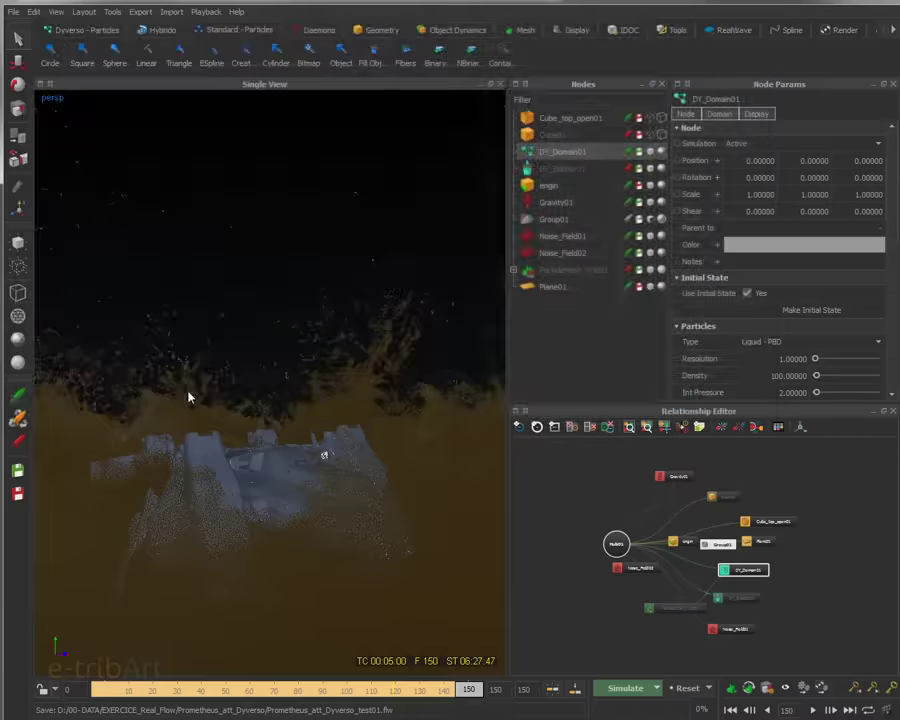
Delete every node except Cube_top_open01 and Cube01, including the SD-loaded objects, and reset the simulation.
{"action": "left_click", "coordinate": [562, 136]}
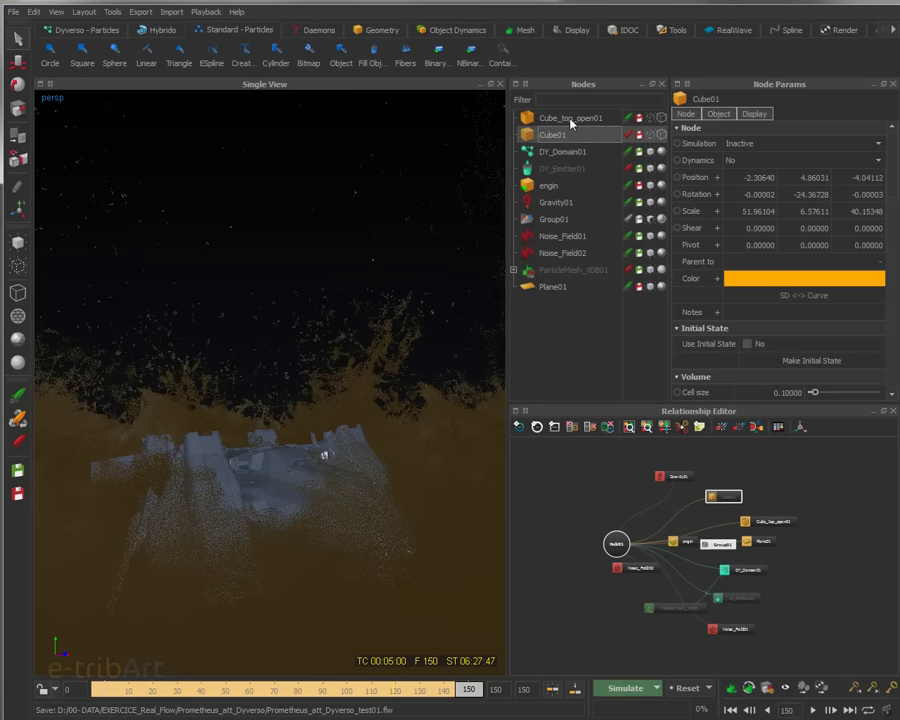
{"action": "left_click", "coordinate": [566, 119]}
{"action": "left_click", "coordinate": [556, 152]}
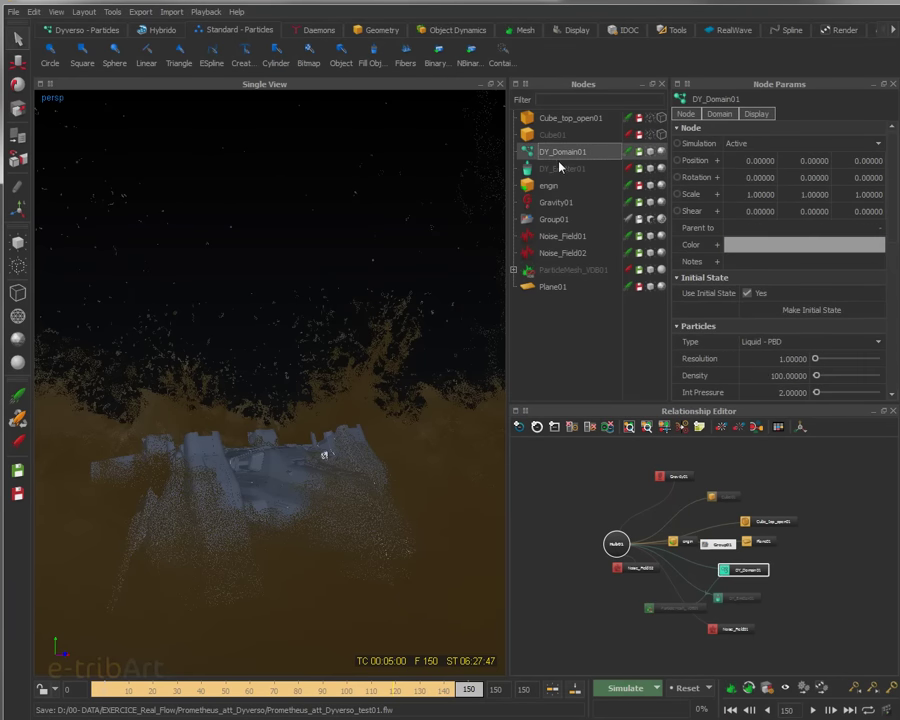
{"action": "left_click", "coordinate": [558, 168], "text": "ctrl"}
{"action": "left_click", "coordinate": [548, 186], "text": "ctrl"}
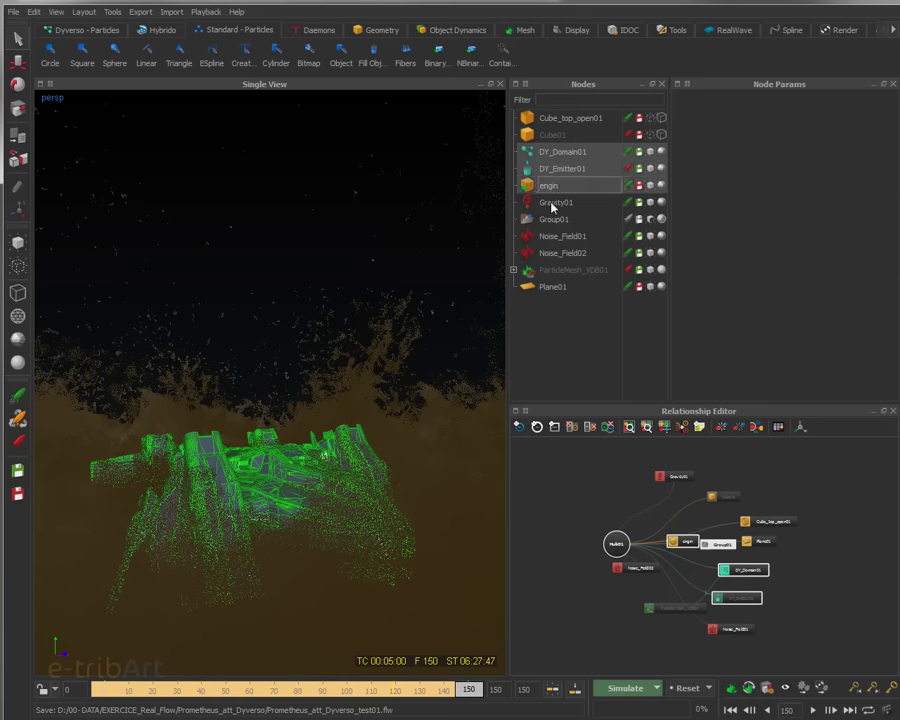
{"action": "left_click", "coordinate": [553, 204], "text": "ctrl"}
{"action": "left_click", "coordinate": [555, 221], "text": "ctrl"}
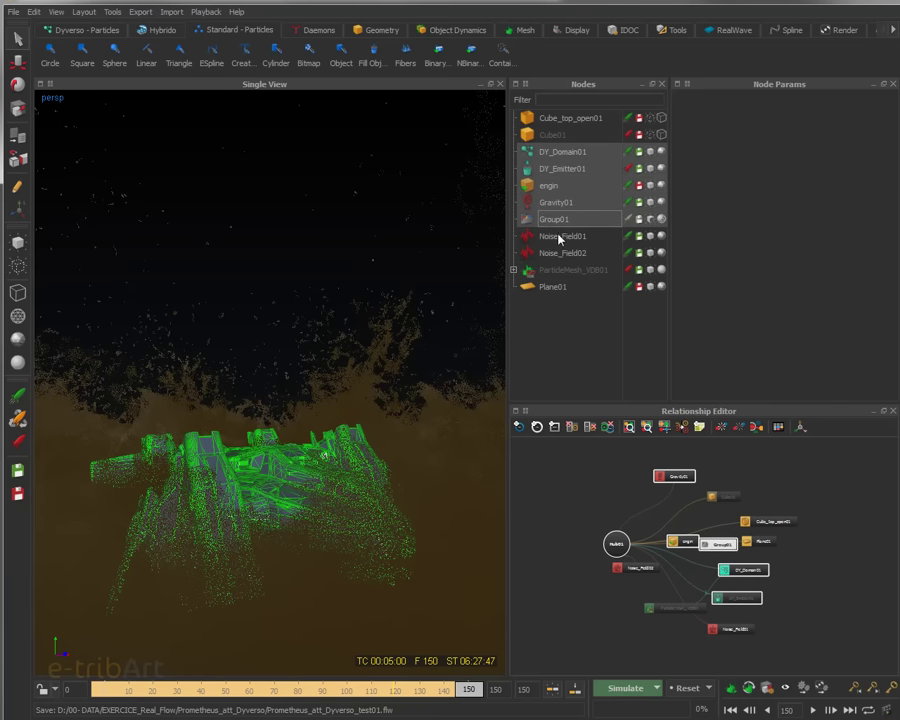
{"action": "left_click", "coordinate": [559, 238], "text": "ctrl"}
{"action": "left_click", "coordinate": [561, 254], "text": "ctrl"}
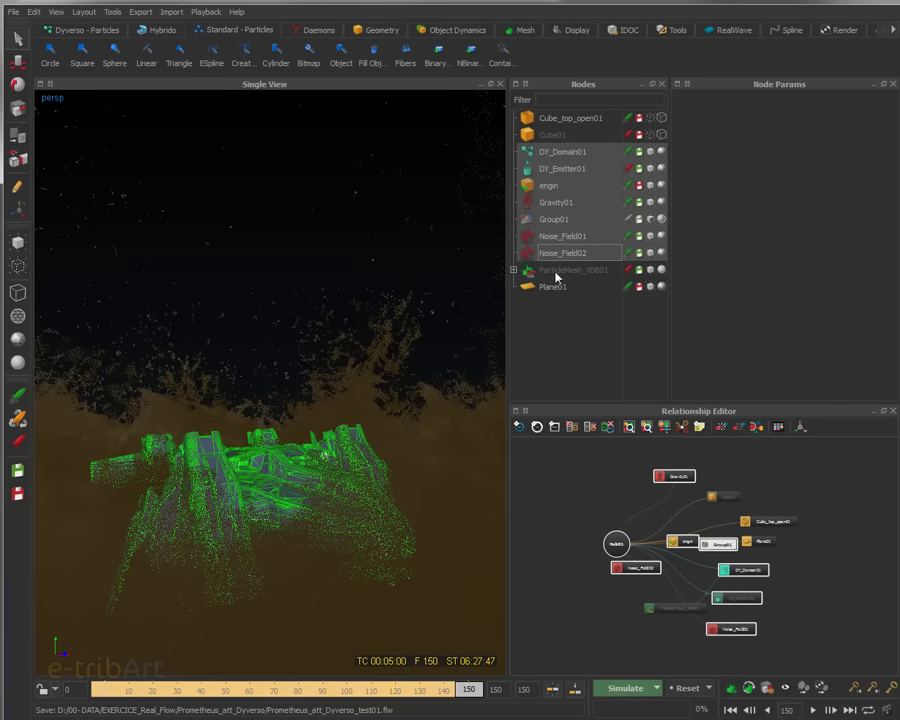
{"action": "left_click", "coordinate": [557, 271], "text": "ctrl"}
{"action": "left_click", "coordinate": [552, 288], "text": "ctrl"}
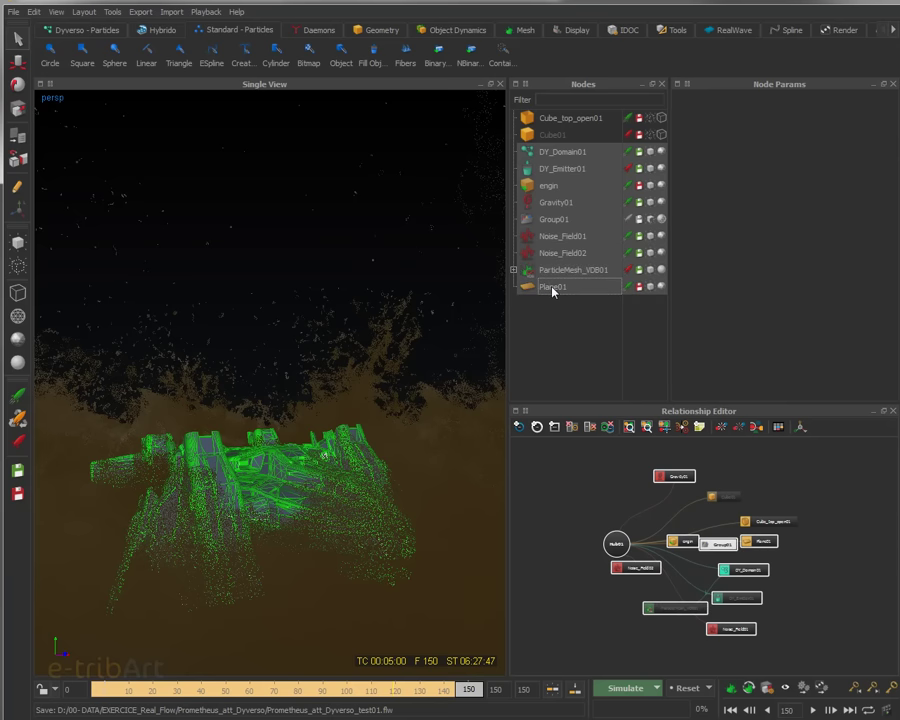
{"action": "key", "text": "Delete"}
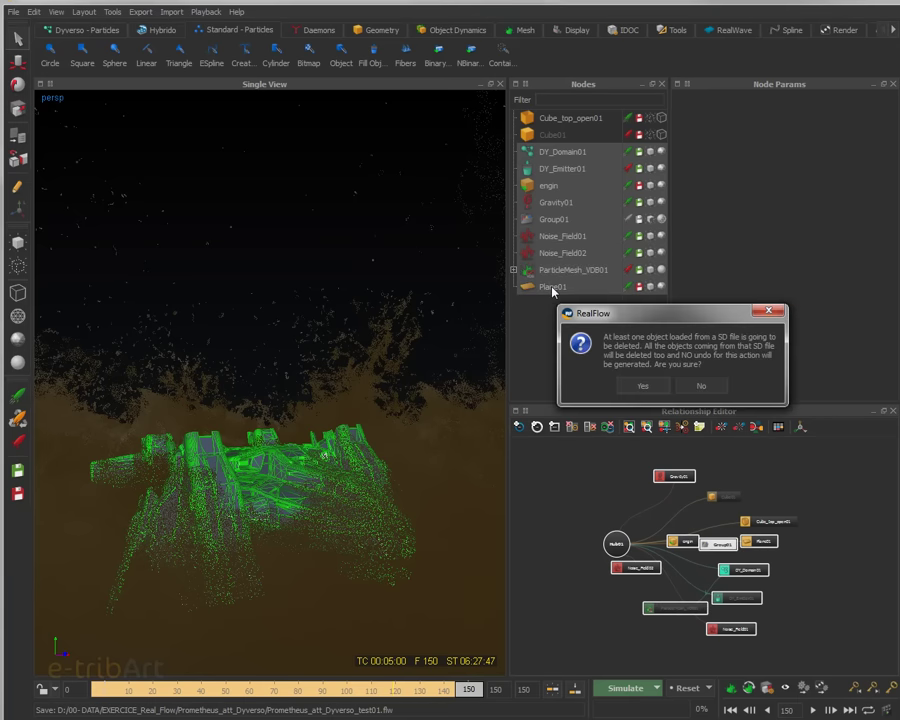
{"action": "left_click", "coordinate": [642, 387]}
{"action": "left_click", "coordinate": [674, 688]}
{"action": "left_click", "coordinate": [643, 376]}
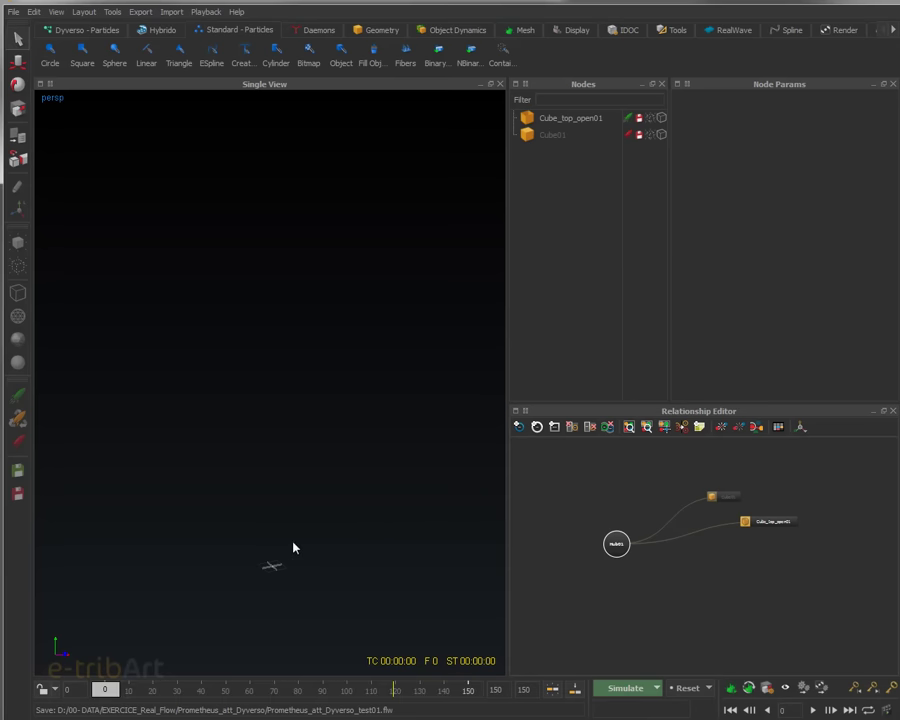
Make Cube_top_open01 and Cube01 visible in the viewport and show the Dyverso particle tools.
{"action": "left_click_drag", "start_coordinate": [285, 555], "coordinate": [279, 396], "text": "alt"}
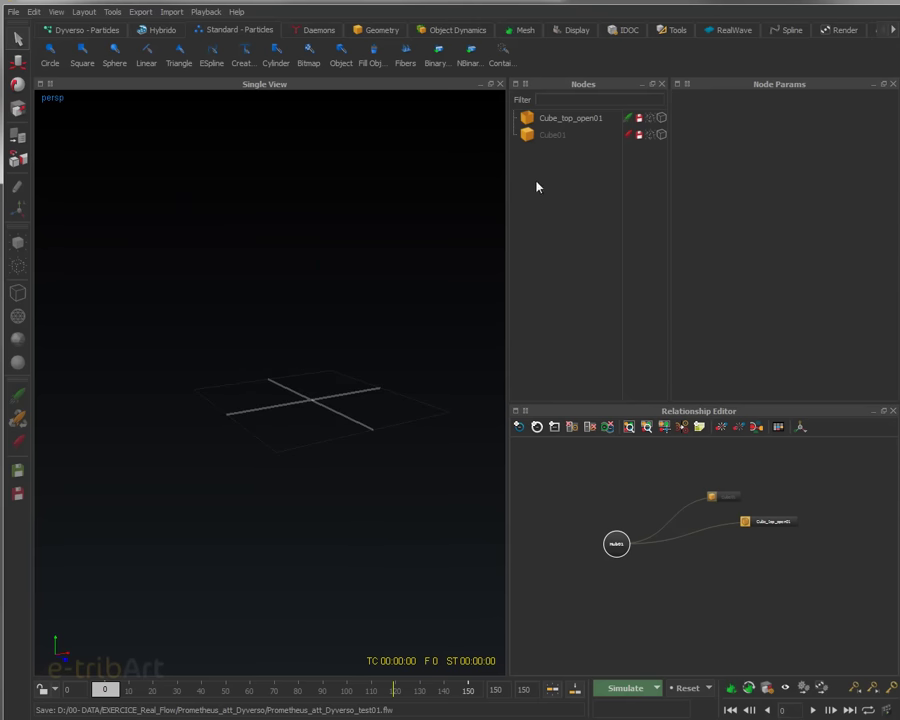
{"action": "left_click", "coordinate": [555, 120]}
{"action": "left_click", "coordinate": [640, 118]}
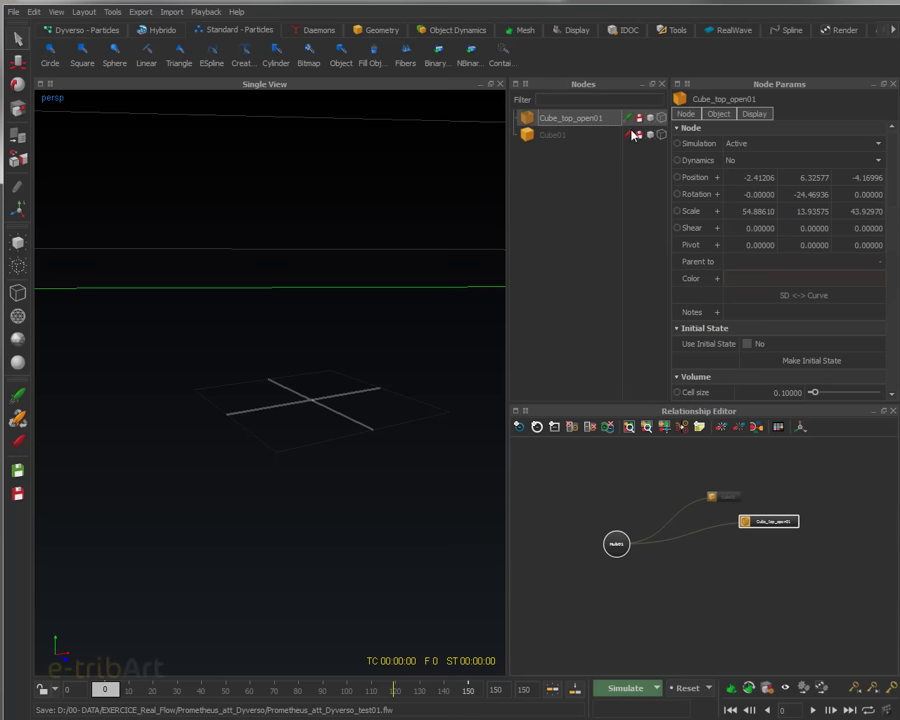
{"action": "left_click_drag", "start_coordinate": [677, 124], "coordinate": [682, 124]}
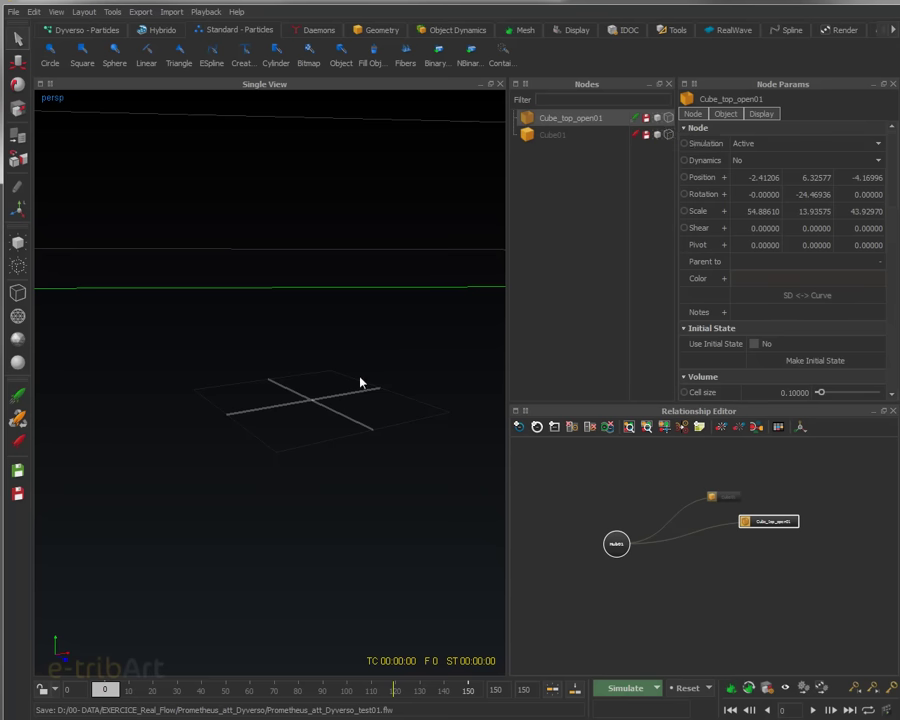
{"action": "left_click_drag", "start_coordinate": [329, 410], "coordinate": [271, 321], "text": "alt"}
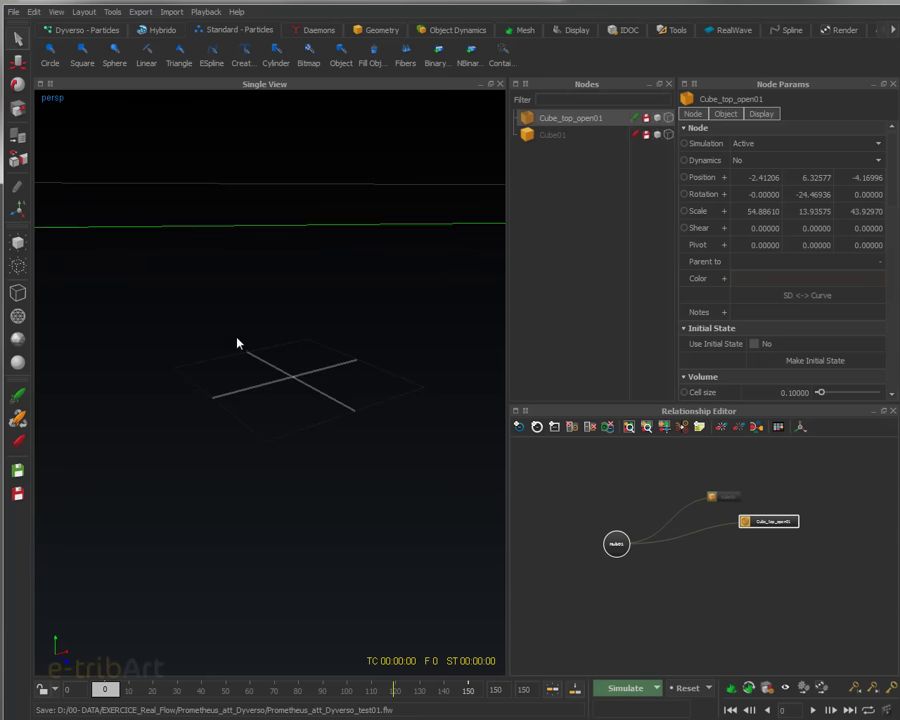
{"action": "left_click", "coordinate": [77, 32]}
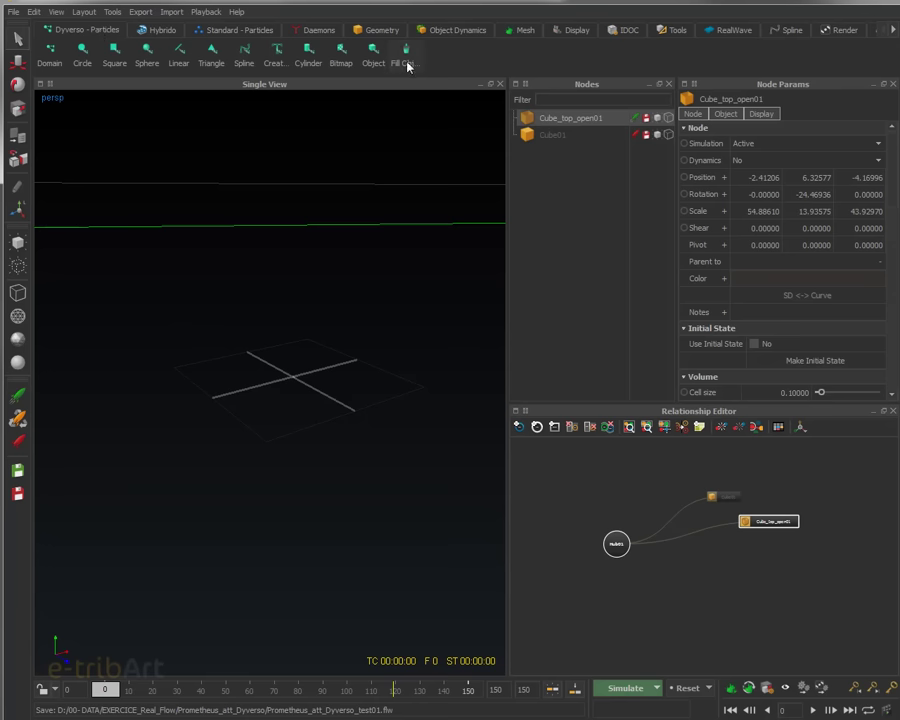
Scale both cubes down together, Cube_top_open01 to about 10.9 × 2.77 × 8.72, and move them close to the origin.
{"action": "left_click", "coordinate": [568, 136]}
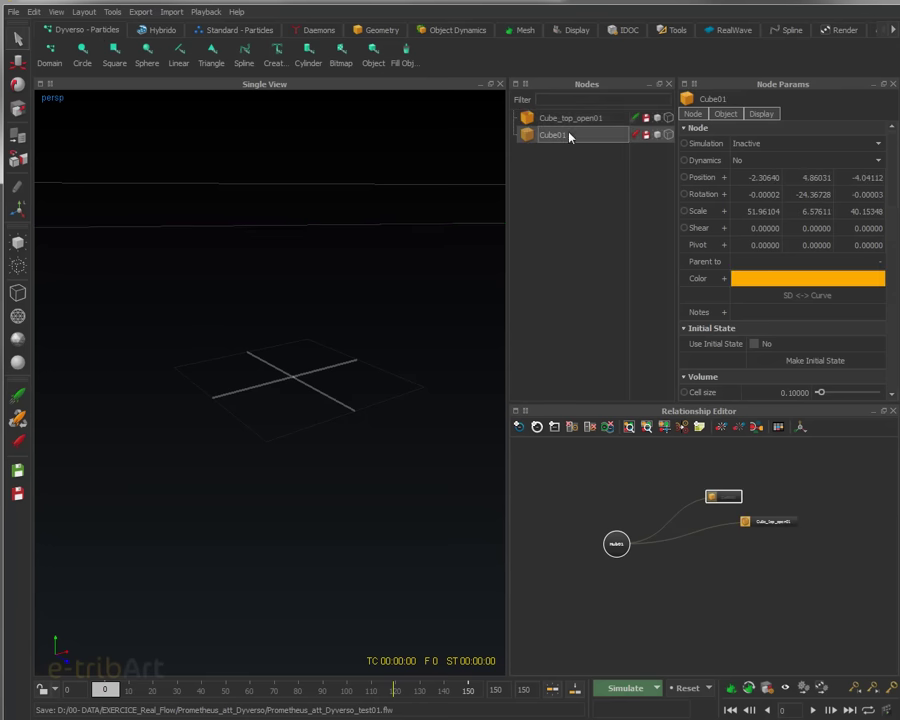
{"action": "scroll", "coordinate": [332, 323], "scroll_direction": "down", "scroll_amount": 5}
{"action": "scroll", "coordinate": [332, 323], "scroll_direction": "down", "scroll_amount": 5}
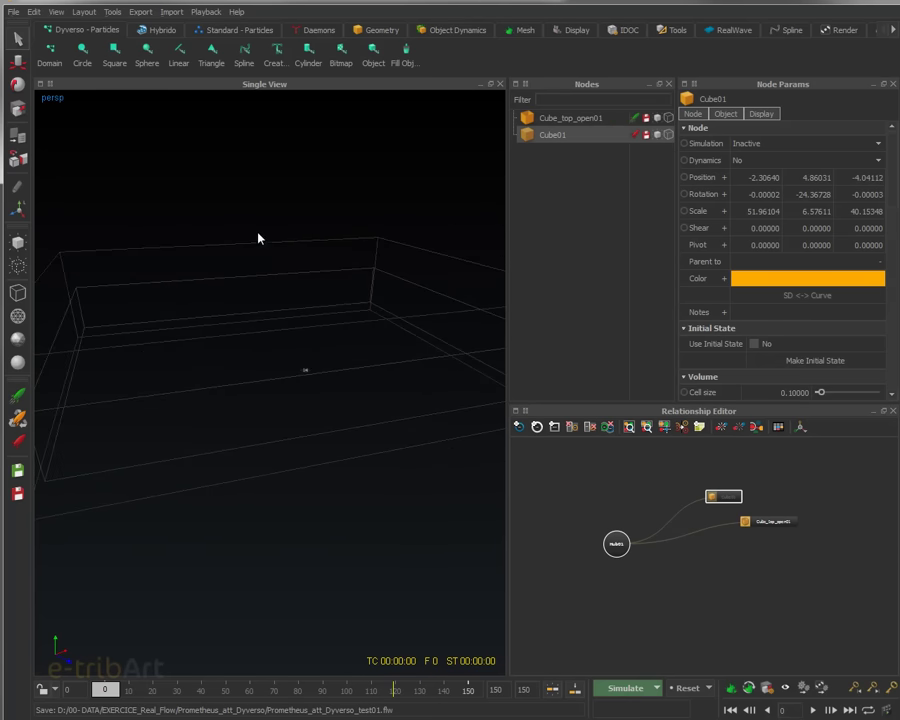
{"action": "left_click_drag", "start_coordinate": [265, 291], "coordinate": [265, 301]}
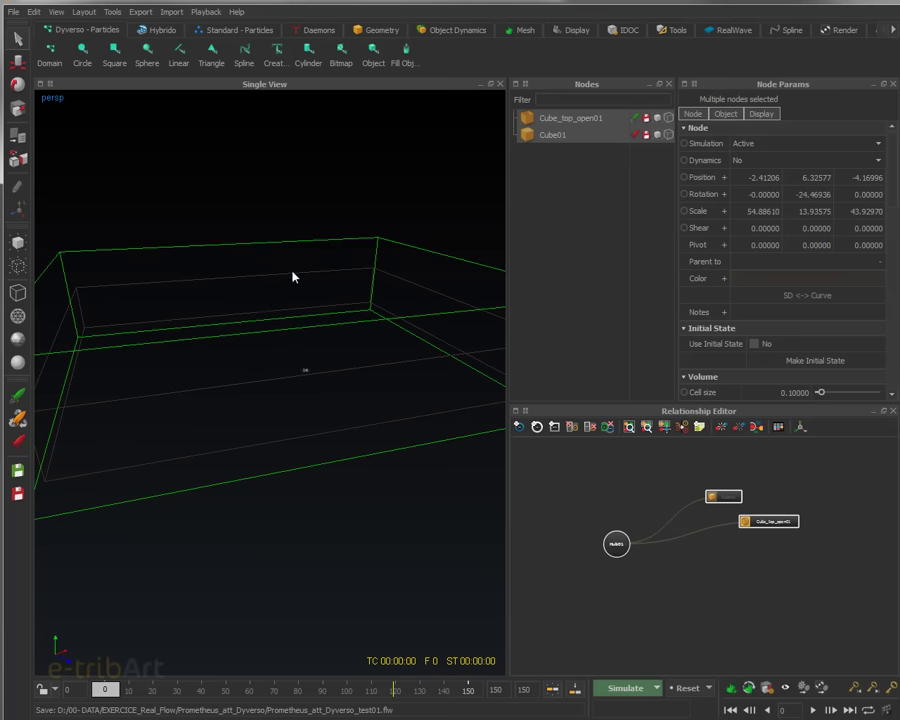
{"action": "key", "text": "w"}
{"action": "key", "text": "r"}
{"action": "scroll", "coordinate": [208, 348], "scroll_direction": "down", "scroll_amount": 5}
{"action": "left_click_drag", "start_coordinate": [208, 348], "coordinate": [227, 351]}
{"action": "key", "text": "w"}
{"action": "left_click_drag", "start_coordinate": [268, 256], "coordinate": [276, 304]}
{"action": "mouse_move", "coordinate": [331, 360]}
{"action": "left_mouse_down"}
{"action": "mouse_move", "coordinate": [364, 358]}
{"action": "mouse_move", "coordinate": [328, 372]}
{"action": "mouse_move", "coordinate": [326, 386]}
{"action": "mouse_move", "coordinate": [195, 428]}
{"action": "mouse_move", "coordinate": [212, 420]}
{"action": "mouse_move", "coordinate": [291, 432]}
{"action": "mouse_move", "coordinate": [360, 392]}
{"action": "mouse_move", "coordinate": [340, 370]}
{"action": "left_mouse_up"}
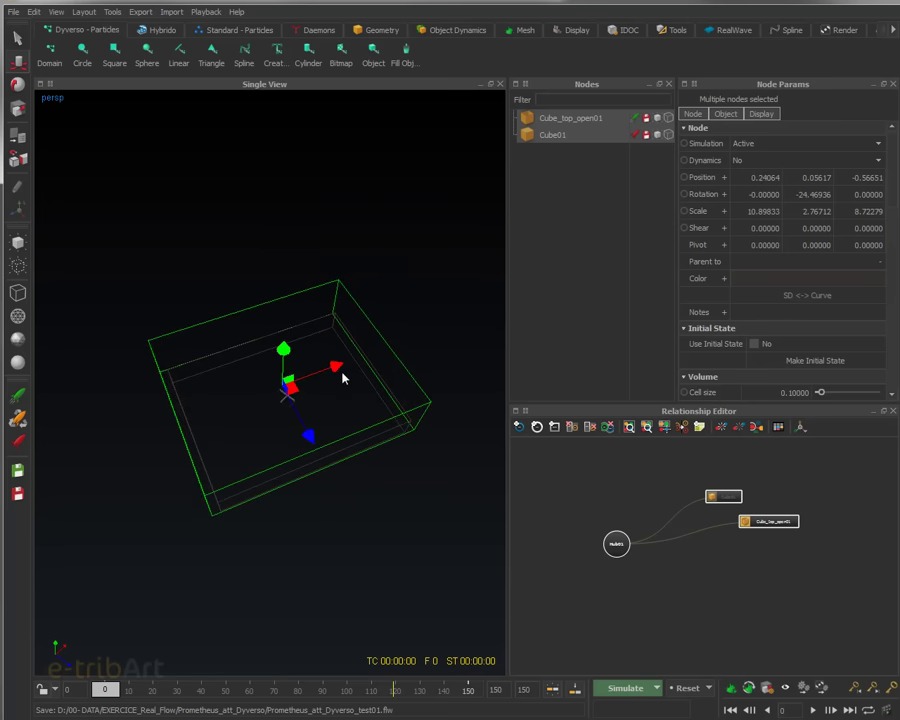
Shrink both cubes further, bringing the scale of Cube_top_open01 to about 8.67 × 2.20 × 6.94.
{"action": "left_click_drag", "start_coordinate": [318, 425], "coordinate": [300, 350], "text": "alt"}
{"action": "key", "text": "r"}
{"action": "key", "text": "w"}
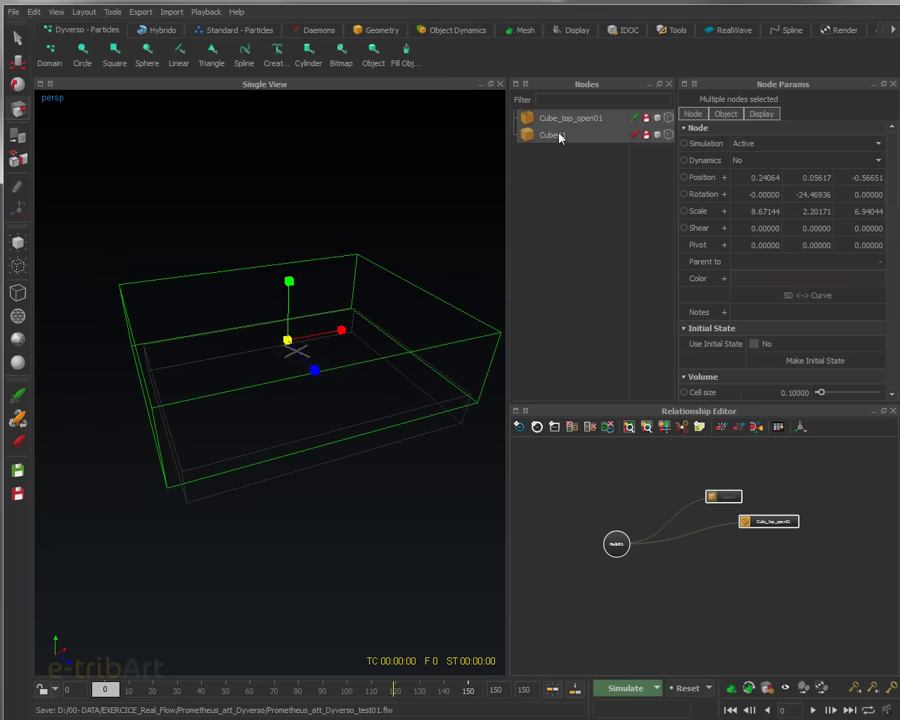
Raise Cube01 to a Y position of about -0.31 so it sits inside Cube_top_open01.
{"action": "left_click", "coordinate": [562, 119]}
{"action": "left_click", "coordinate": [556, 136]}
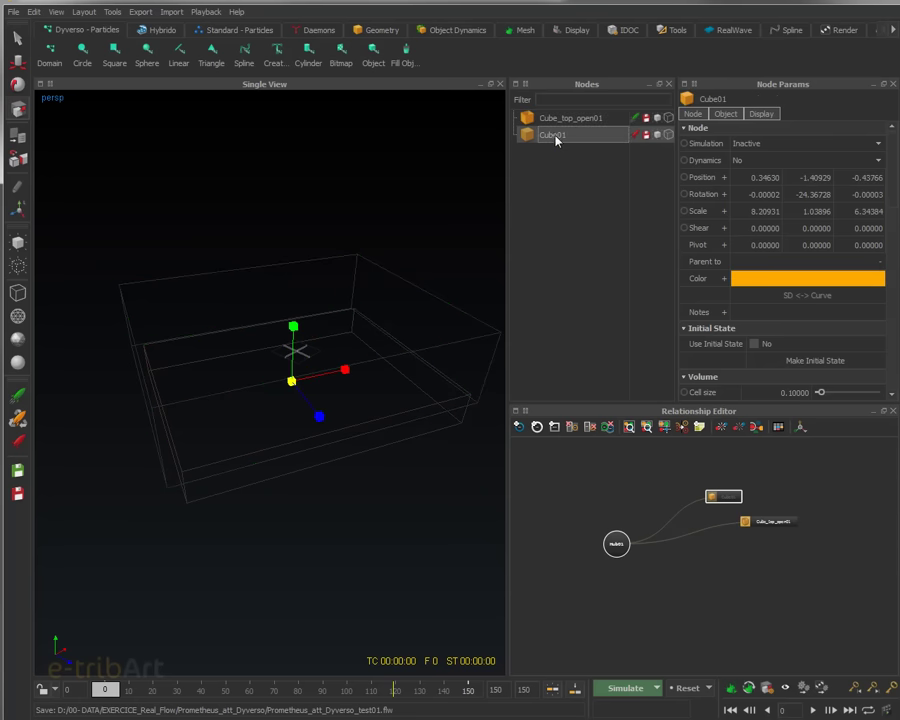
{"action": "left_click_drag", "start_coordinate": [374, 322], "coordinate": [332, 272], "text": "alt"}
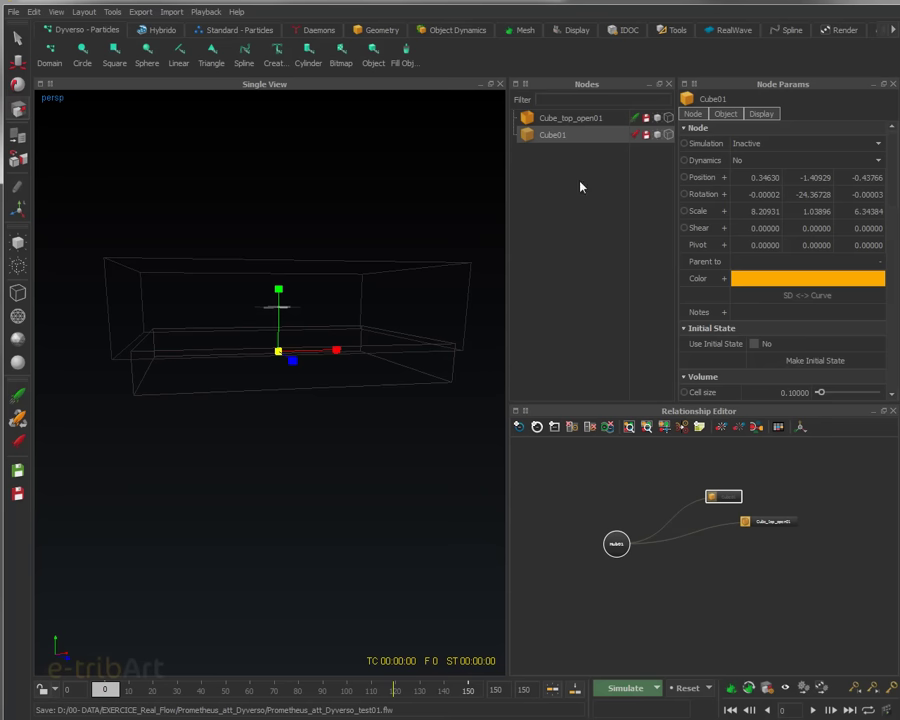
{"action": "key", "text": "w"}
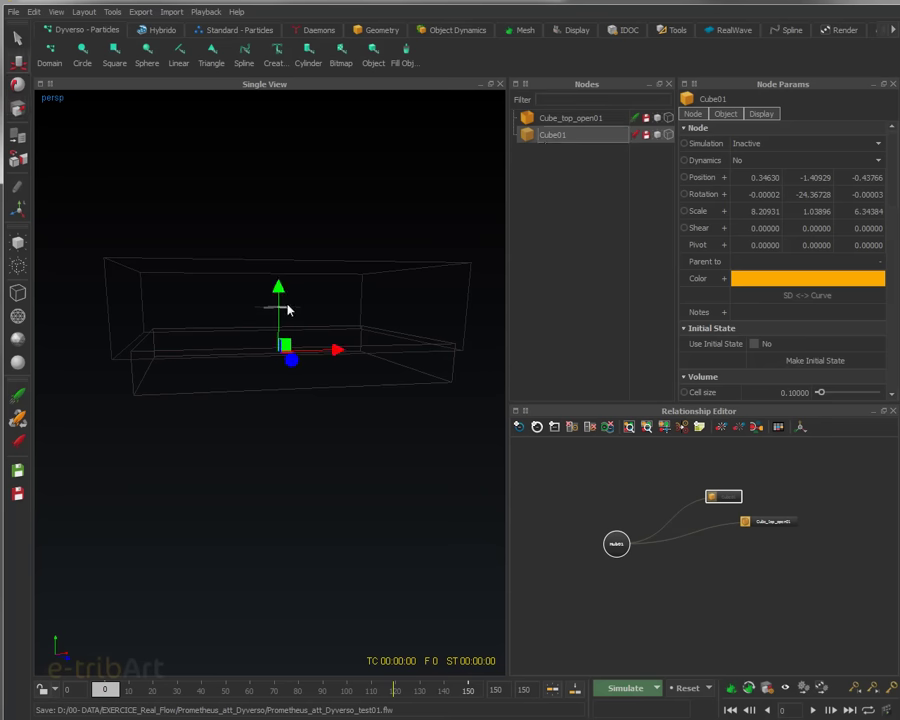
{"action": "left_click_drag", "start_coordinate": [280, 298], "coordinate": [384, 223]}
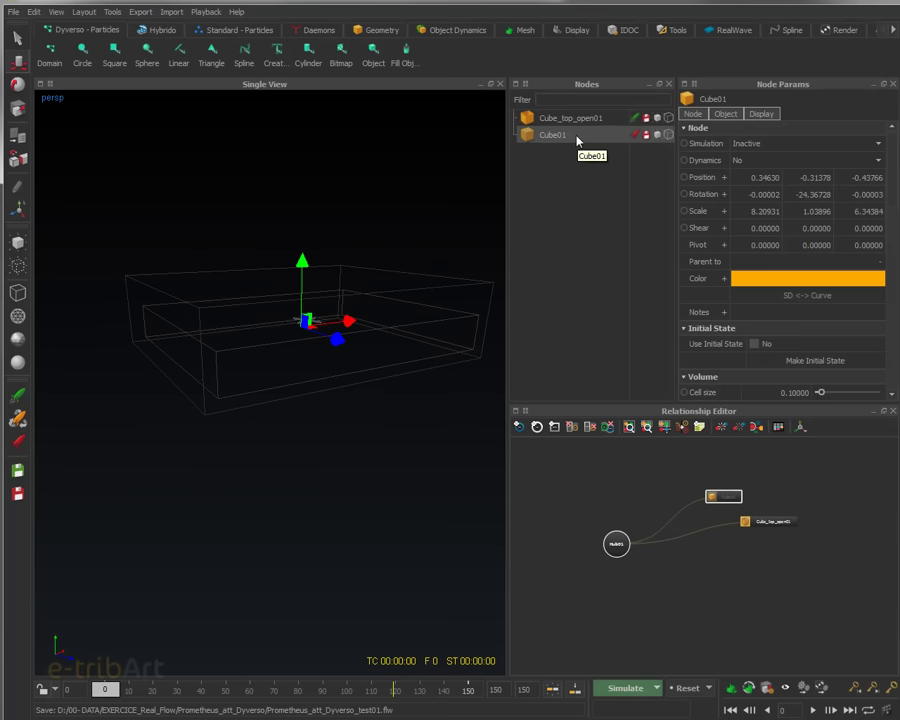
Add a Dyverso Fill Object emitter that fills the volume of Cube01 with particles.
{"action": "left_click_drag", "start_coordinate": [345, 345], "coordinate": [367, 312], "text": "alt"}
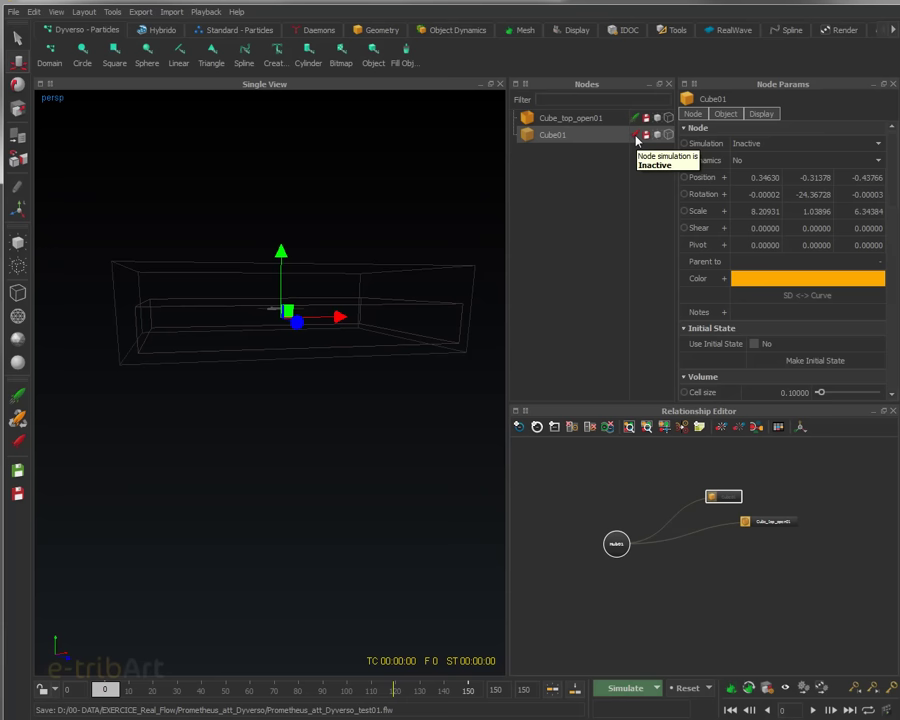
{"action": "left_click_drag", "start_coordinate": [380, 307], "coordinate": [201, 117], "text": "alt"}
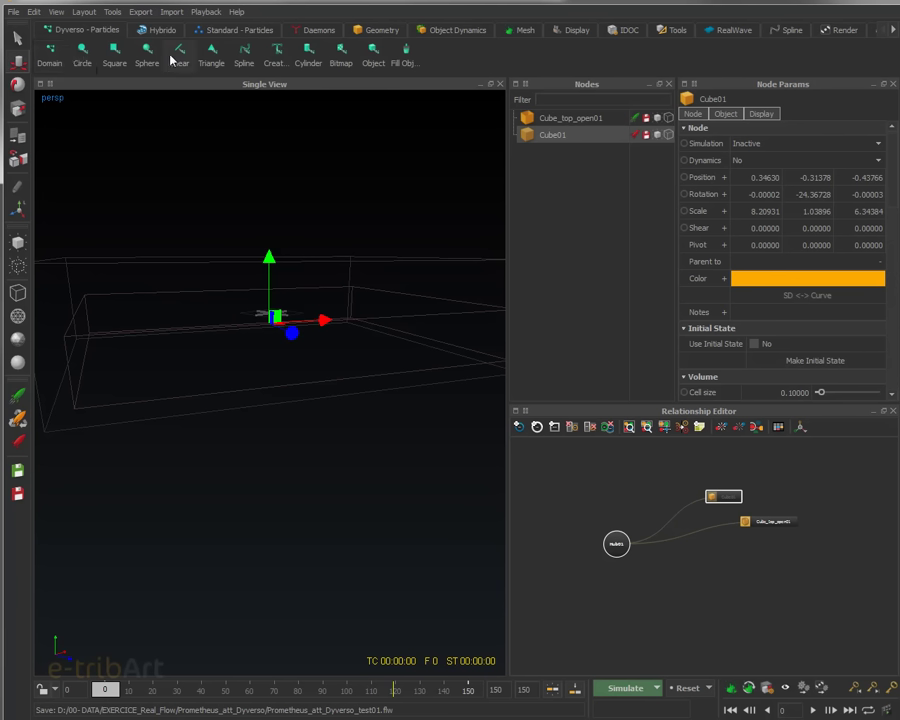
{"action": "left_click", "coordinate": [409, 58]}
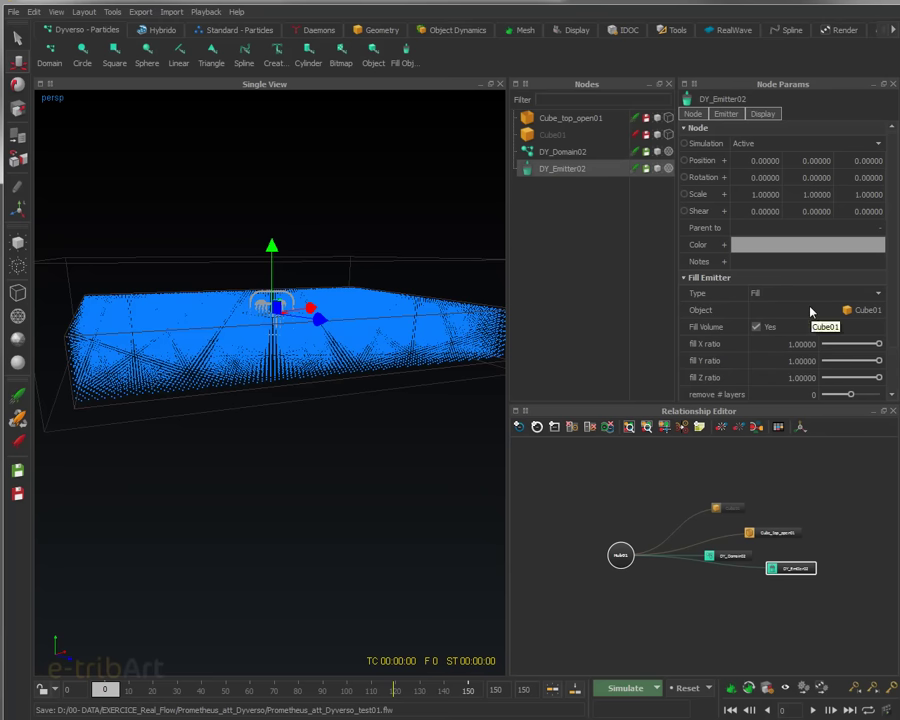
{"action": "left_click", "coordinate": [694, 114]}
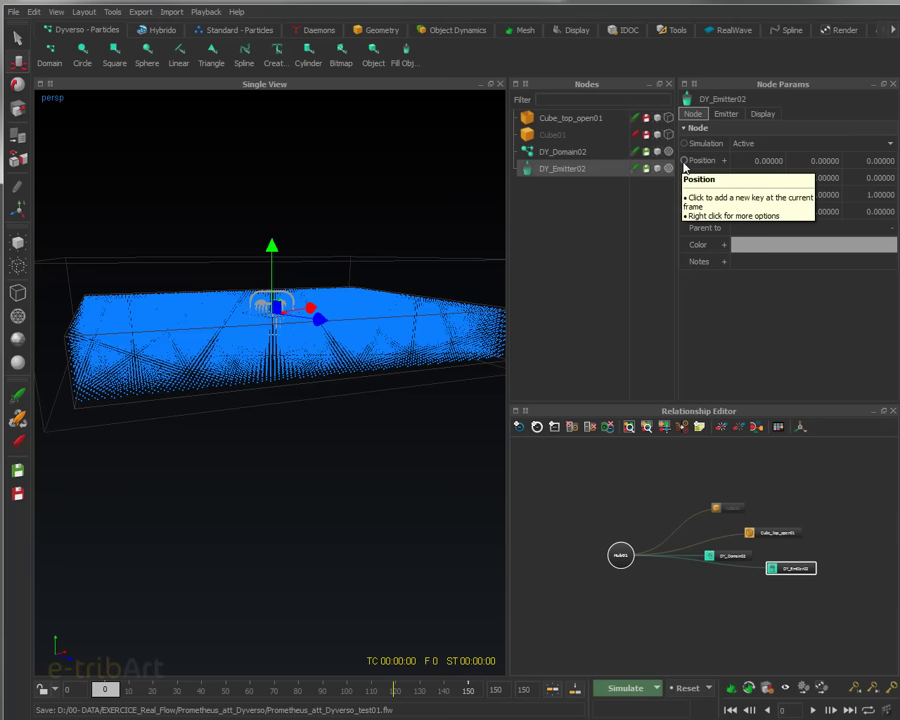
{"action": "left_click", "coordinate": [685, 163]}
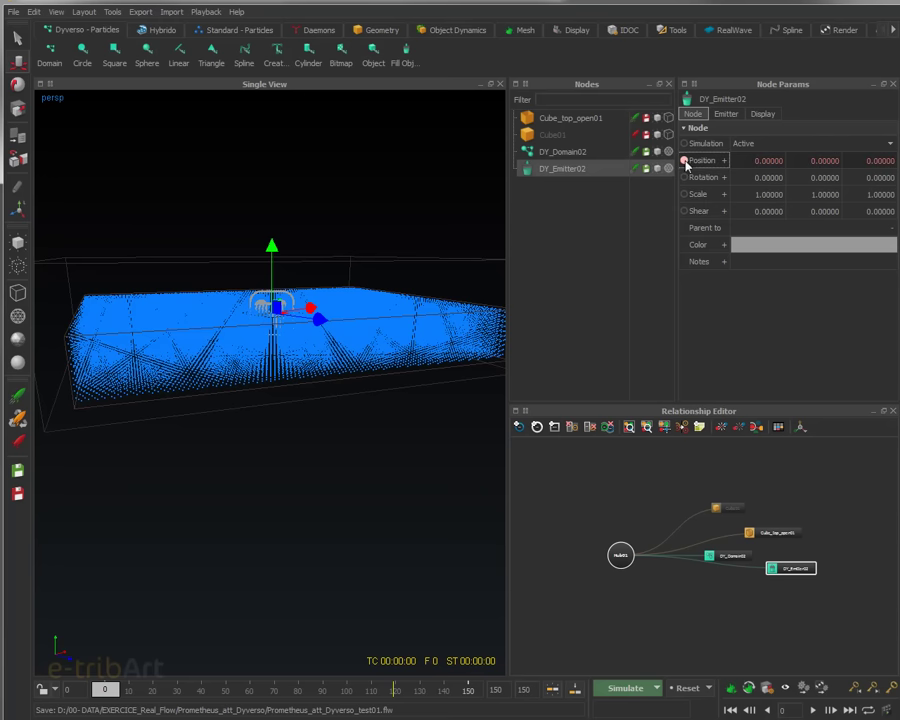
{"action": "left_click", "coordinate": [685, 163]}
Pick Cube01 as the fill object of DY_Emitter02 and check the emitter's display parameters.
{"action": "left_click", "coordinate": [726, 114]}
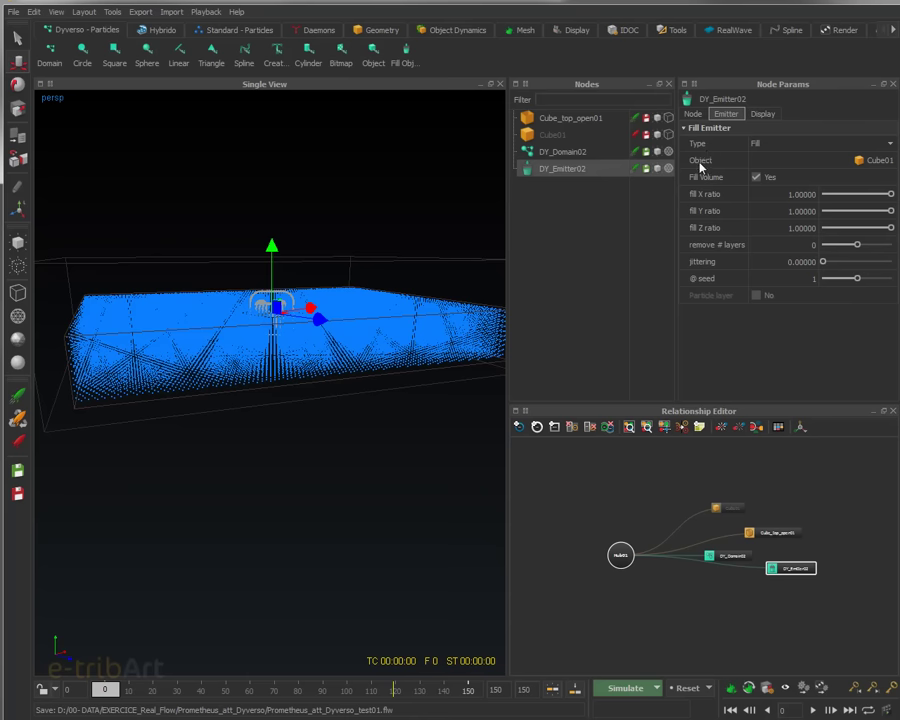
{"action": "left_click", "coordinate": [860, 161]}
{"action": "left_click", "coordinate": [760, 49]}
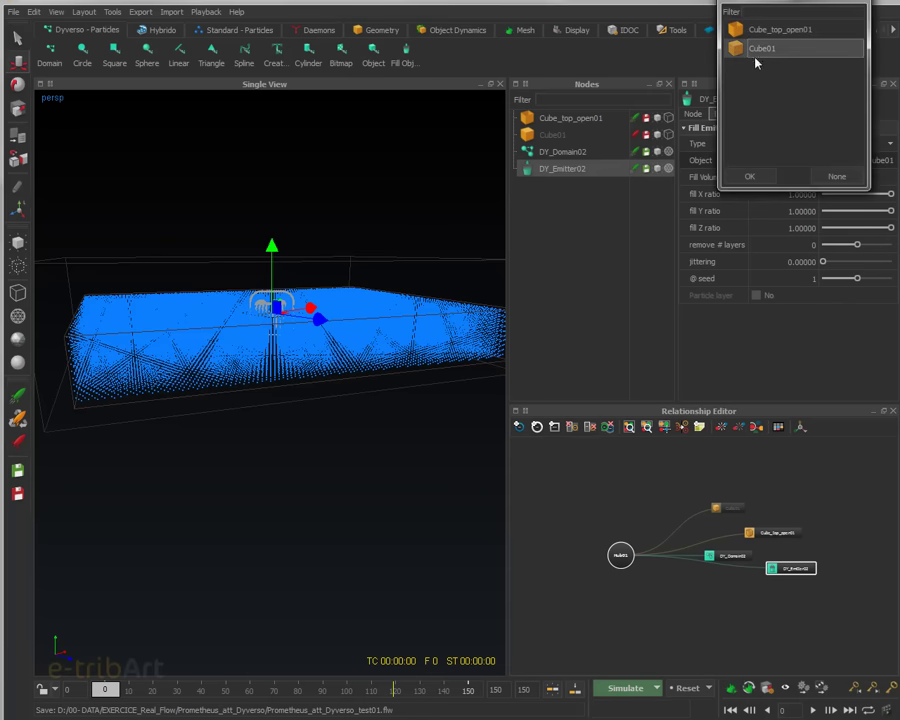
{"action": "left_click", "coordinate": [749, 176]}
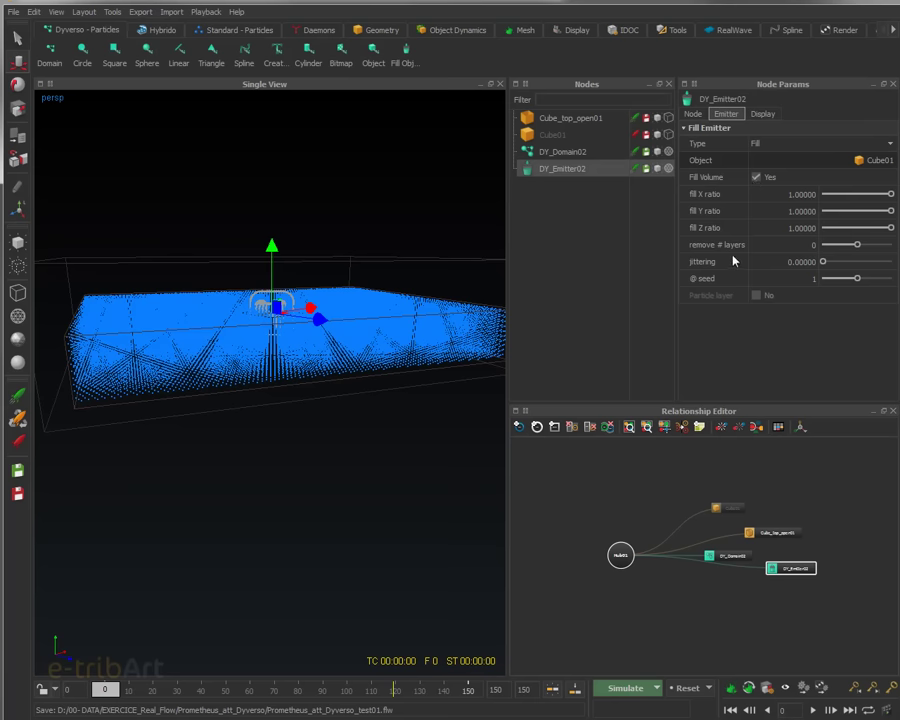
{"action": "left_click", "coordinate": [760, 115]}
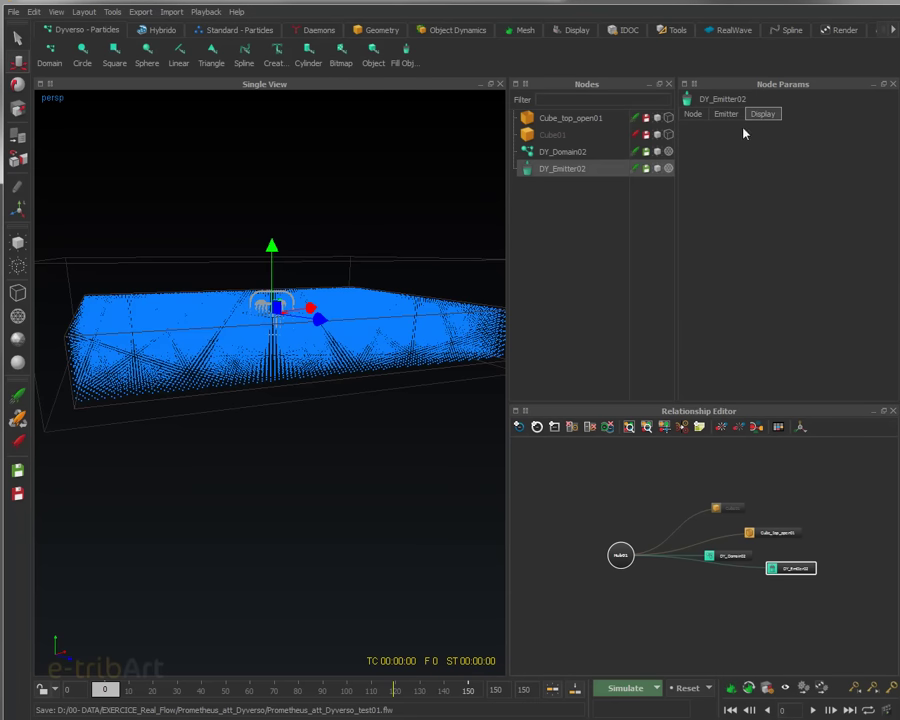
{"action": "left_click", "coordinate": [728, 115]}
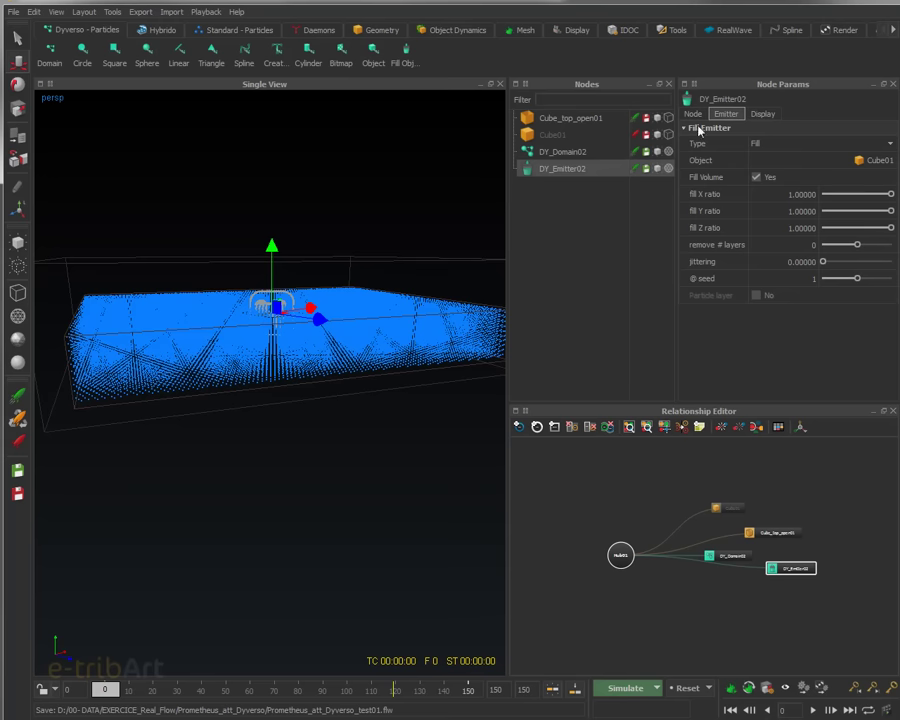
Compare the parameters of DY_Domain02 and DY_Emitter02, including the domain's particle settings.
{"action": "left_click", "coordinate": [578, 152]}
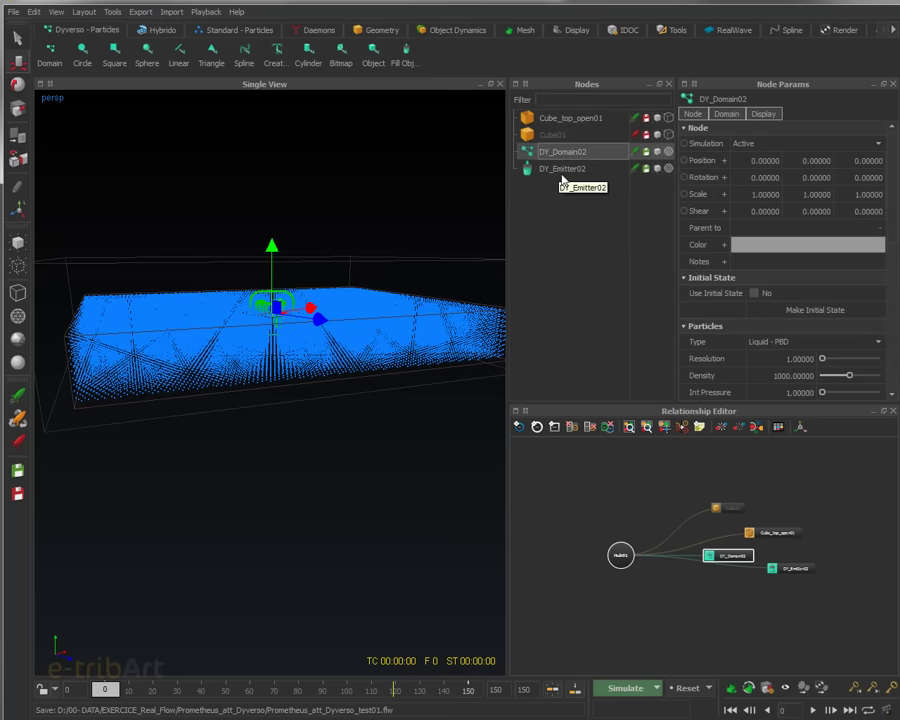
{"action": "left_click", "coordinate": [559, 171]}
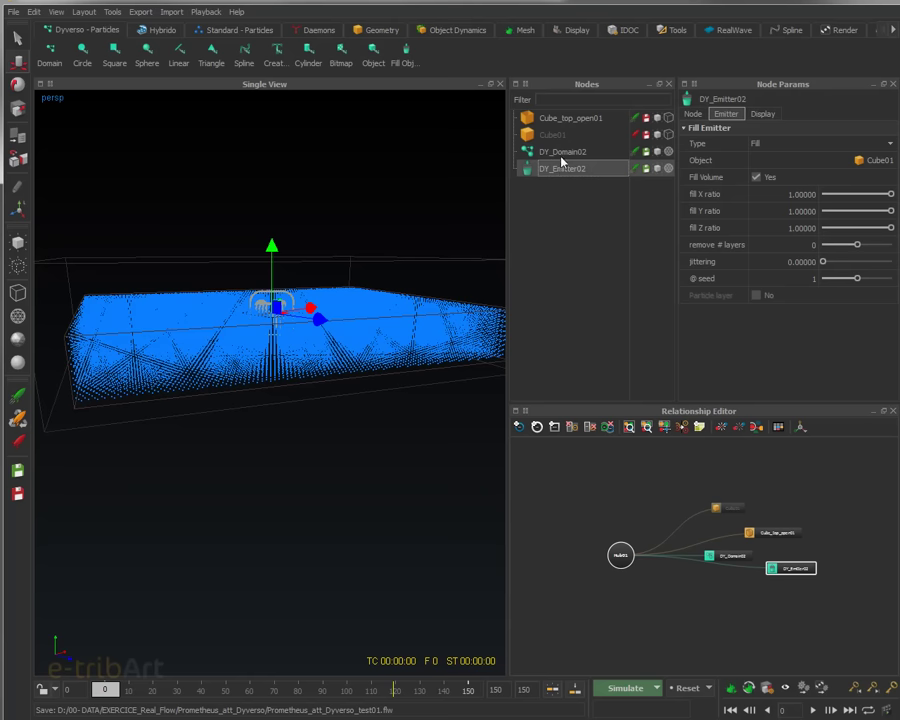
{"action": "left_click", "coordinate": [562, 154]}
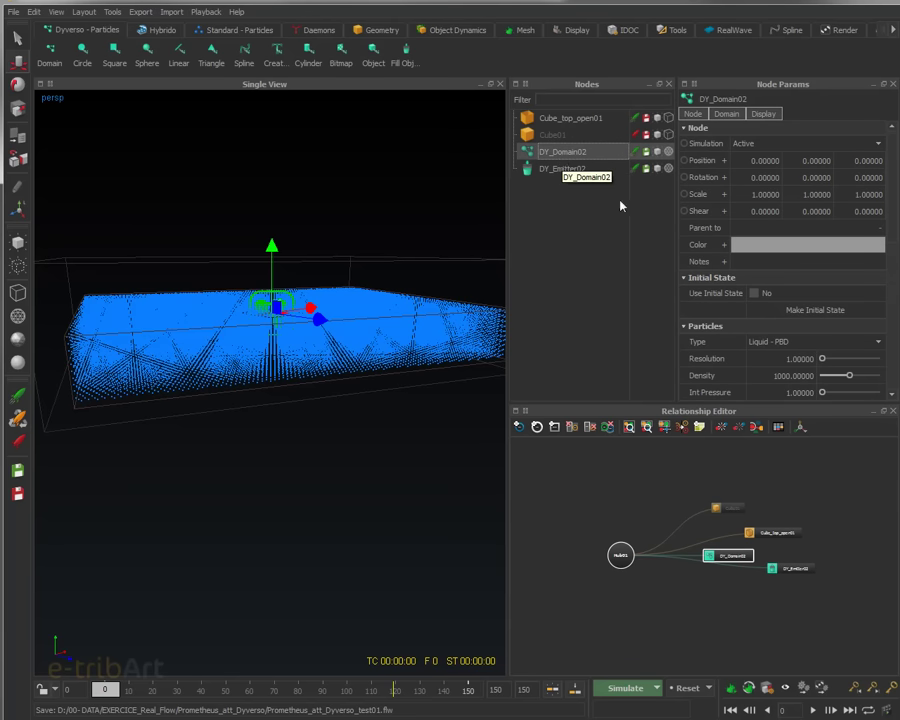
{"action": "left_click", "coordinate": [575, 172]}
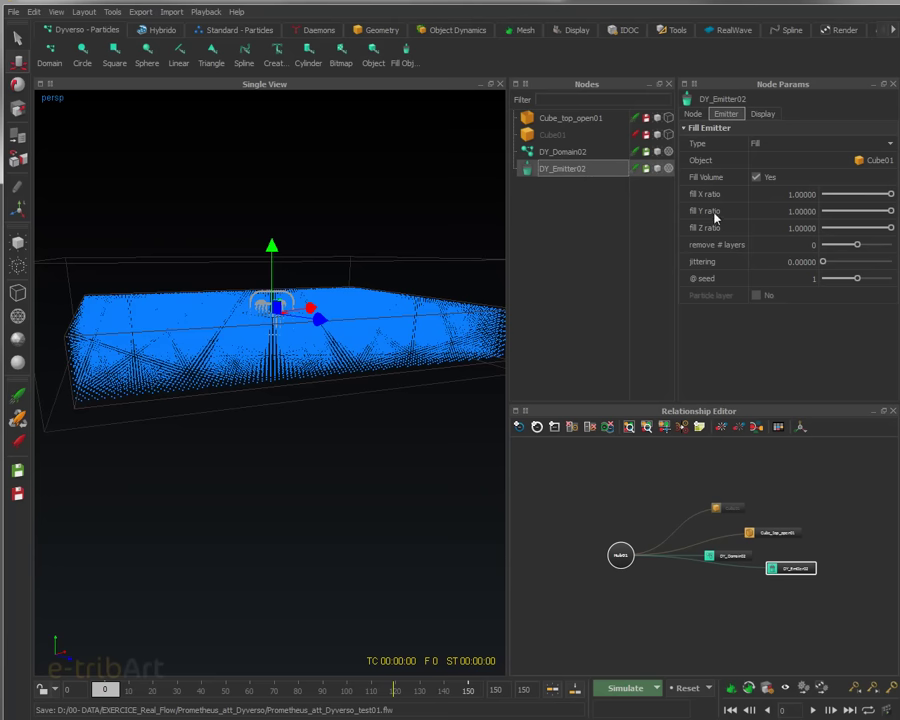
{"action": "left_click", "coordinate": [571, 155]}
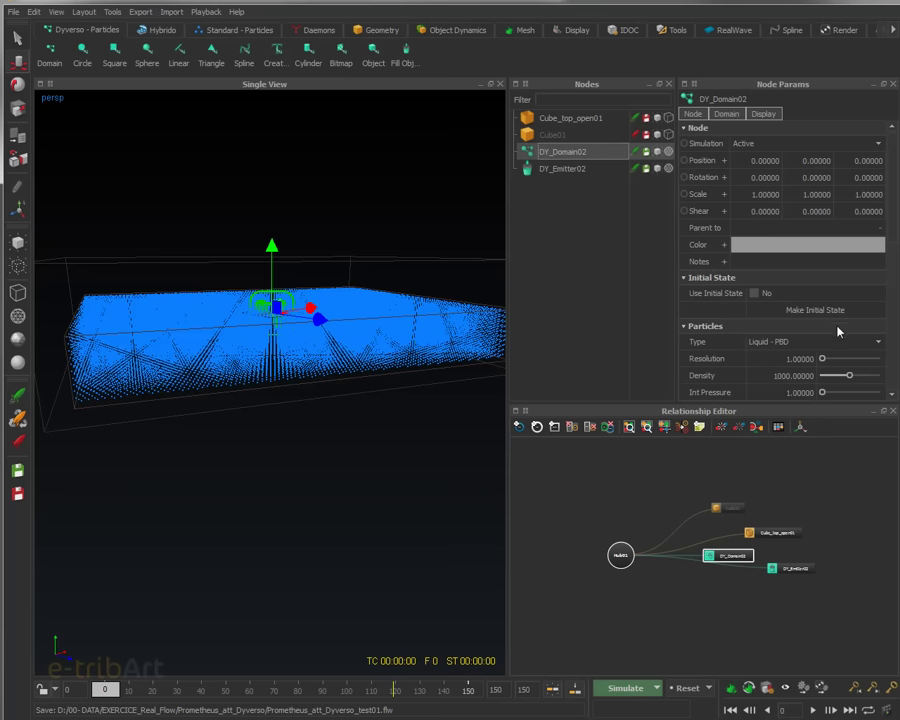
{"action": "scroll", "coordinate": [884, 280], "scroll_direction": "down", "scroll_amount": 5}
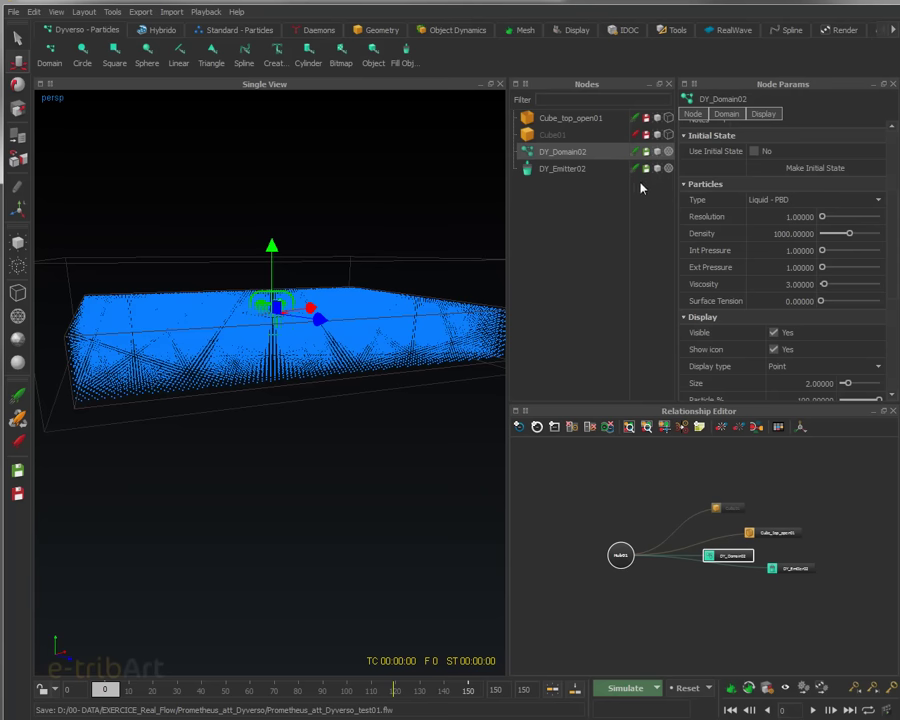
Set the jittering of DY_Emitter02 to 1 to randomize the particles filling Cube01.
{"action": "left_click", "coordinate": [558, 172]}
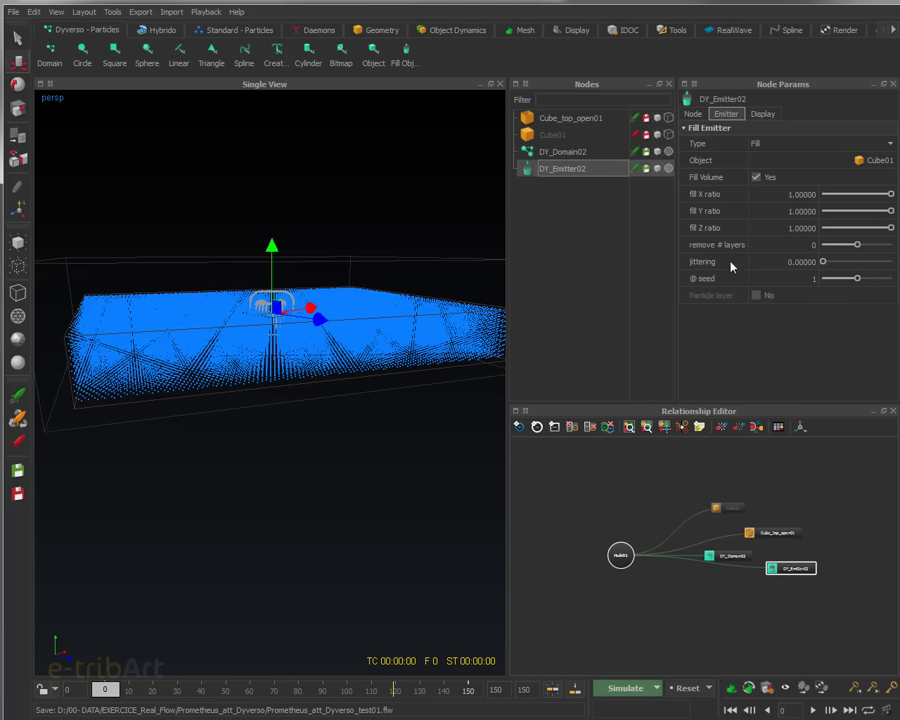
{"action": "left_click", "coordinate": [804, 261]}
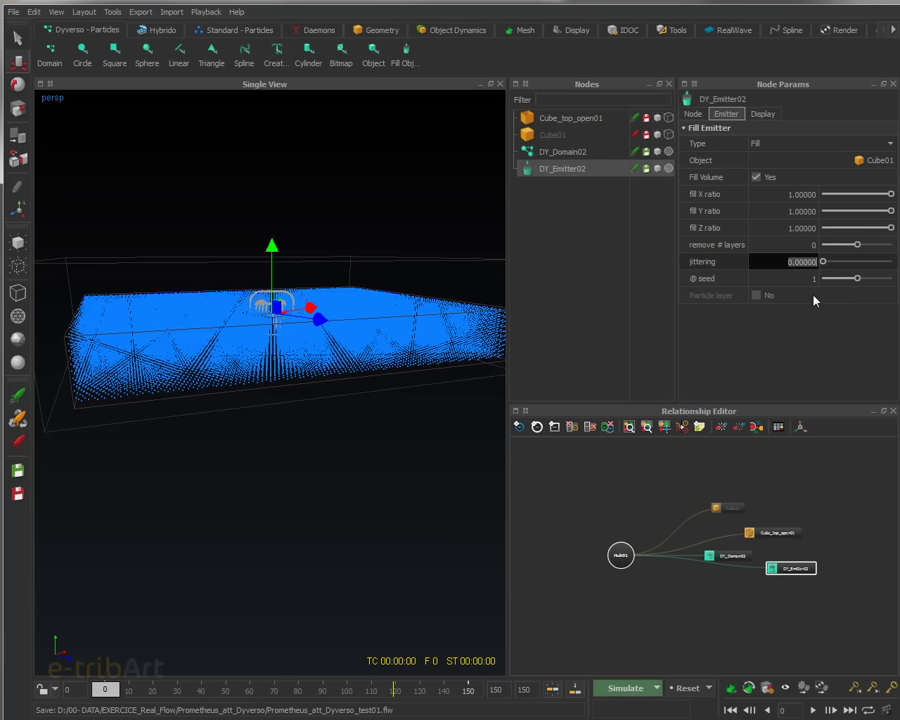
{"action": "key", "text": "Return"}
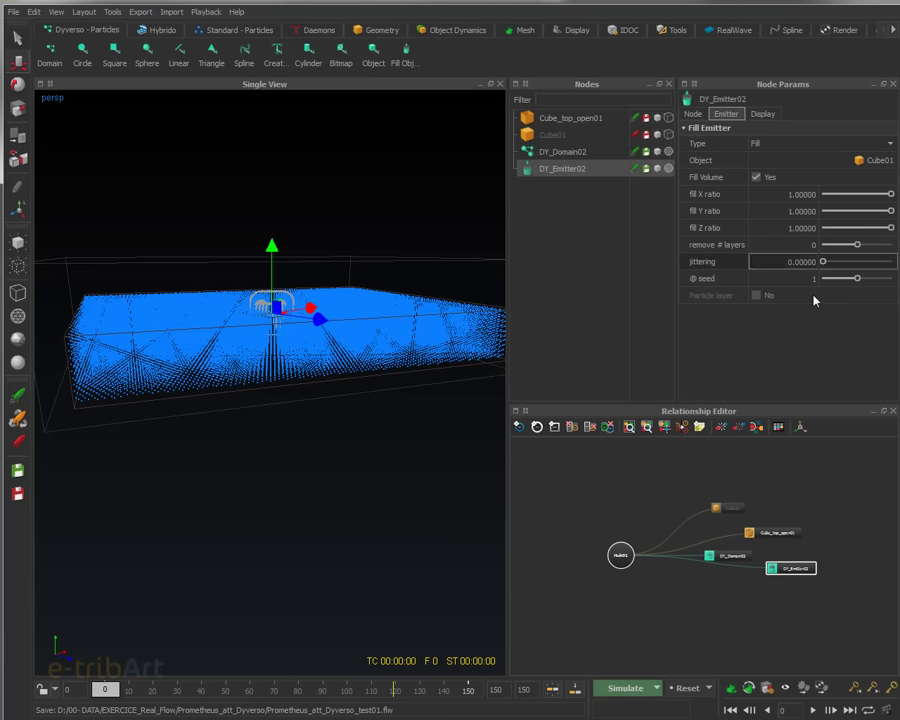
{"action": "left_click", "coordinate": [790, 262]}
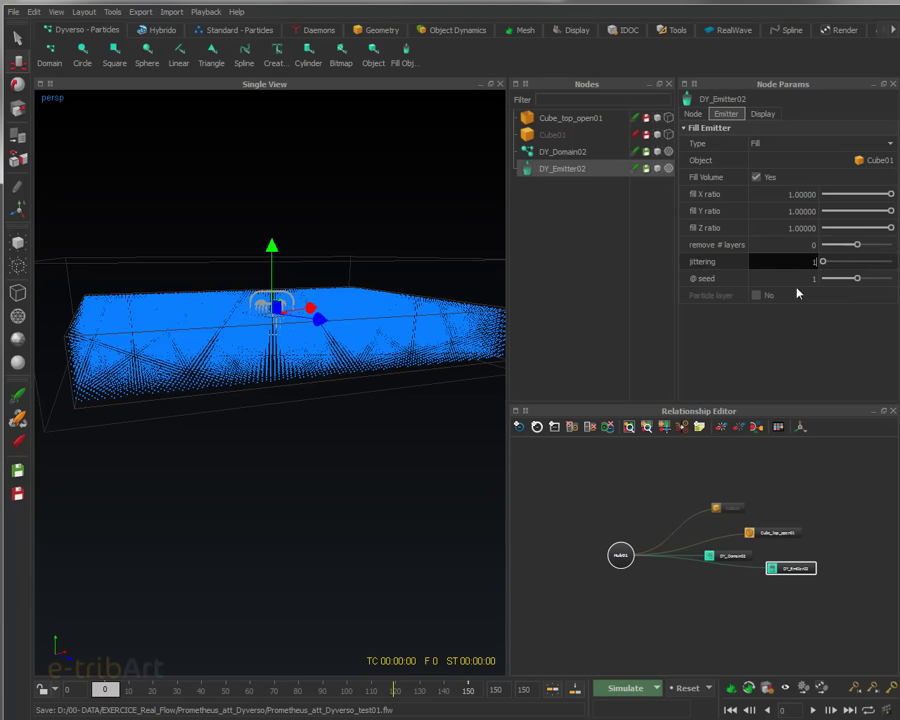
{"action": "type", "text": "1"}
{"action": "key", "text": "Return"}
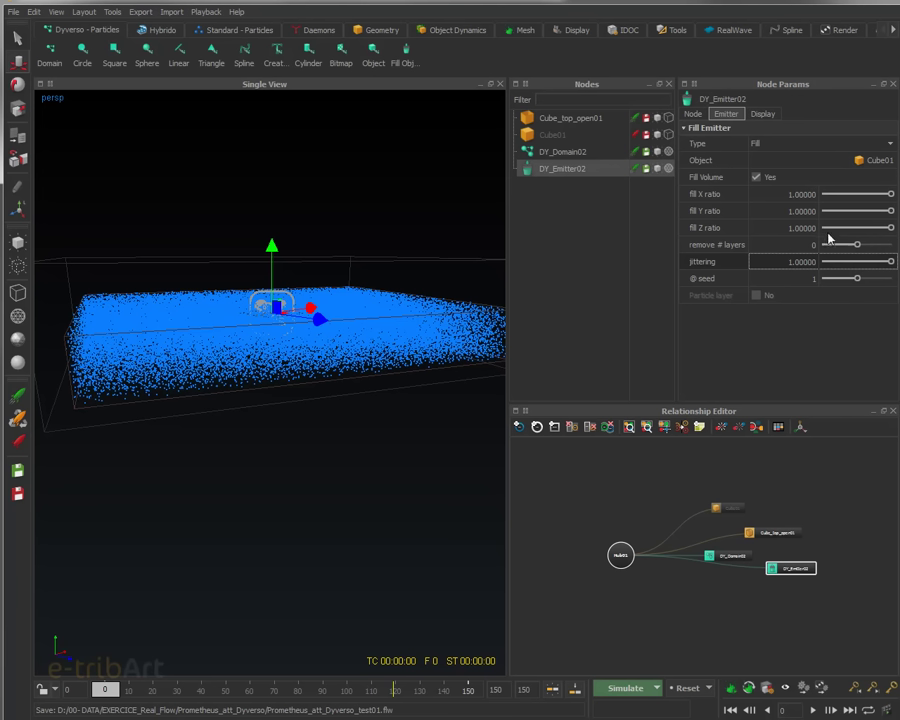
{"action": "left_click_drag", "start_coordinate": [374, 296], "coordinate": [340, 283], "text": "alt"}
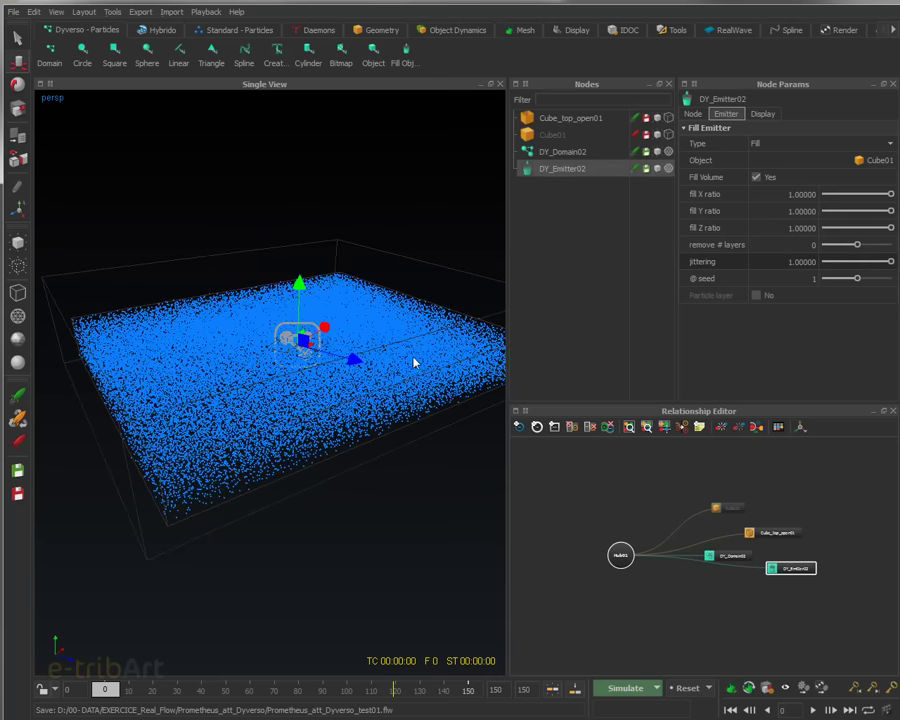
Choose Liquid - PBD as the particle type of DY_Domain02 and close the FCheck image preview.
{"action": "left_click", "coordinate": [559, 155]}
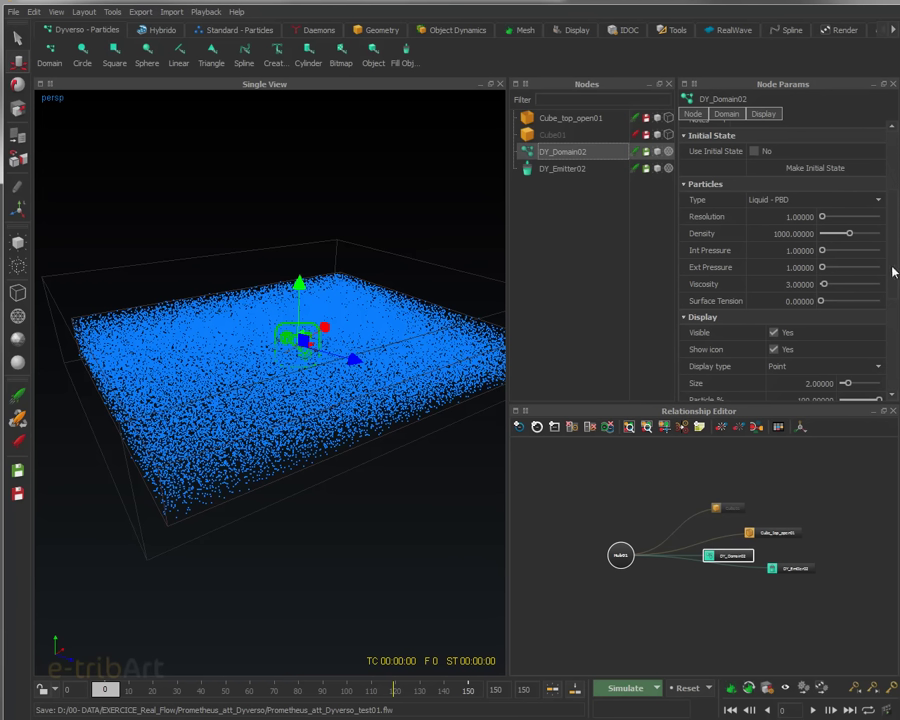
{"action": "scroll", "coordinate": [895, 270], "scroll_direction": "down", "scroll_amount": 1}
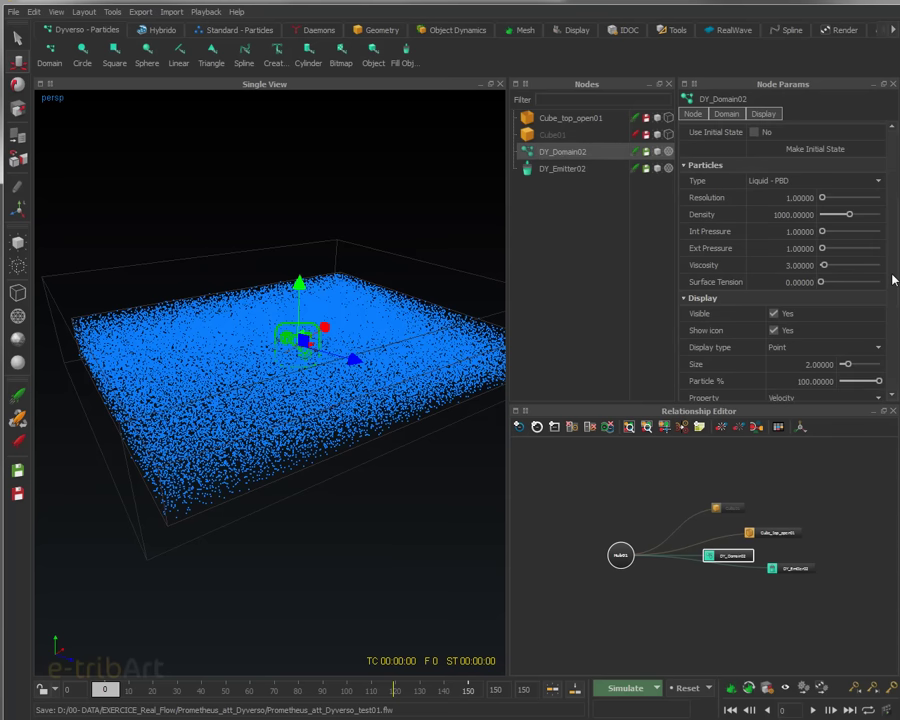
{"action": "scroll", "coordinate": [701, 212], "scroll_direction": "up", "scroll_amount": 1}
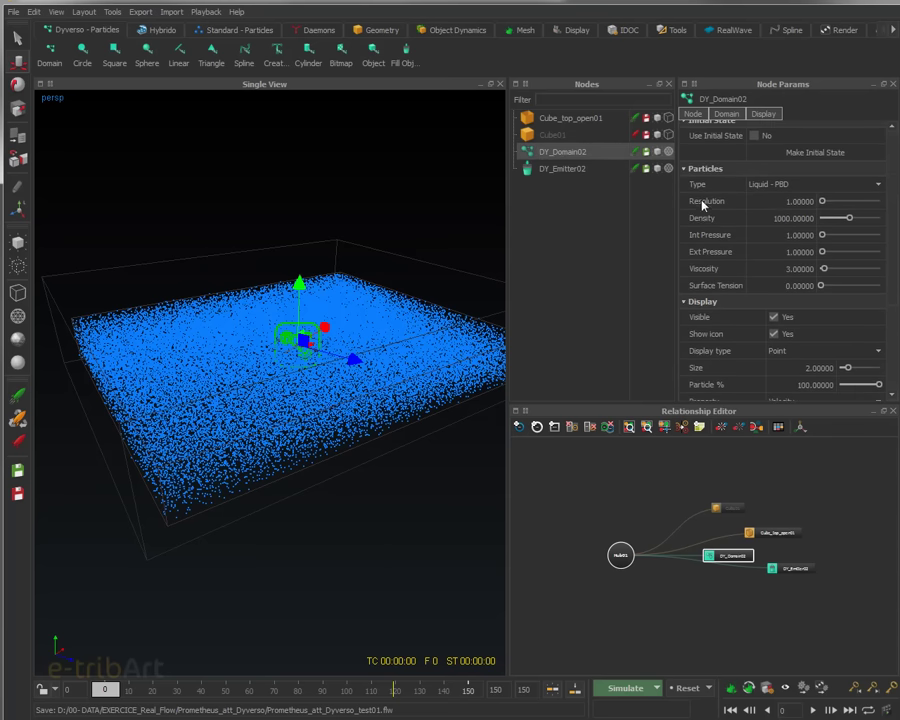
{"action": "left_click", "coordinate": [750, 186]}
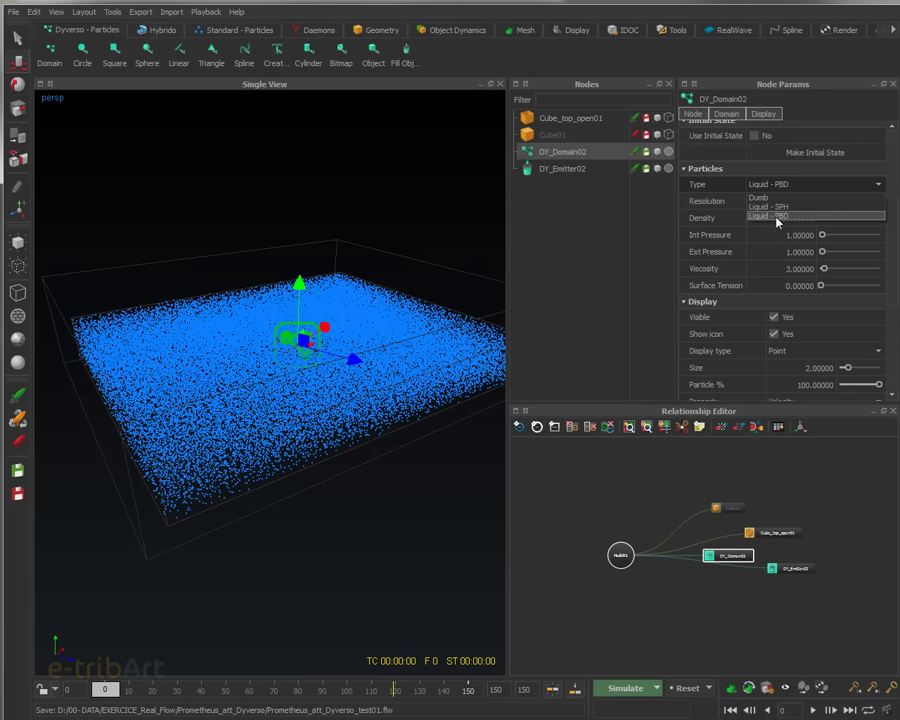
{"action": "left_click", "coordinate": [776, 216]}
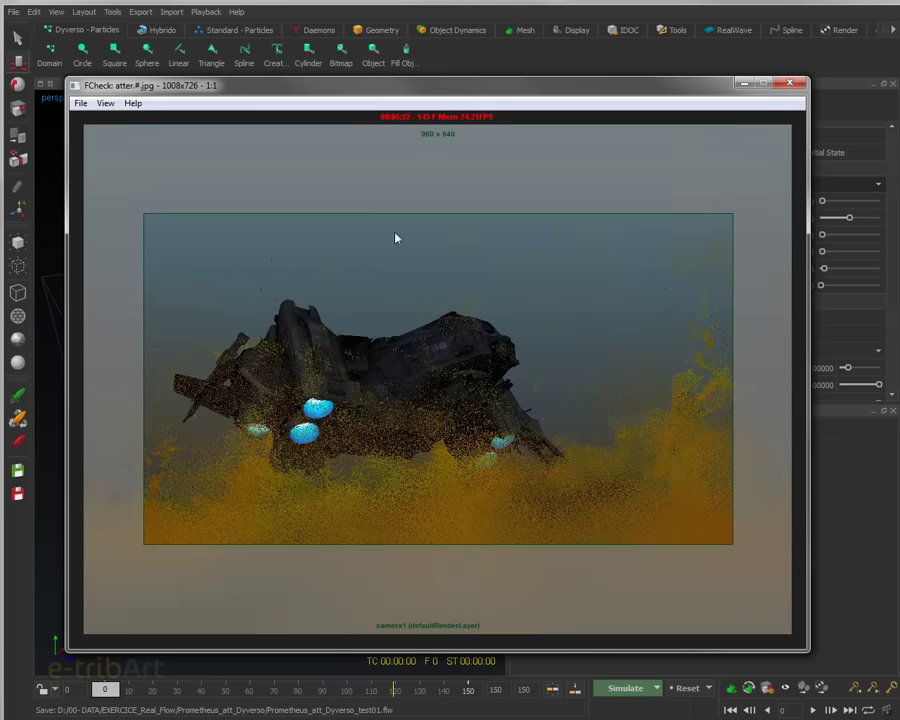
{"action": "key", "text": "Escape"}
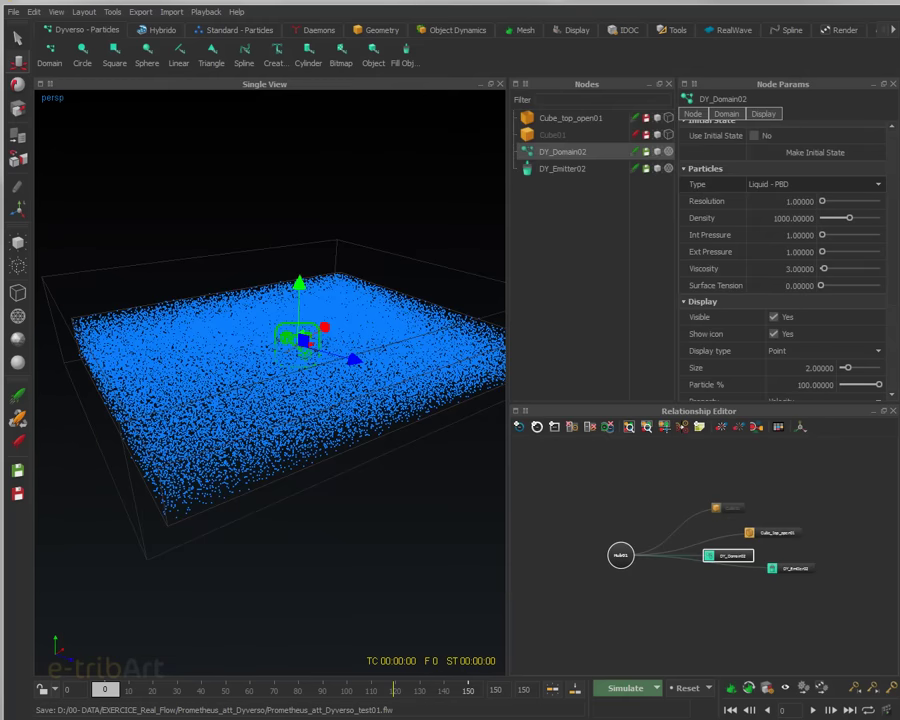
Set the particle density of DY_Domain02 to 100 and its internal pressure to 1.8.
{"action": "left_click", "coordinate": [768, 218]}
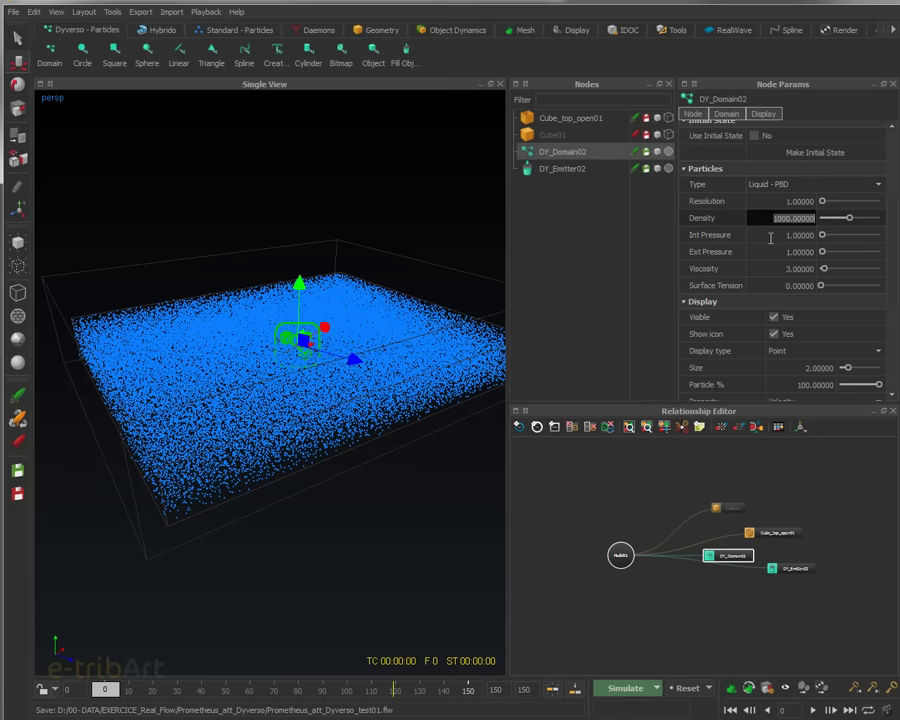
{"action": "double_click", "coordinate": [784, 219]}
{"action": "type", "text": "100"}
{"action": "key", "text": "Return"}
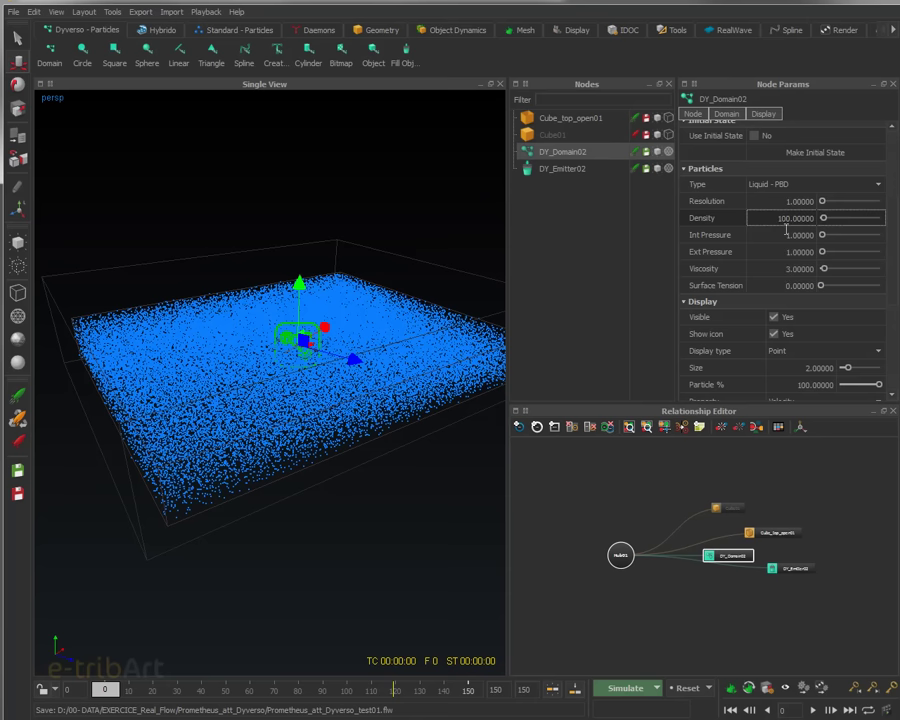
{"action": "key", "text": "Tab"}
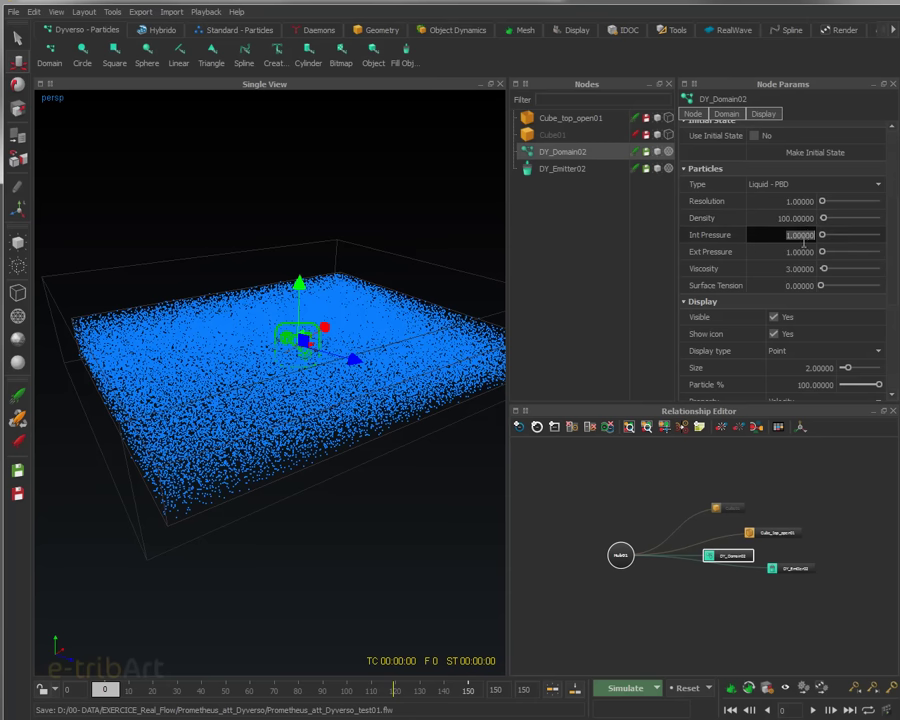
{"action": "type", "text": "1.8"}
{"action": "key", "text": "Return"}
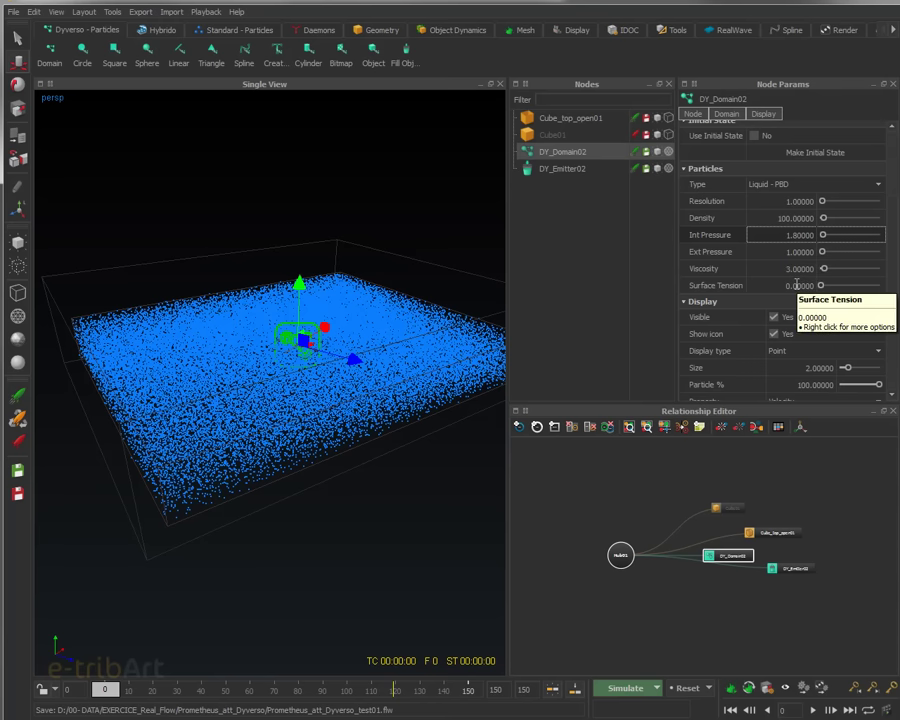
Set the surface tension of the DY_Domain02 particles to 1.
{"action": "left_click", "coordinate": [797, 285]}
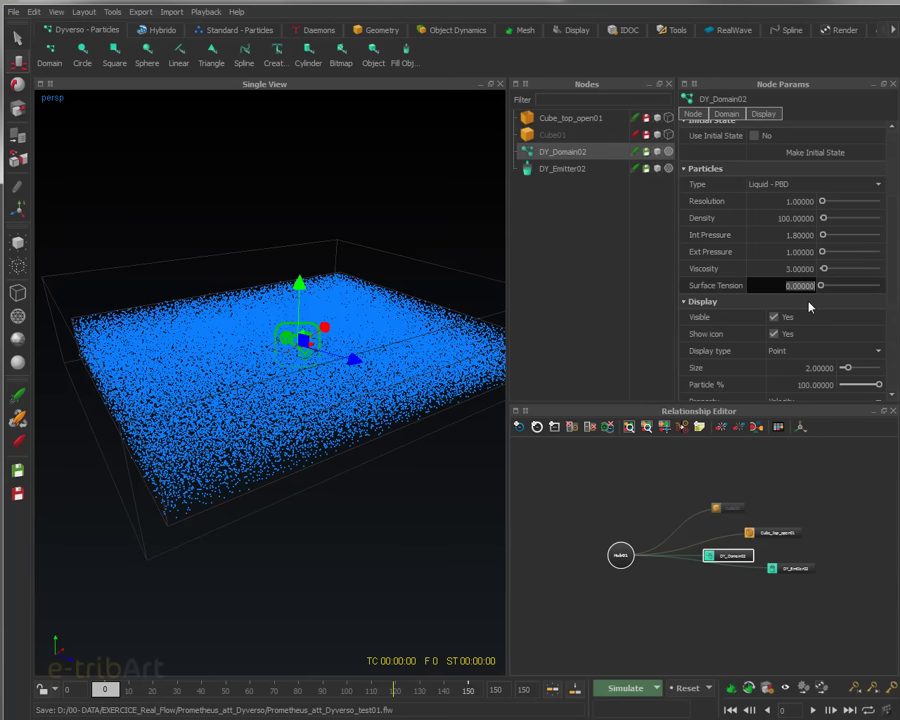
{"action": "type", "text": "1"}
{"action": "key", "text": "Return"}
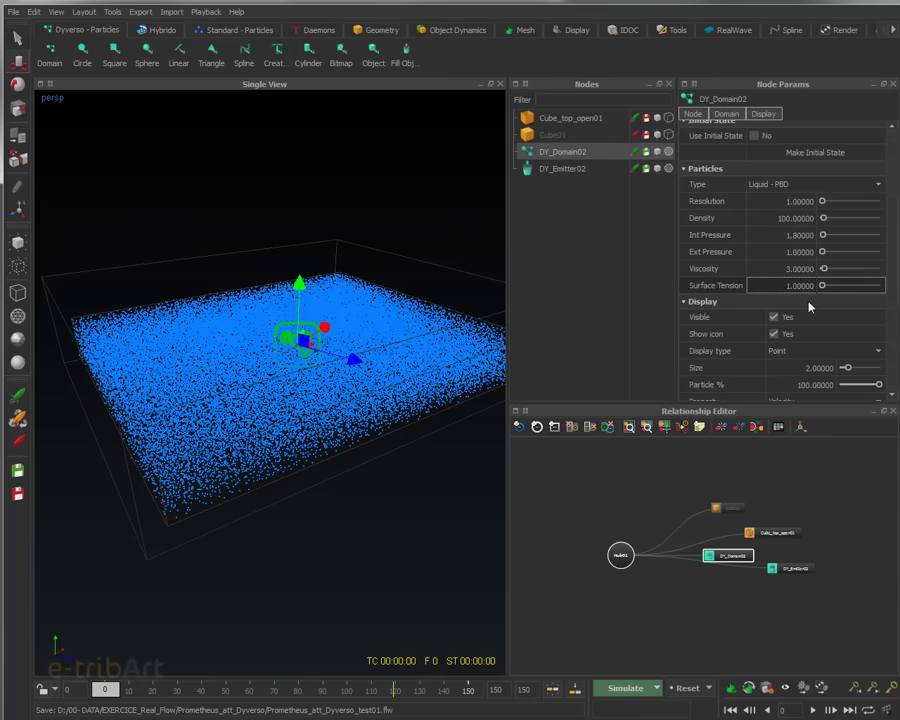
Reduce the display size of the DY_Domain02 particle points to 1.
{"action": "scroll", "coordinate": [895, 318], "scroll_direction": "down", "scroll_amount": 2}
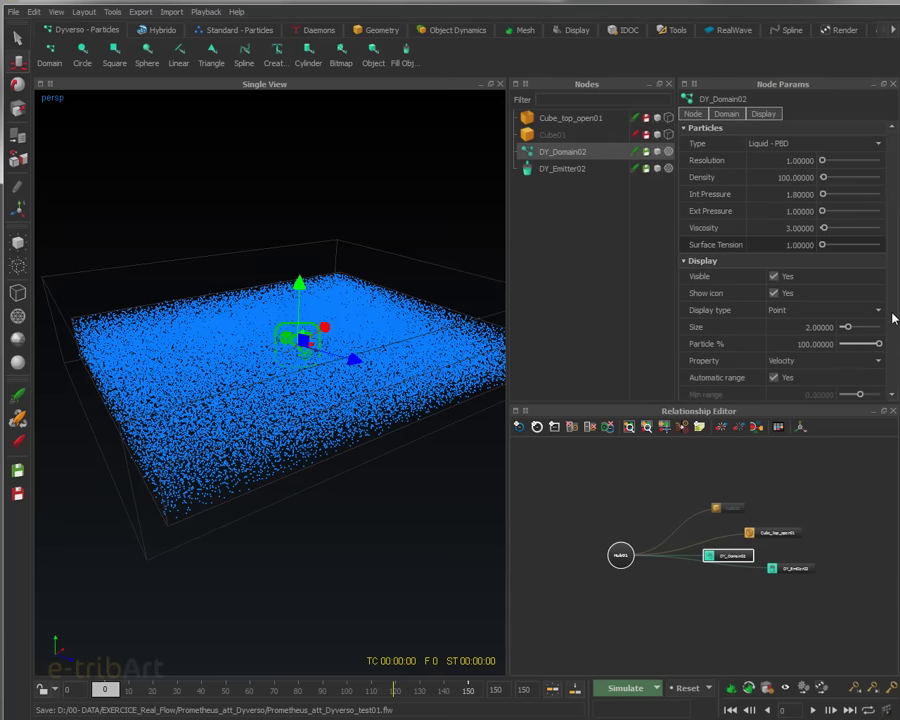
{"action": "scroll", "coordinate": [890, 318], "scroll_direction": "down", "scroll_amount": 2}
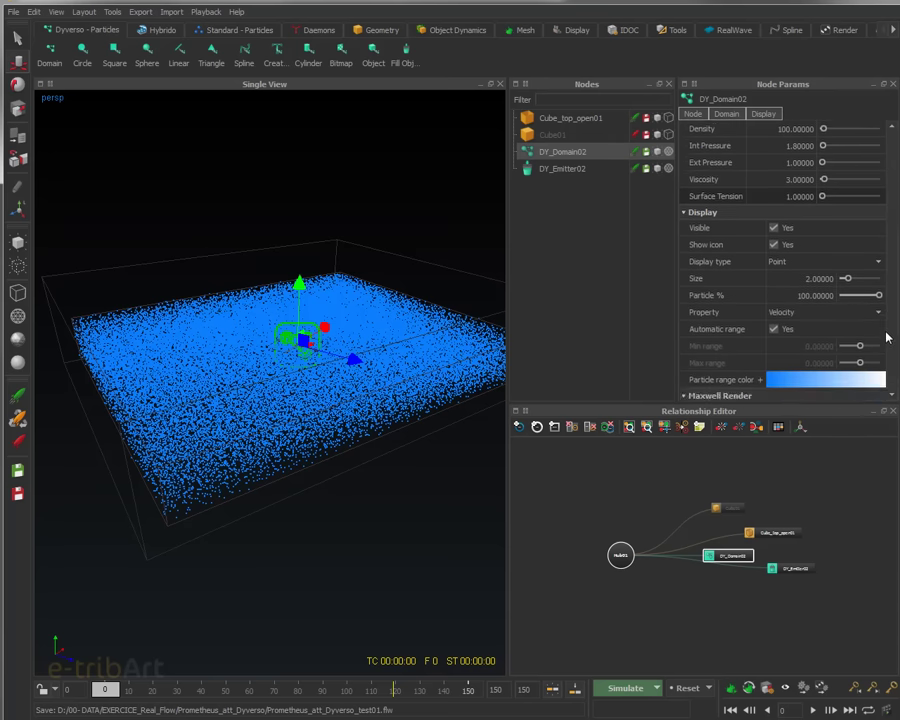
{"action": "scroll", "coordinate": [805, 302], "scroll_direction": "up", "scroll_amount": 1}
{"action": "double_click", "coordinate": [805, 302]}
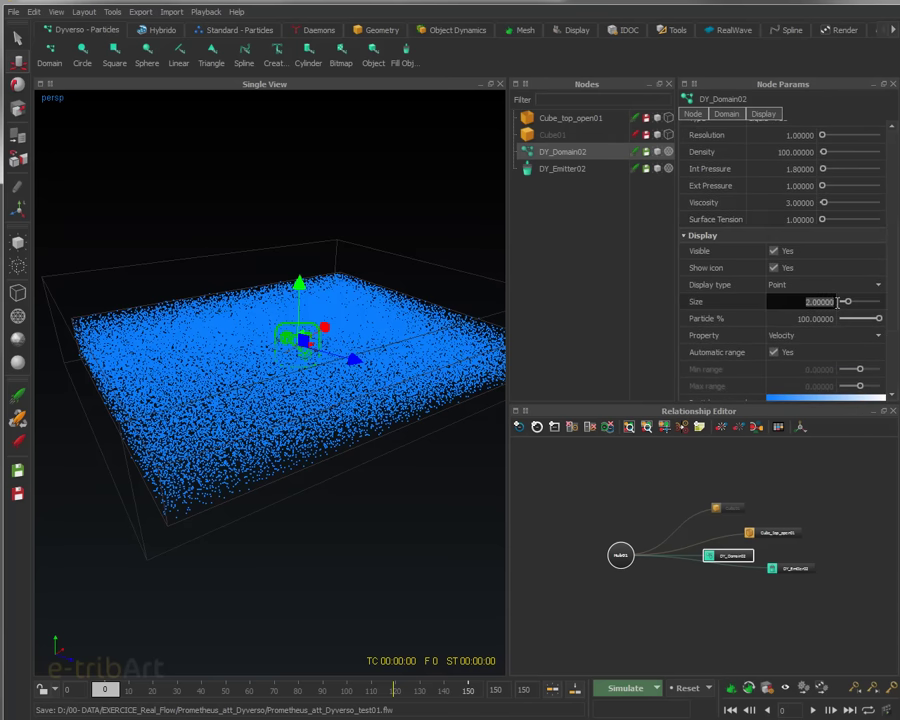
{"action": "type", "text": "1"}
{"action": "key", "text": "Return"}
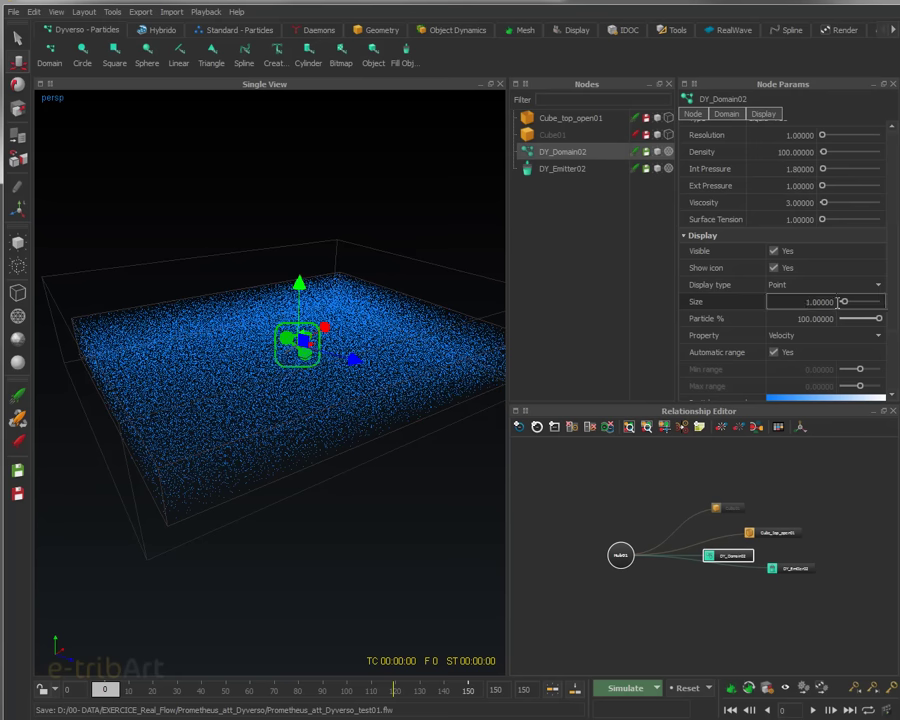
Keep Velocity as the display property that colors the DY_Domain02 particles.
{"action": "left_click_drag", "start_coordinate": [400, 366], "coordinate": [376, 358], "text": "alt"}
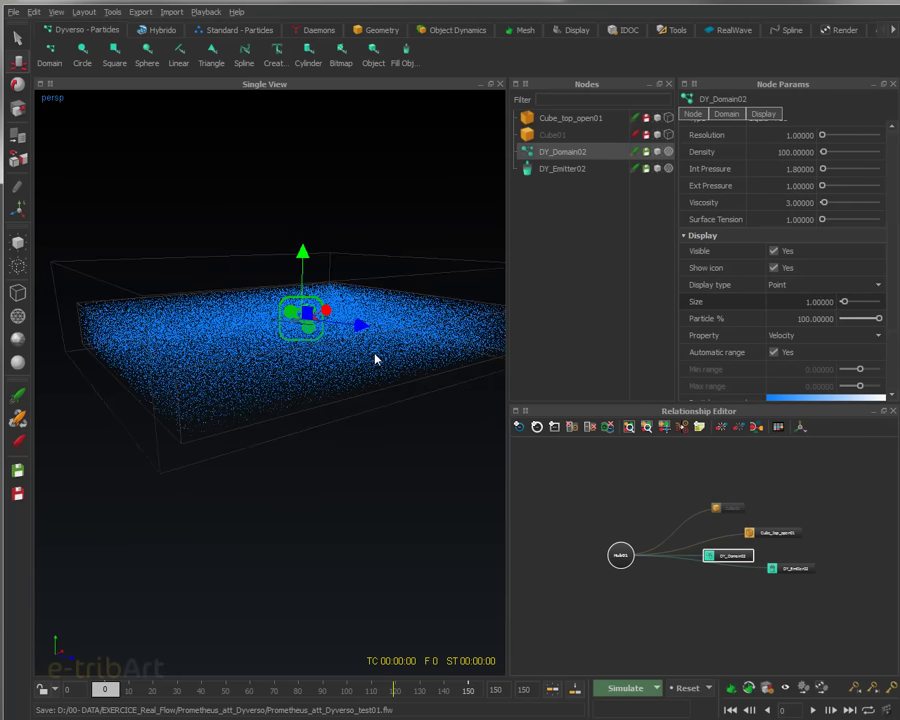
{"action": "scroll", "coordinate": [376, 358], "scroll_direction": "up", "scroll_amount": 5}
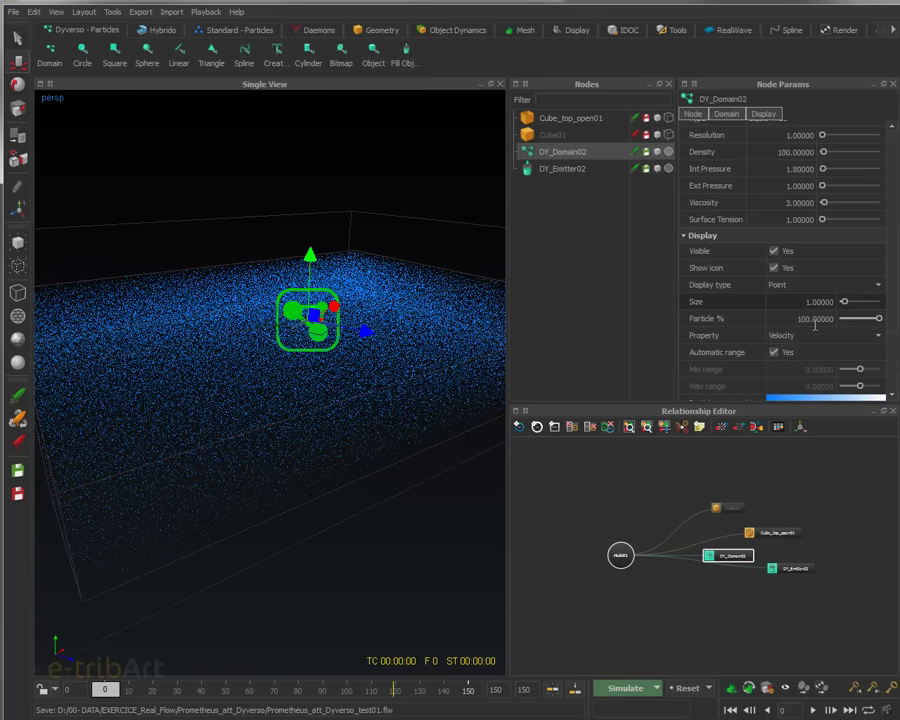
{"action": "scroll", "coordinate": [889, 313], "scroll_direction": "down", "scroll_amount": 3}
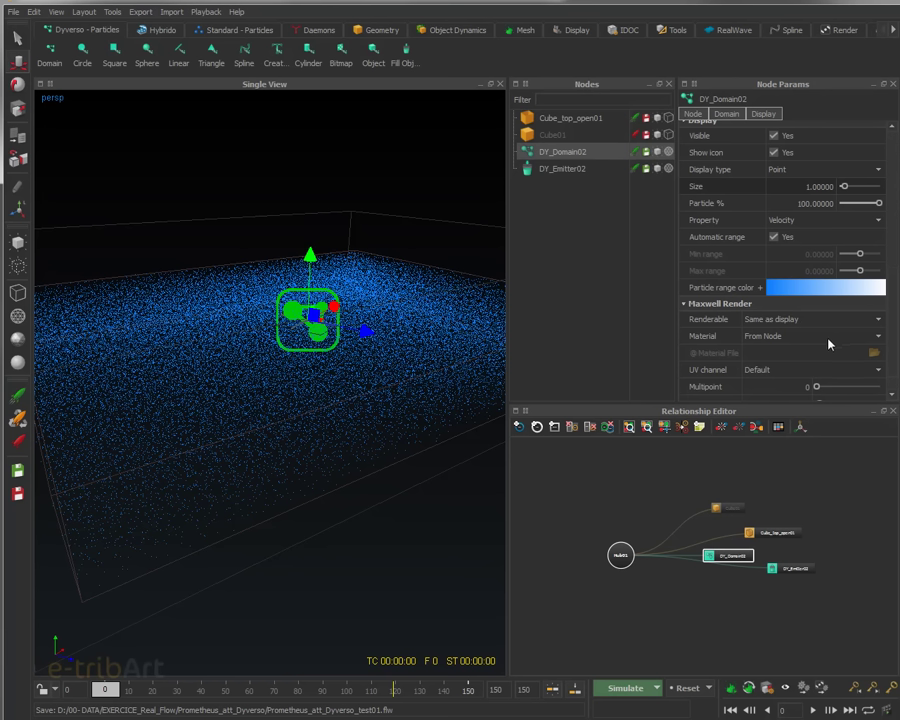
{"action": "left_click", "coordinate": [778, 223]}
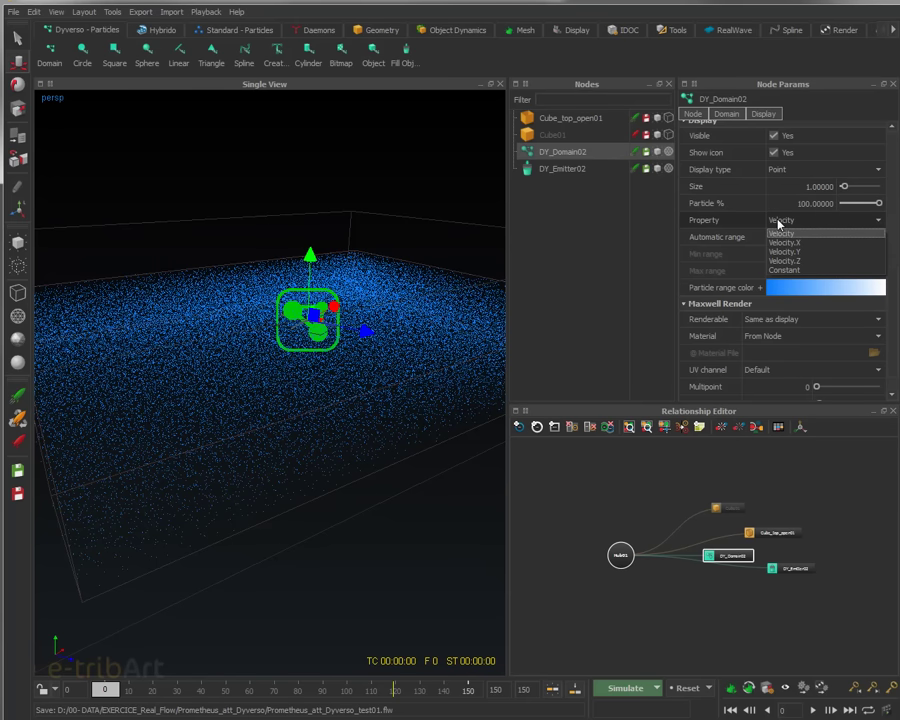
{"action": "left_click", "coordinate": [781, 233]}
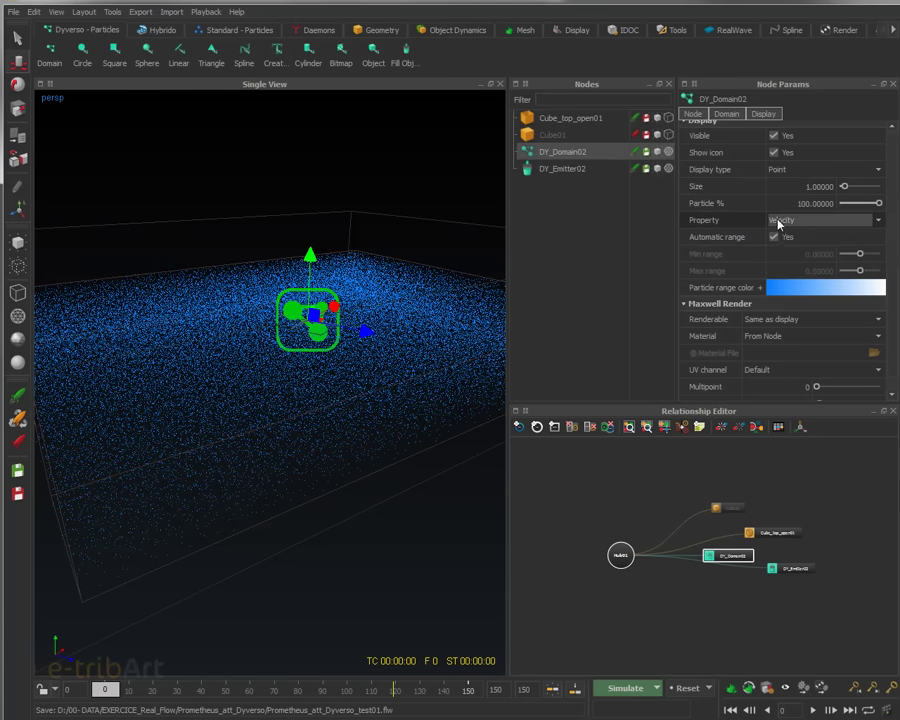
Darken the low-velocity end color of the particle range gradient to dark blue with red 4, green 51 and blue 102.
{"action": "left_click", "coordinate": [765, 290]}
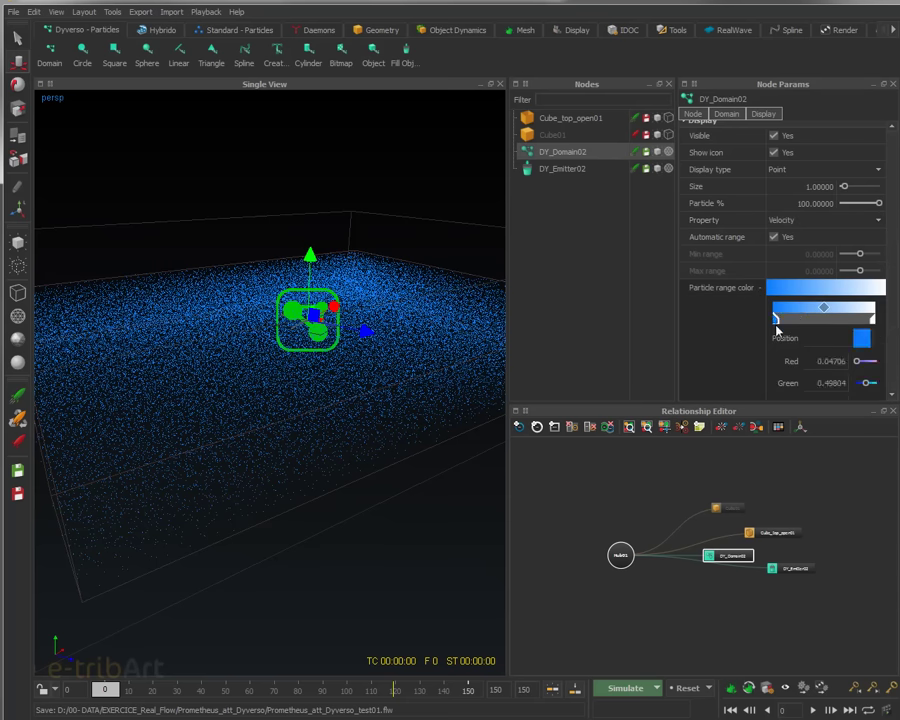
{"action": "left_click", "coordinate": [861, 339]}
{"action": "left_click_drag", "start_coordinate": [835, 283], "coordinate": [837, 340]}
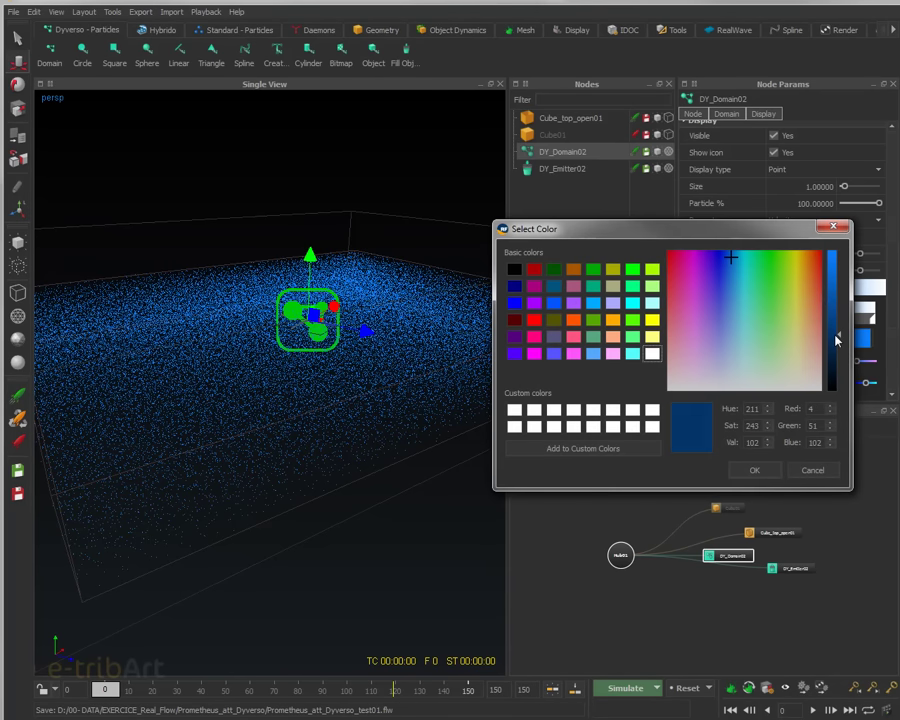
{"action": "left_click", "coordinate": [750, 470]}
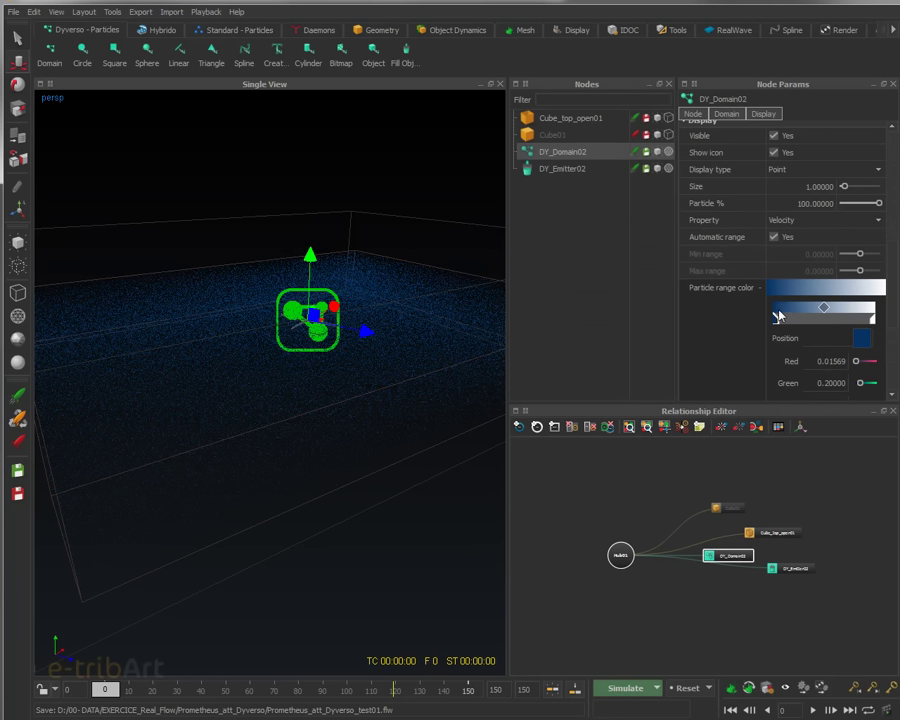
Shift the dark blue gradient marker slightly inward and place the blend midpoint at about position 25.
{"action": "left_click_drag", "start_coordinate": [777, 315], "coordinate": [789, 318]}
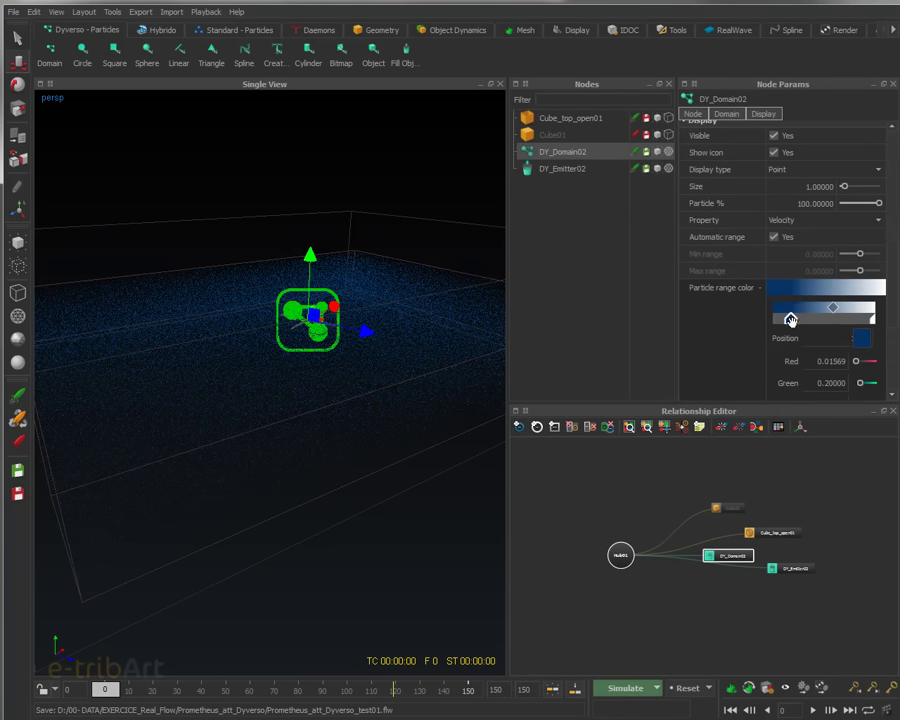
{"action": "left_click", "coordinate": [809, 319]}
{"action": "left_click_drag", "start_coordinate": [809, 308], "coordinate": [812, 307]}
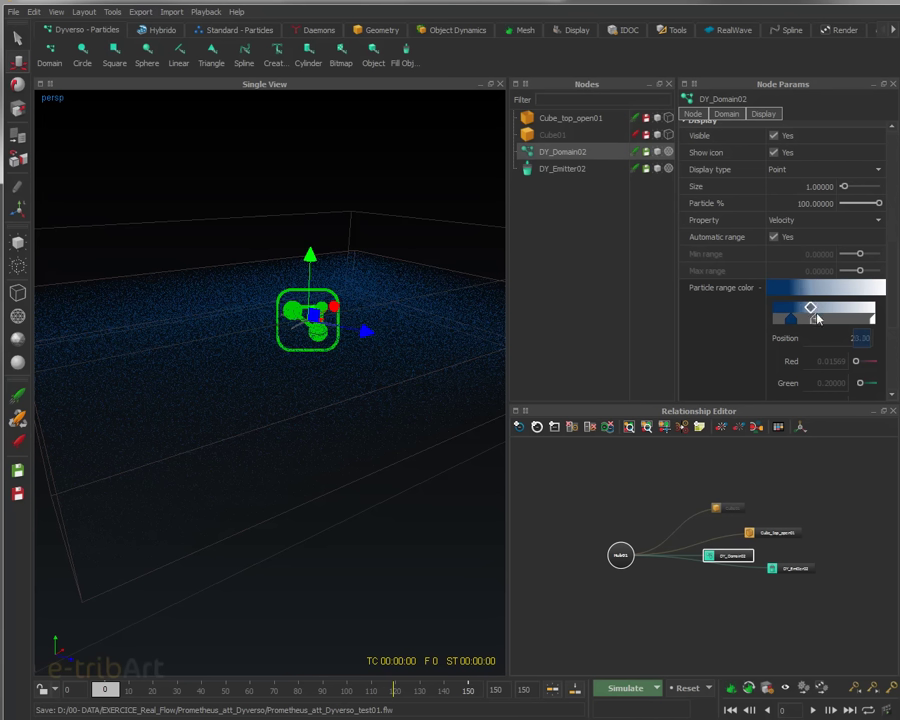
{"action": "left_click", "coordinate": [790, 318]}
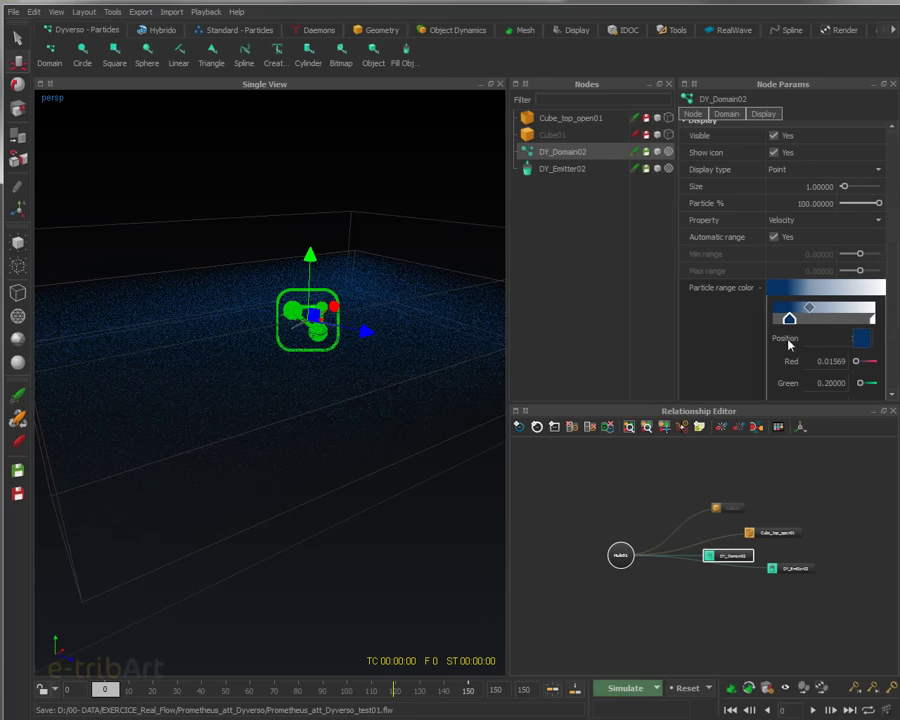
{"action": "left_click", "coordinate": [810, 307]}
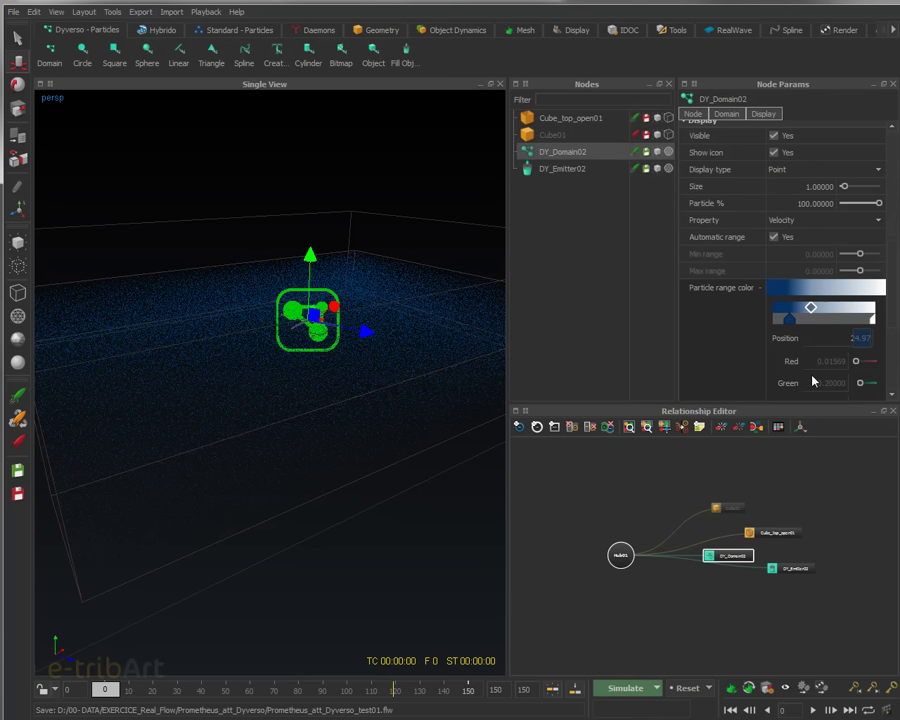
Add a third marker between the dark blue and white ends of the particle gradient and adjust its midpoint toward the blue.
{"action": "left_click", "coordinate": [858, 318]}
{"action": "left_click_drag", "start_coordinate": [847, 318], "coordinate": [835, 318]}
{"action": "left_click", "coordinate": [815, 308]}
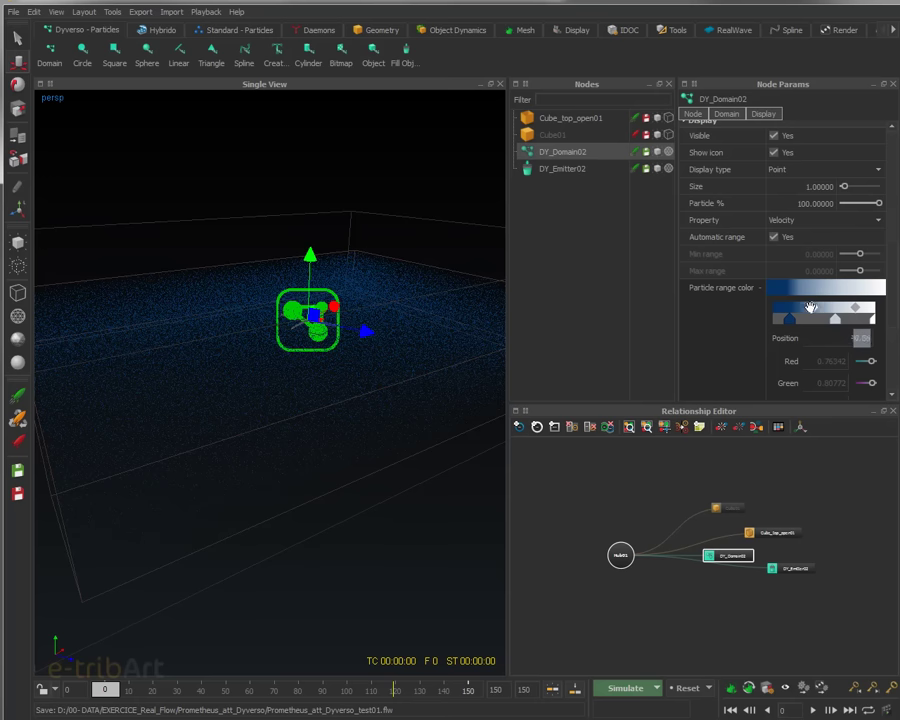
{"action": "left_click", "coordinate": [808, 307]}
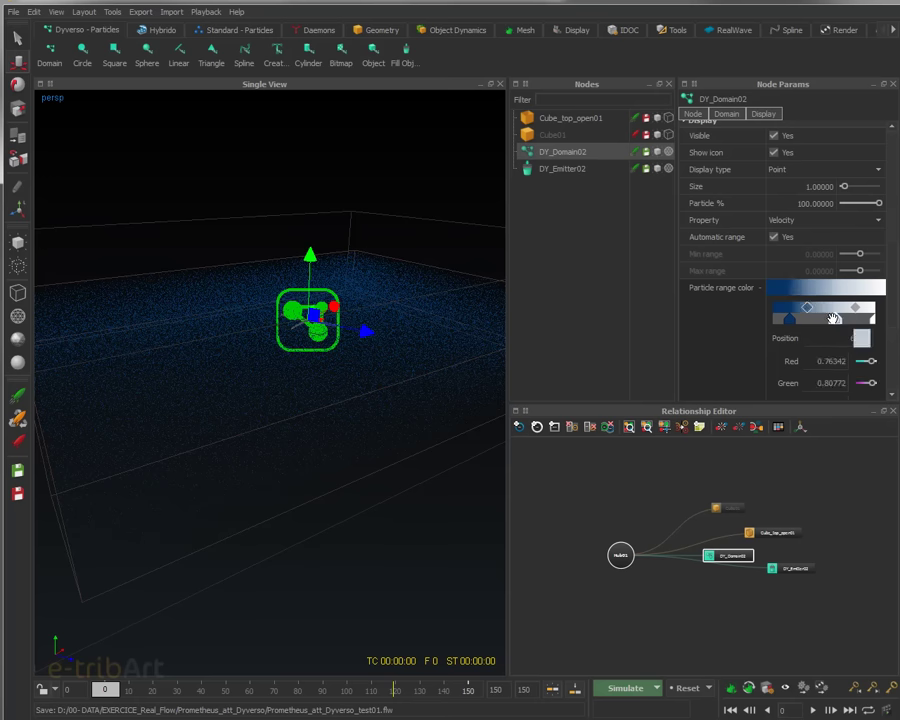
Color the new middle gradient marker dark teal green with red 42, green 97 and blue 81.
{"action": "left_click", "coordinate": [861, 338]}
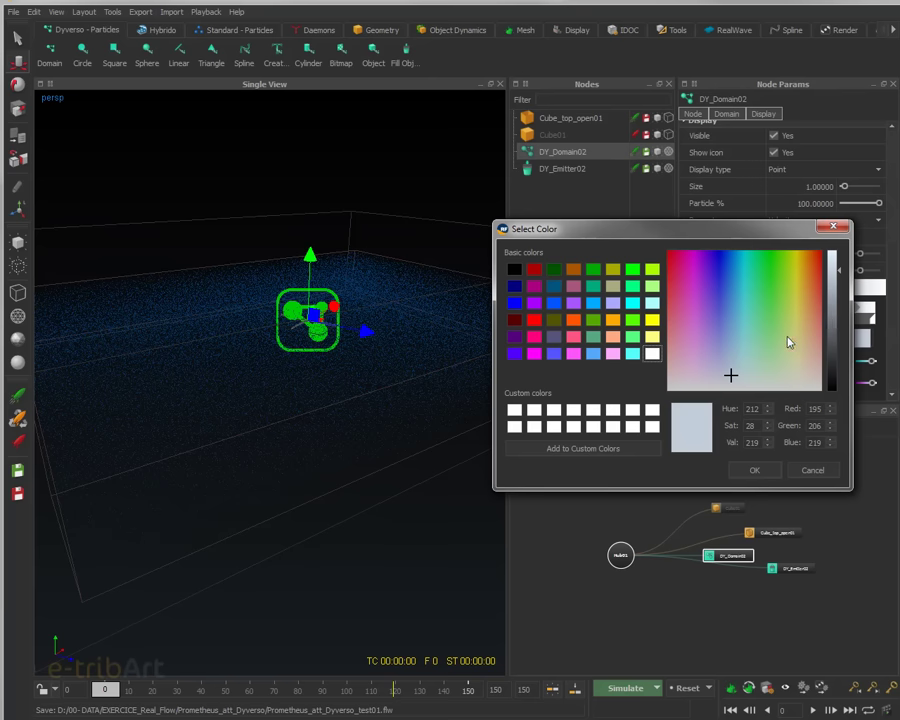
{"action": "left_click_drag", "start_coordinate": [775, 341], "coordinate": [751, 312]}
{"action": "left_click_drag", "start_coordinate": [833, 270], "coordinate": [833, 337]}
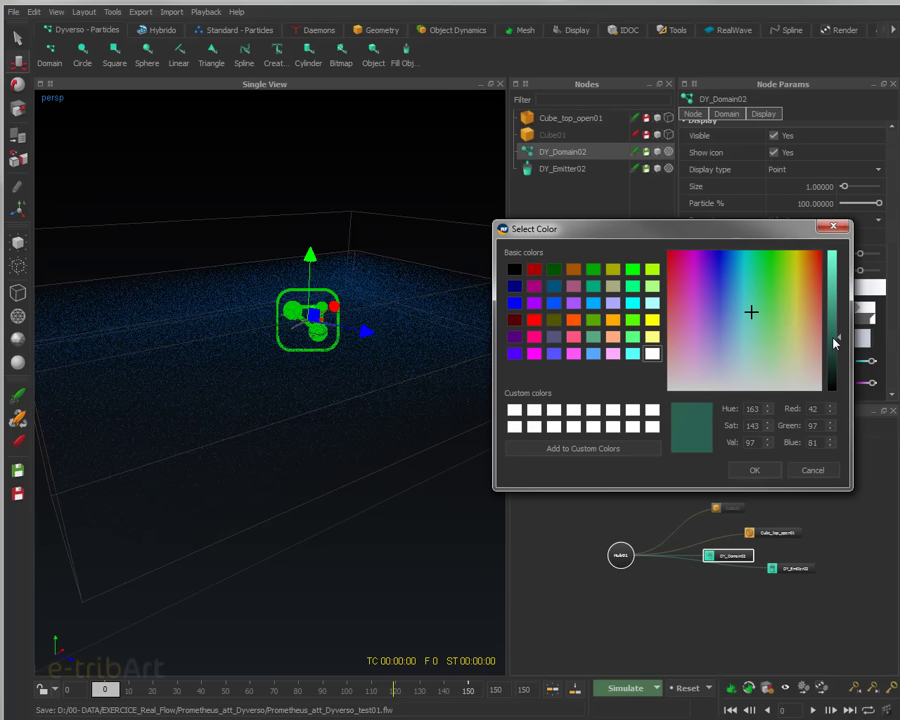
{"action": "left_click", "coordinate": [758, 470]}
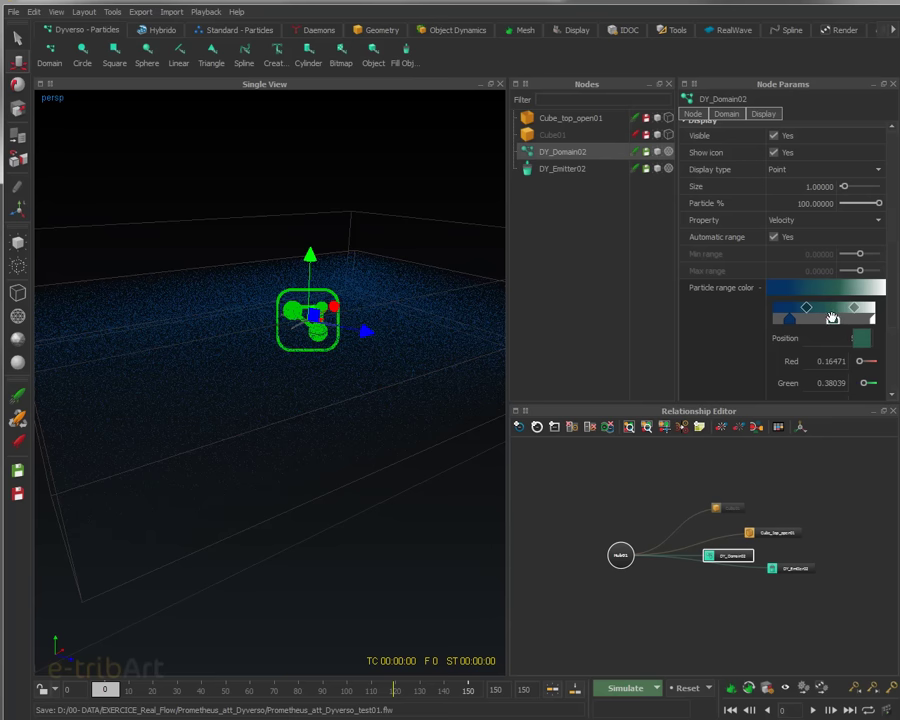
Add a torus, raise it above the container to a height of about 5.02 and scale it uniformly to about 0.55.
{"action": "mouse_move", "coordinate": [335, 392]}
{"action": "left_mouse_down", "text": "alt"}
{"action": "mouse_move", "coordinate": [345, 402]}
{"action": "mouse_move", "coordinate": [341, 394]}
{"action": "left_mouse_up", "text": "alt"}
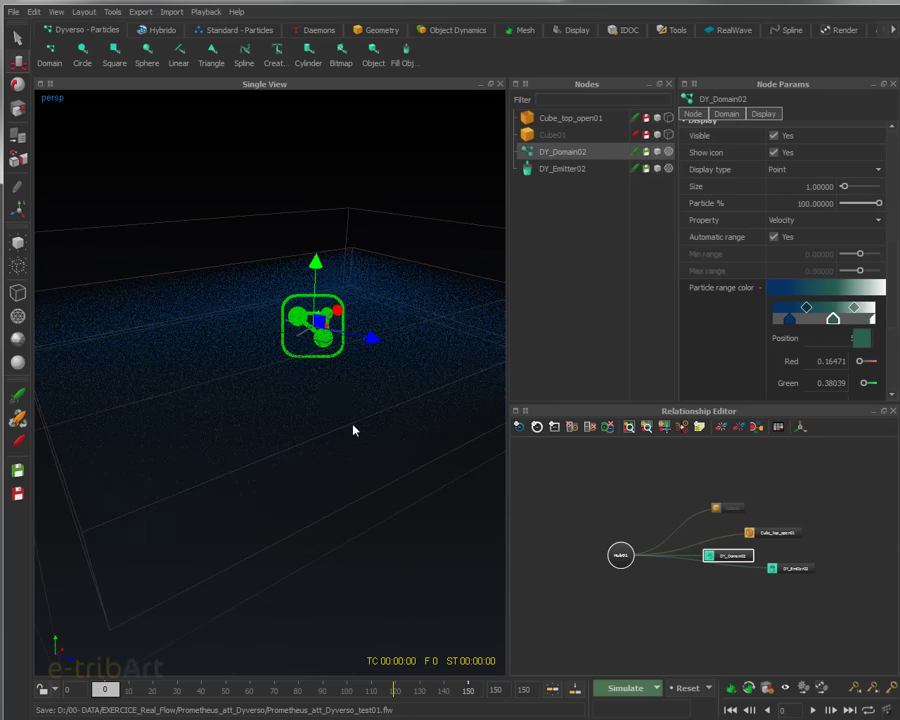
{"action": "mouse_move", "coordinate": [366, 450]}
{"action": "left_mouse_down", "text": "alt"}
{"action": "mouse_move", "coordinate": [342, 438]}
{"action": "mouse_move", "coordinate": [367, 453]}
{"action": "mouse_move", "coordinate": [354, 442]}
{"action": "mouse_move", "coordinate": [362, 442]}
{"action": "left_mouse_up", "text": "alt"}
{"action": "left_click_drag", "start_coordinate": [463, 287], "coordinate": [391, 389], "text": "alt"}
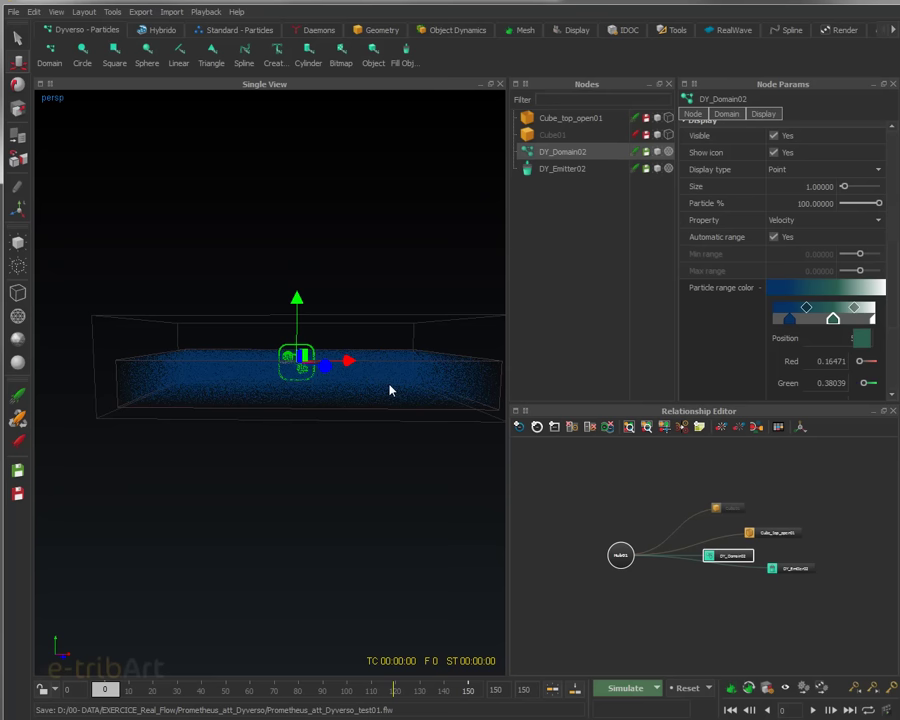
{"action": "left_click_drag", "start_coordinate": [348, 360], "coordinate": [336, 383], "text": "alt"}
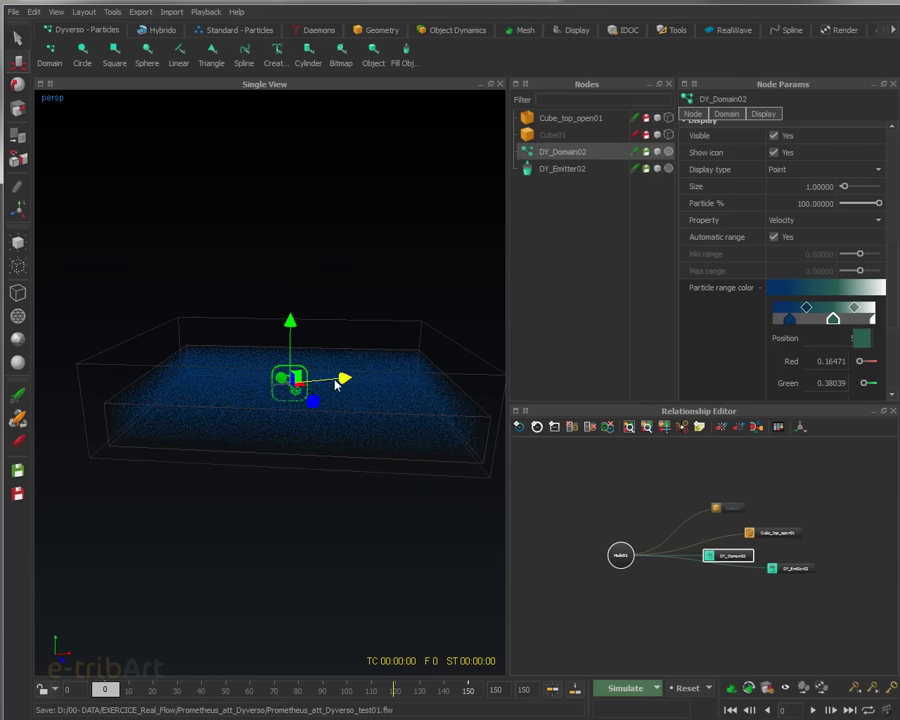
{"action": "left_click", "coordinate": [378, 29]}
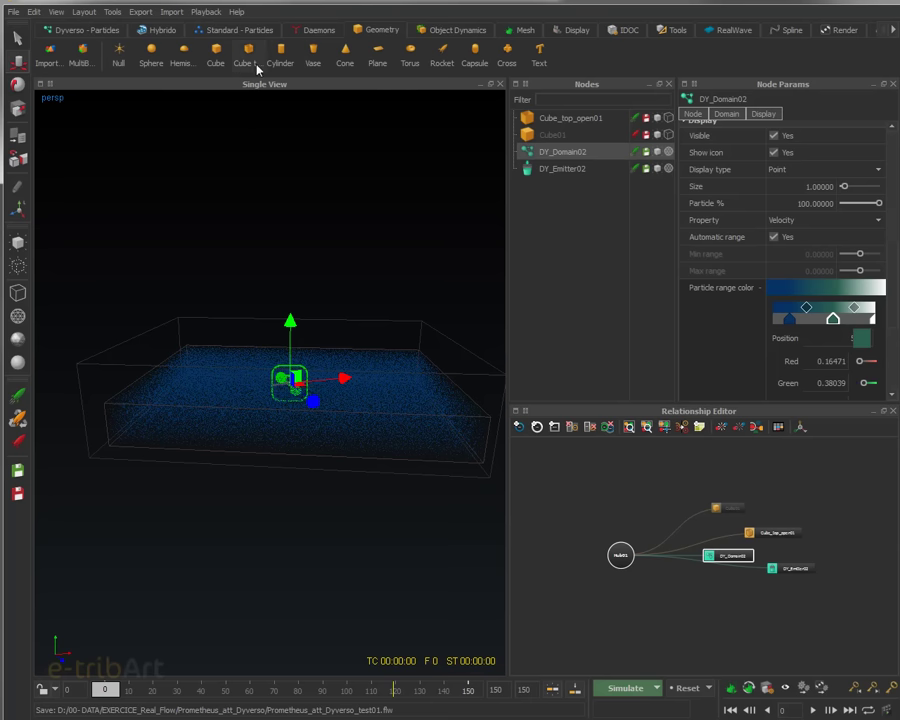
{"action": "left_click", "coordinate": [412, 62]}
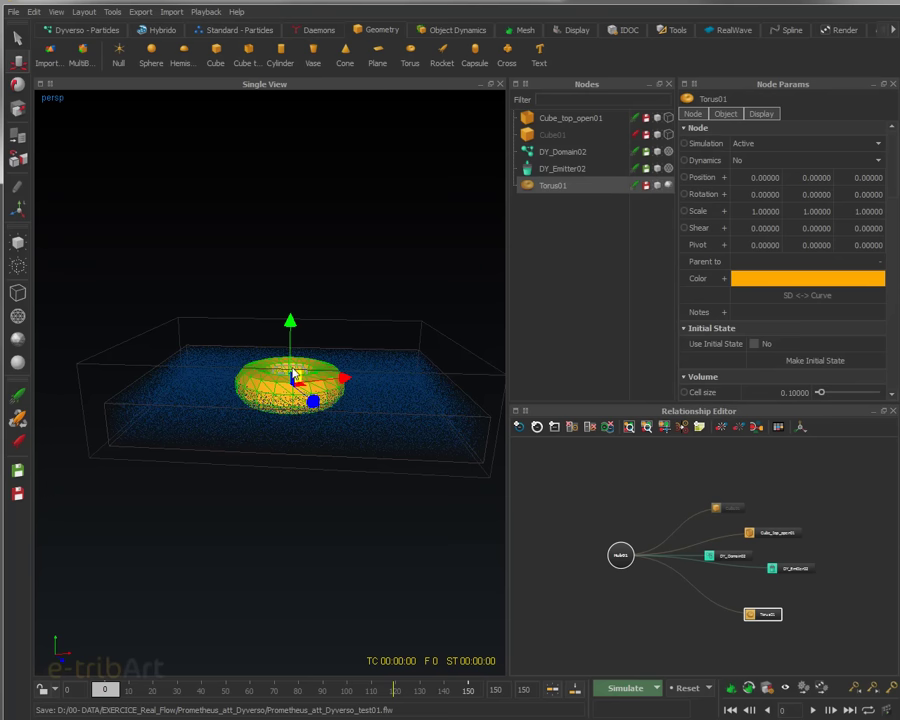
{"action": "left_click_drag", "start_coordinate": [290, 322], "coordinate": [330, 236]}
{"action": "key", "text": "r"}
{"action": "left_click_drag", "start_coordinate": [269, 243], "coordinate": [238, 258]}
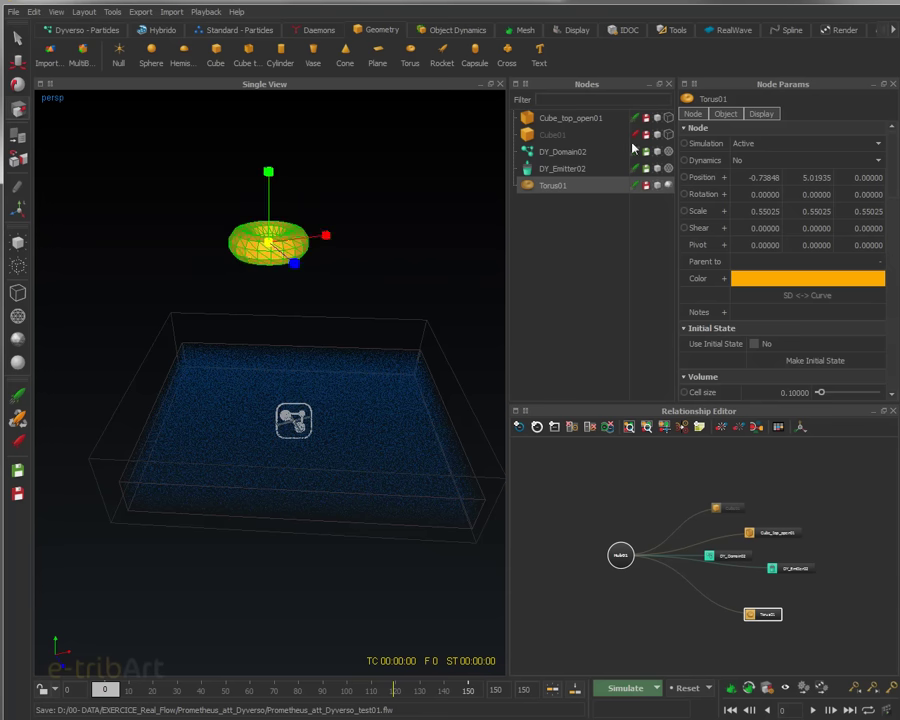
Examine the Dyverso particle interaction parameters of Torus01, including the DY Interaction factor.
{"action": "left_click", "coordinate": [694, 114]}
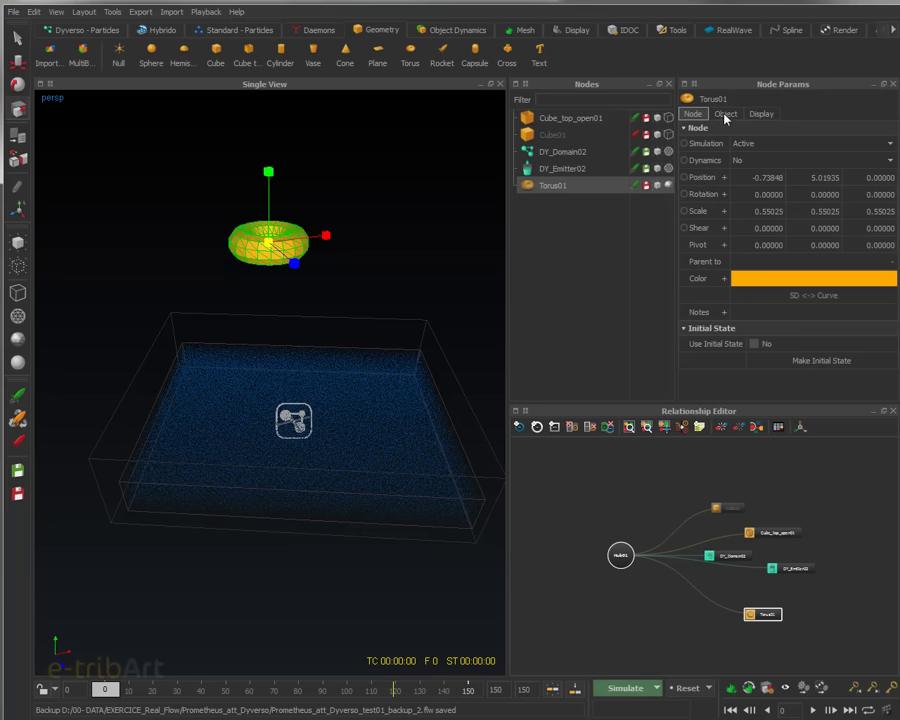
{"action": "left_click", "coordinate": [725, 115]}
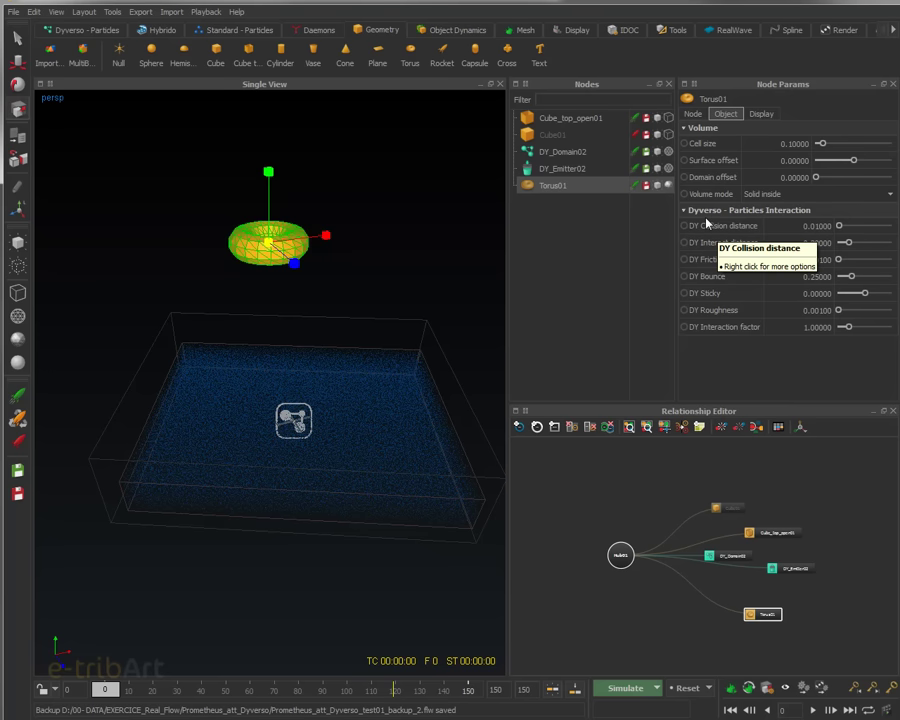
{"action": "left_click", "coordinate": [692, 211]}
{"action": "left_click", "coordinate": [696, 212]}
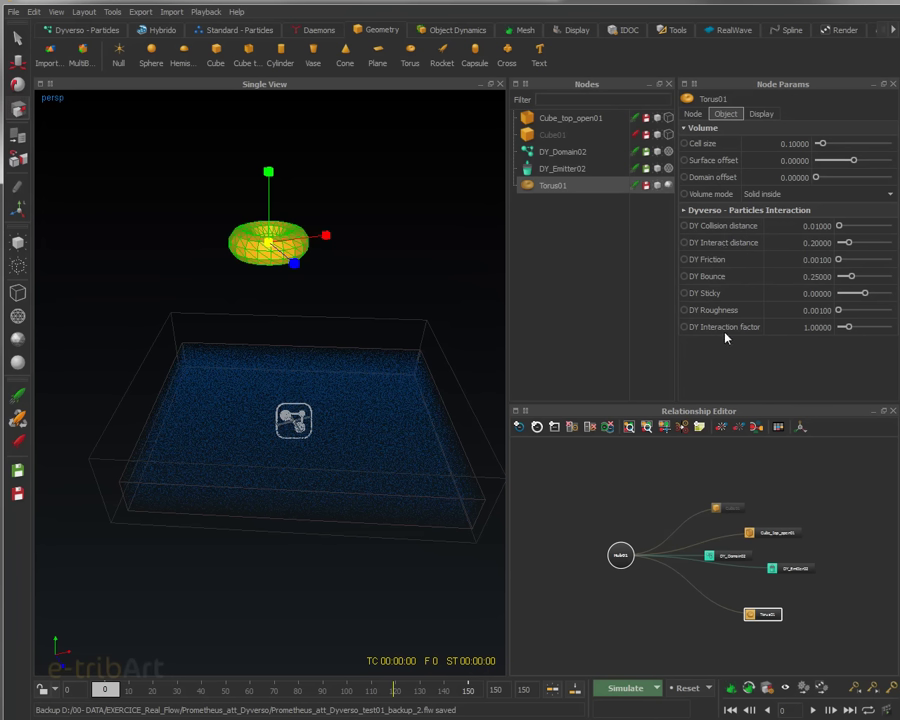
{"action": "left_click", "coordinate": [805, 327]}
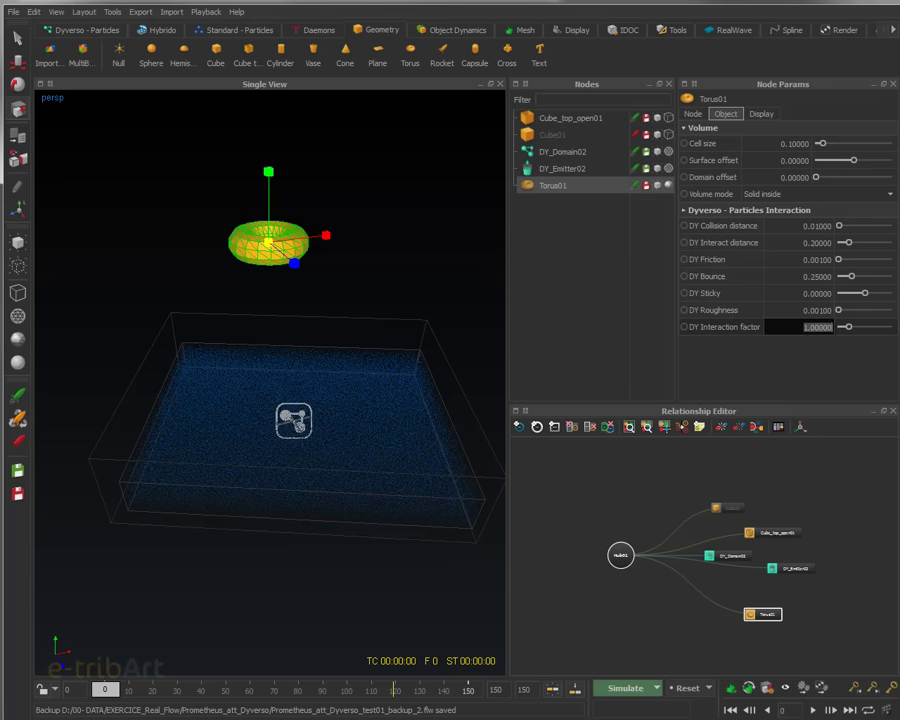
Switch to FCheck to review the particle interaction in the atter reference sequence, and close the preview.
{"action": "key", "text": "alt+Tab"}
{"action": "left_click_drag", "start_coordinate": [510, 100], "coordinate": [502, 83]}
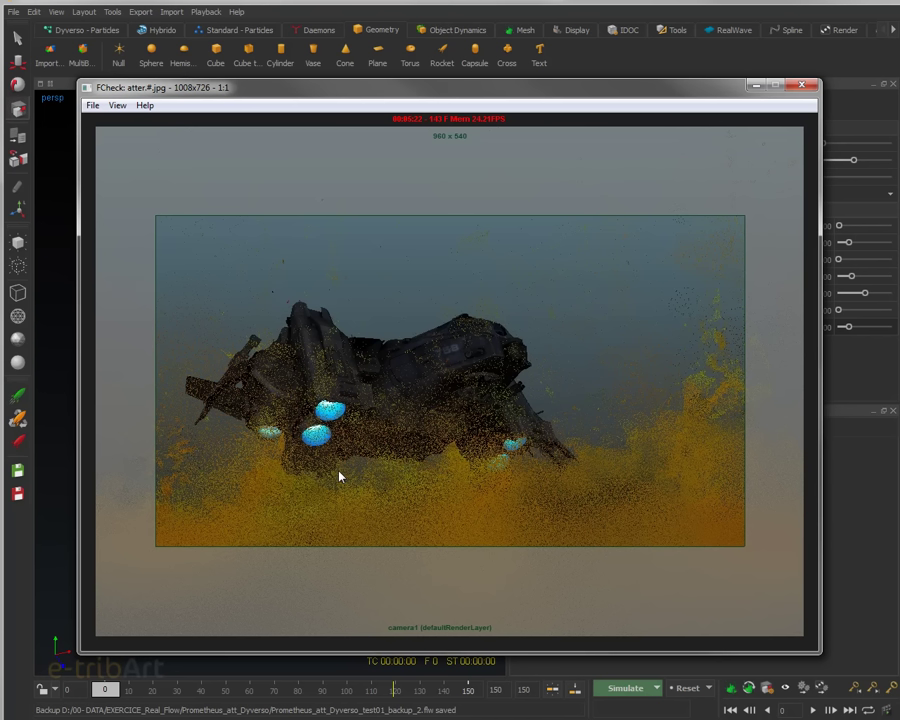
{"action": "key", "text": "Escape"}
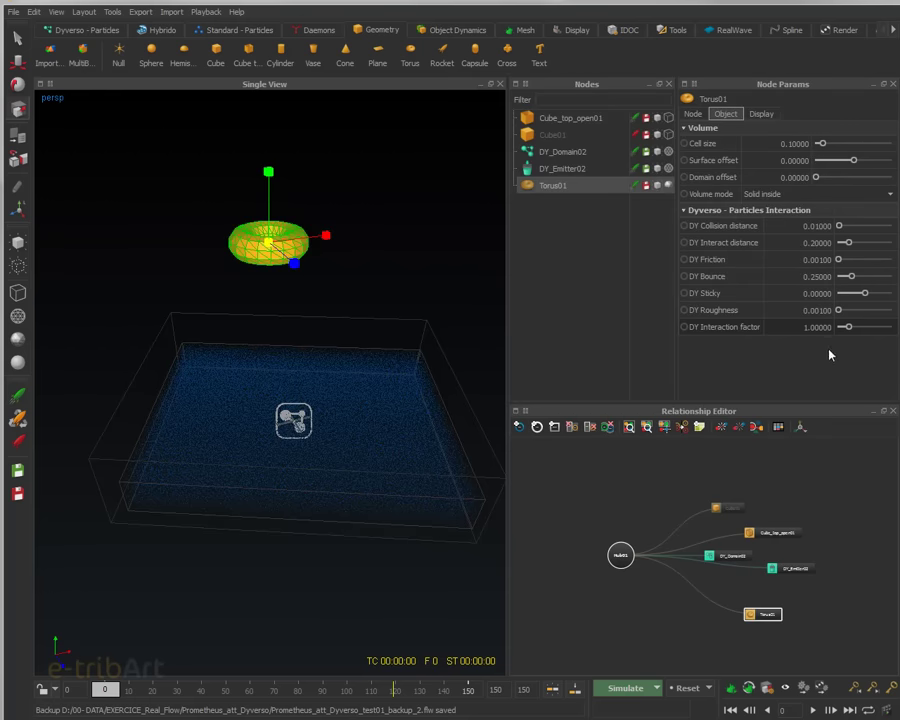
Set the DY Interaction factor of Torus01 to 1.5.
{"action": "left_click", "coordinate": [816, 328]}
{"action": "type", "text": "1.5"}
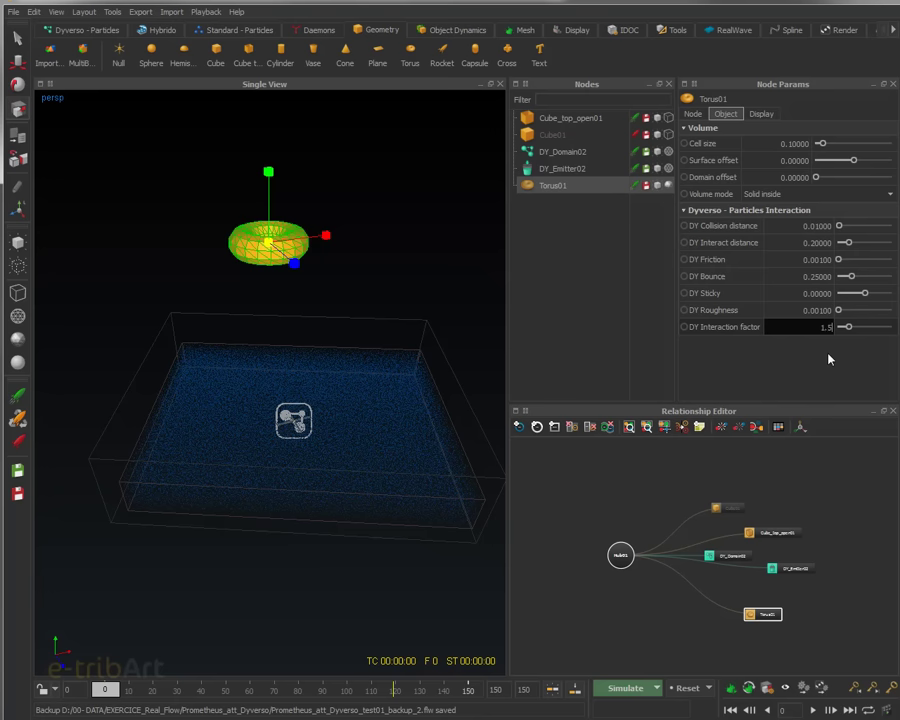
{"action": "key", "text": "Return"}
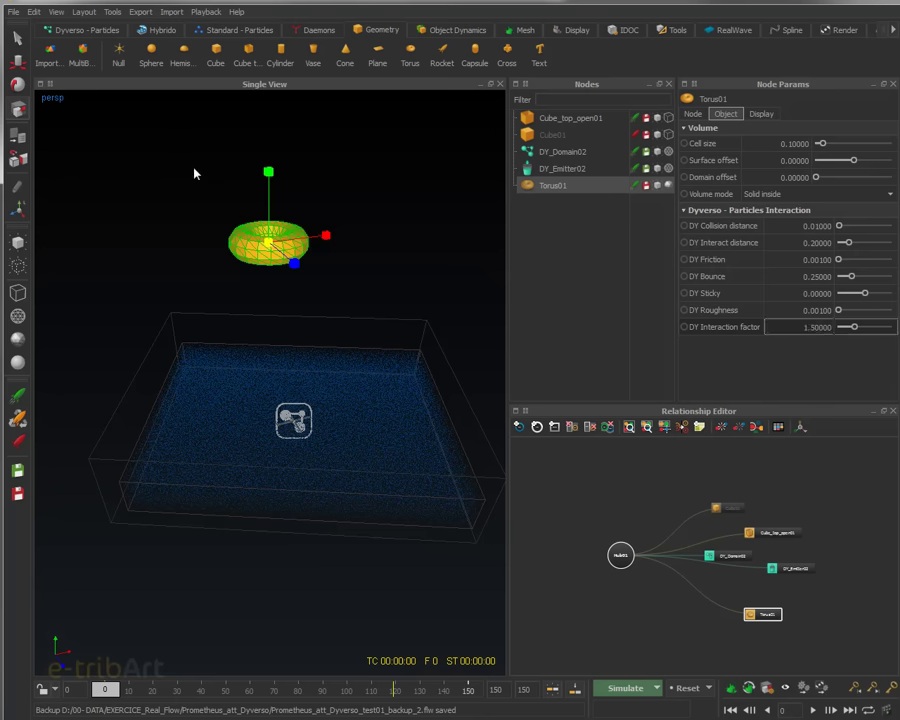
Move the torus along the X axis to a position of about -1.48.
{"action": "left_click_drag", "start_coordinate": [199, 181], "coordinate": [175, 201], "text": "alt"}
{"action": "key", "text": "w"}
{"action": "left_click_drag", "start_coordinate": [305, 227], "coordinate": [263, 245]}
Keyframe the X, Y and Z position of Torus01 at frame 0 and advance the timeline to frame 20.
{"action": "left_click", "coordinate": [694, 114]}
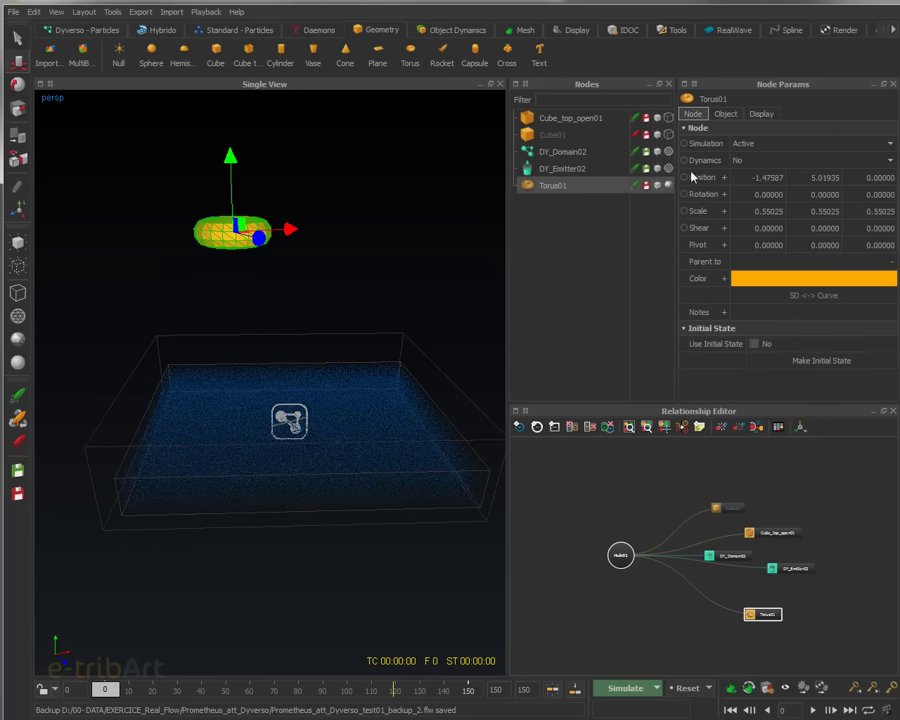
{"action": "left_click", "coordinate": [684, 177]}
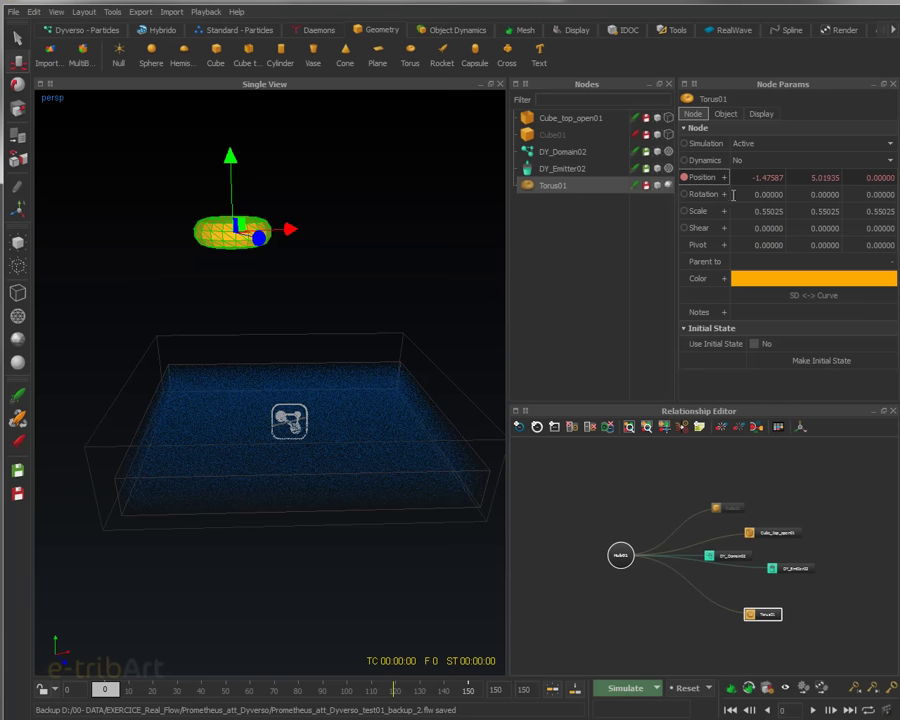
{"action": "left_click", "coordinate": [724, 177]}
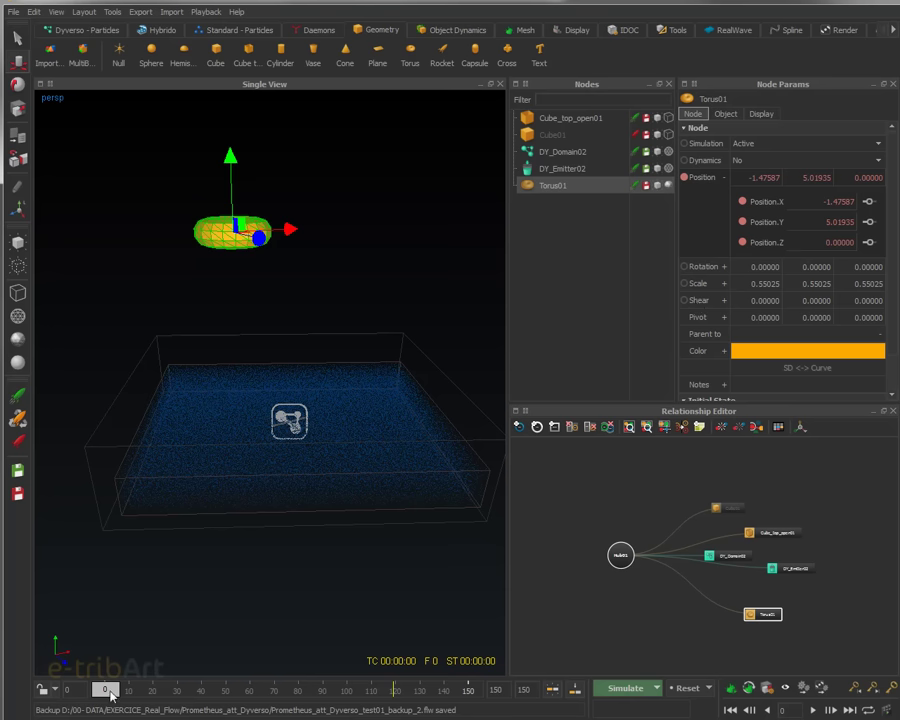
{"action": "left_click_drag", "start_coordinate": [110, 691], "coordinate": [157, 700]}
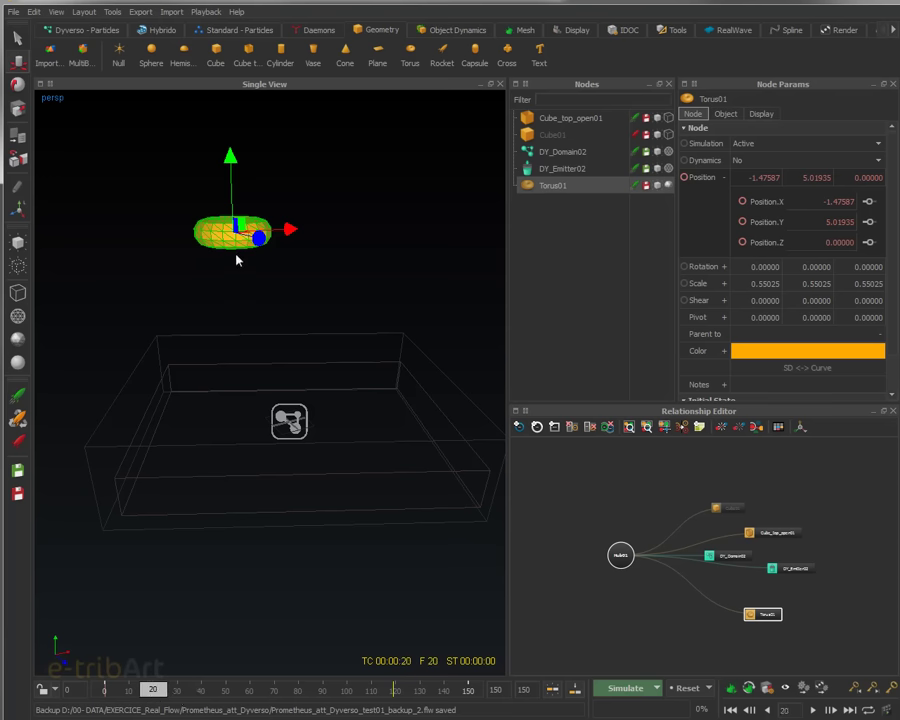
Move Torus01 down into the container to about X 0.43, Y 0.34, Z 0.97 and keyframe its position at frame 20.
{"action": "left_click_drag", "start_coordinate": [231, 158], "coordinate": [237, 380]}
{"action": "left_click_drag", "start_coordinate": [298, 413], "coordinate": [359, 459]}
{"action": "left_click", "coordinate": [684, 177]}
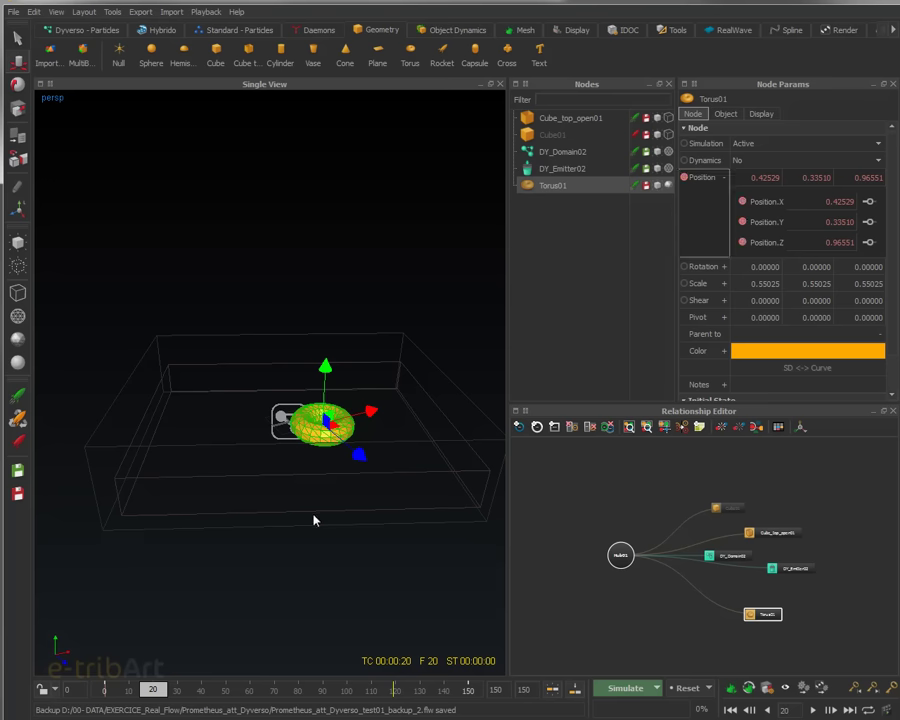
{"action": "mouse_move", "coordinate": [155, 695]}
{"action": "left_mouse_down"}
{"action": "mouse_move", "coordinate": [100, 696]}
{"action": "mouse_move", "coordinate": [172, 697]}
{"action": "left_mouse_up"}
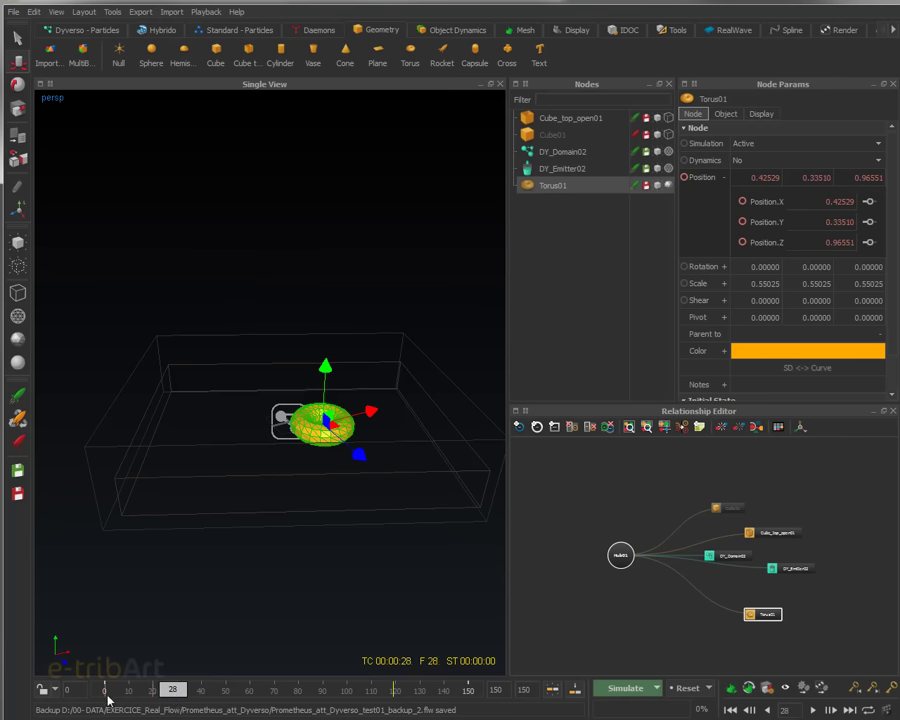
Return to frame 0 and keyframe Torus01's X, Y and Z rotation at 0.
{"action": "left_click_drag", "start_coordinate": [170, 697], "coordinate": [102, 694]}
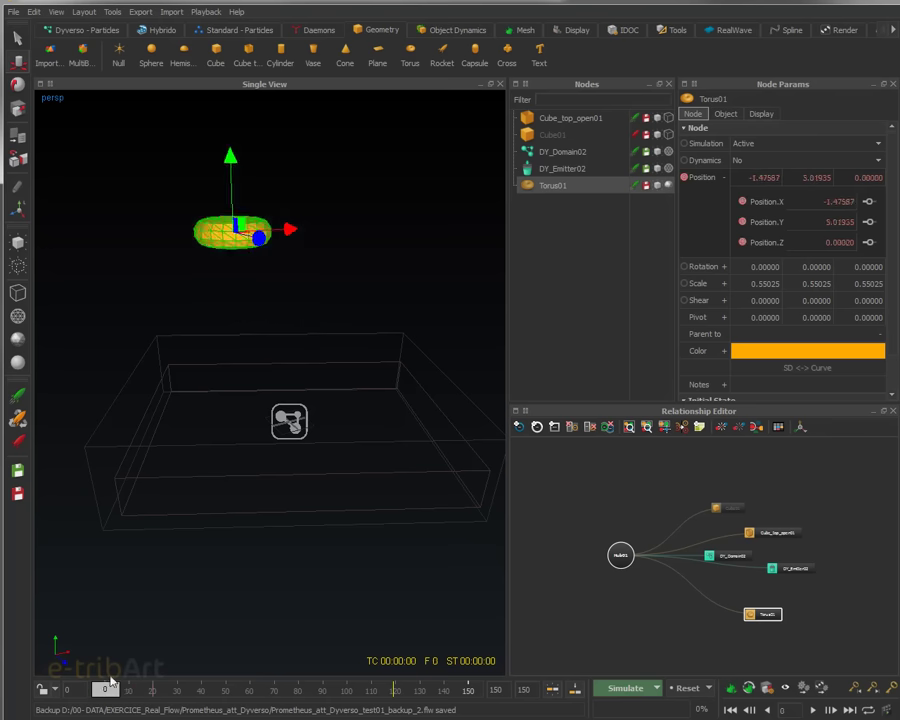
{"action": "left_click", "coordinate": [688, 267]}
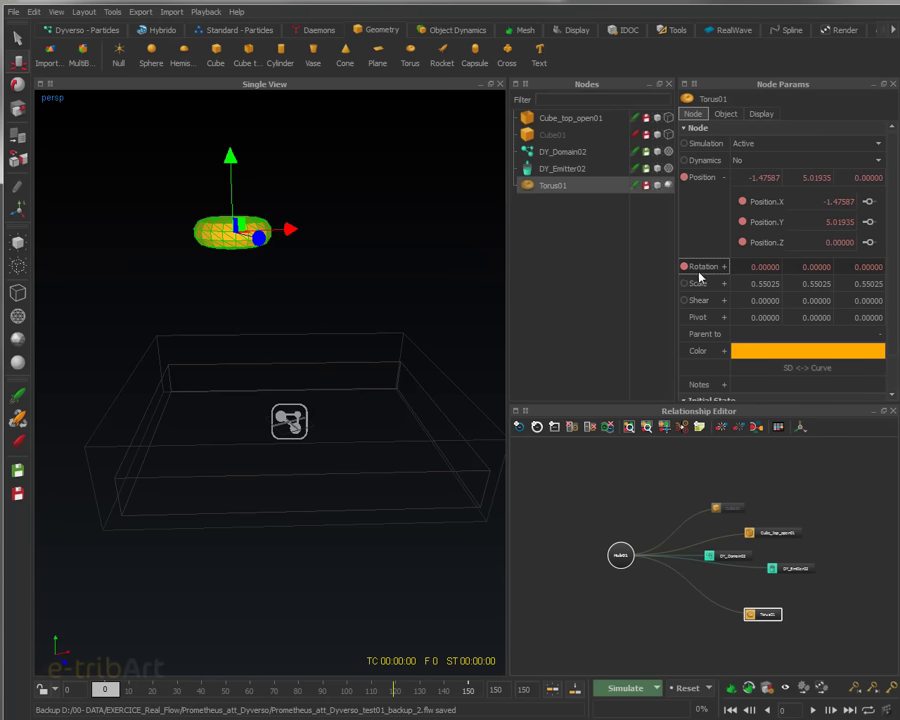
{"action": "left_click", "coordinate": [725, 268]}
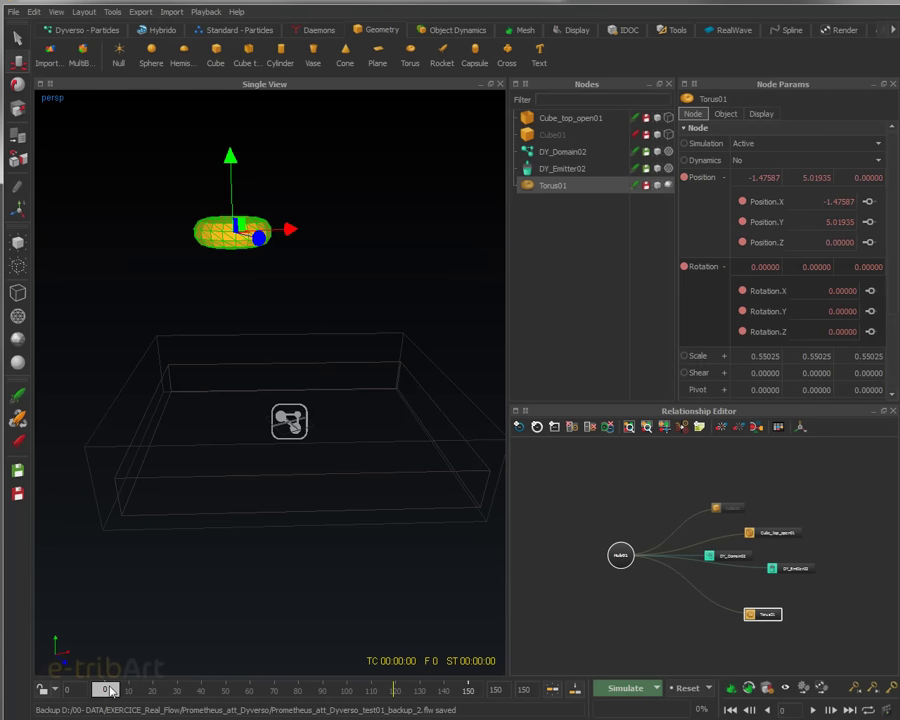
At frame 20, rotate Torus01 to about X -37.5, Y -6.5, Z -140.5 and keyframe its rotation.
{"action": "left_click_drag", "start_coordinate": [113, 695], "coordinate": [155, 697]}
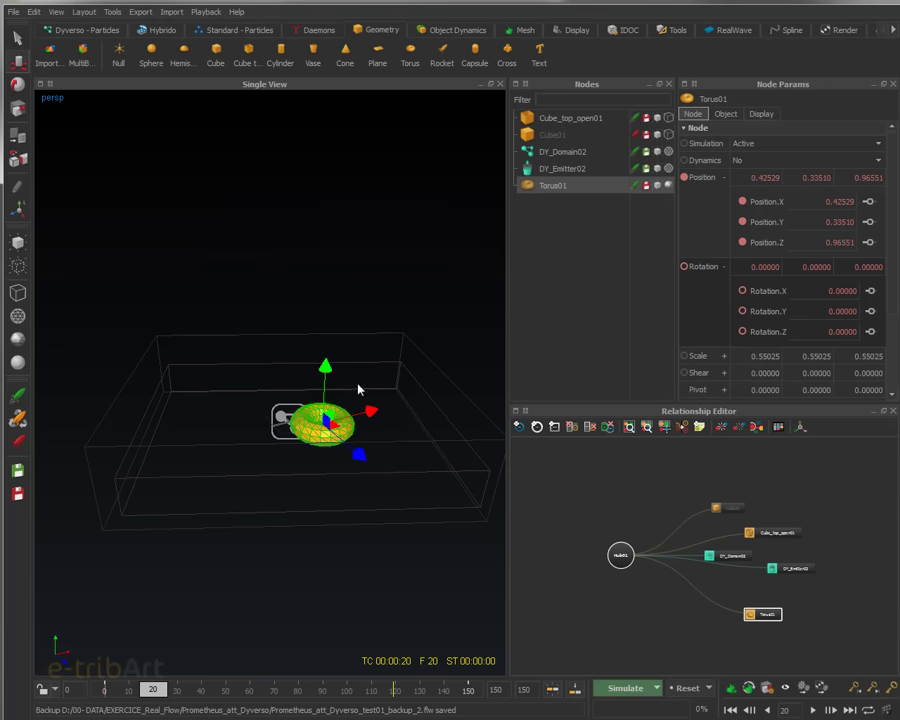
{"action": "key", "text": "e"}
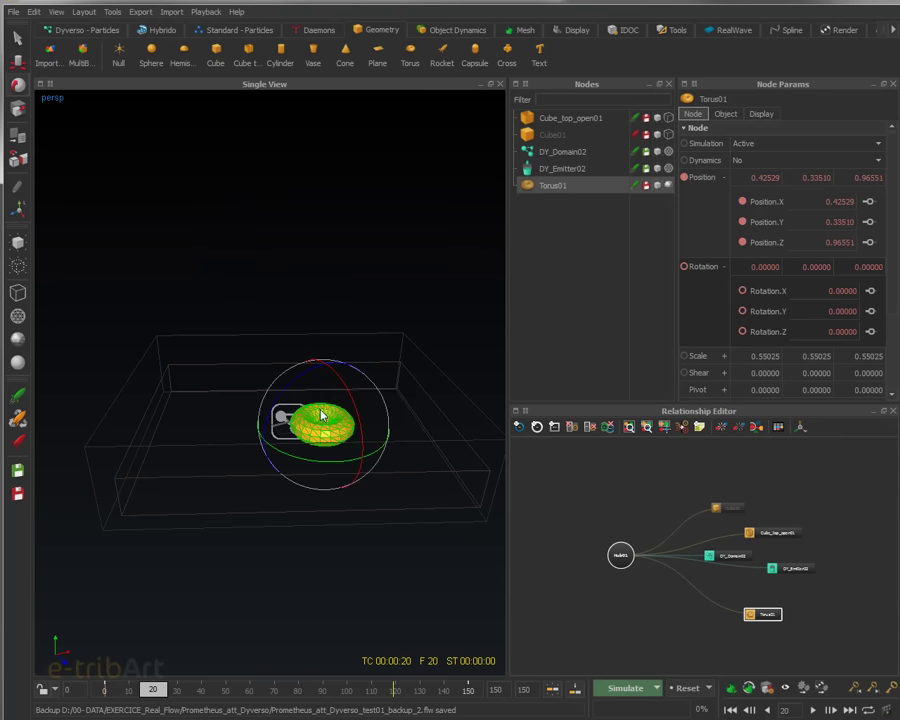
{"action": "left_click_drag", "start_coordinate": [303, 379], "coordinate": [282, 452]}
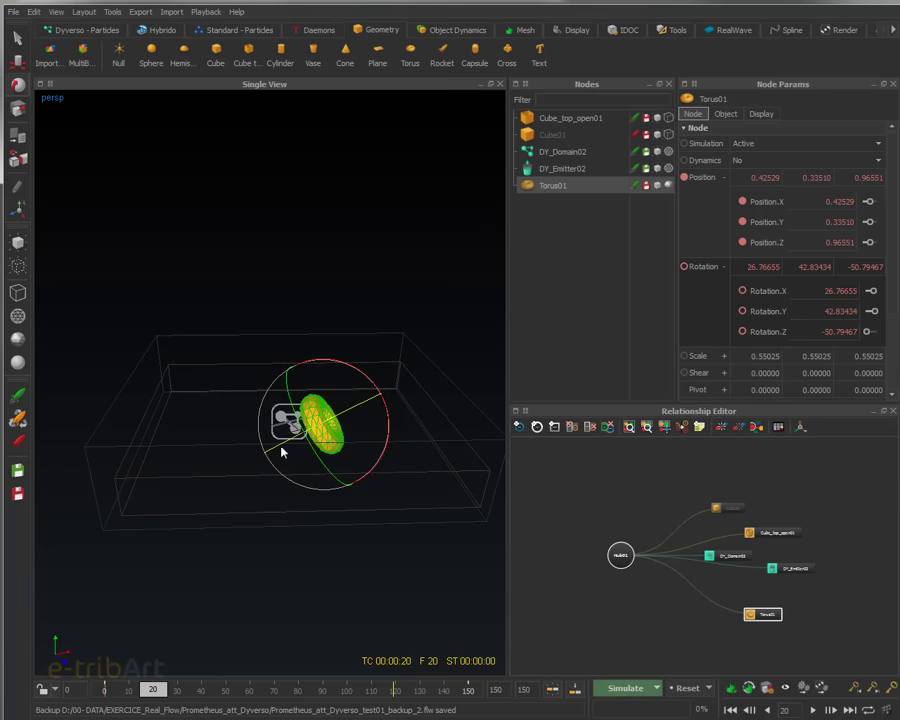
{"action": "left_click_drag", "start_coordinate": [389, 430], "coordinate": [410, 337]}
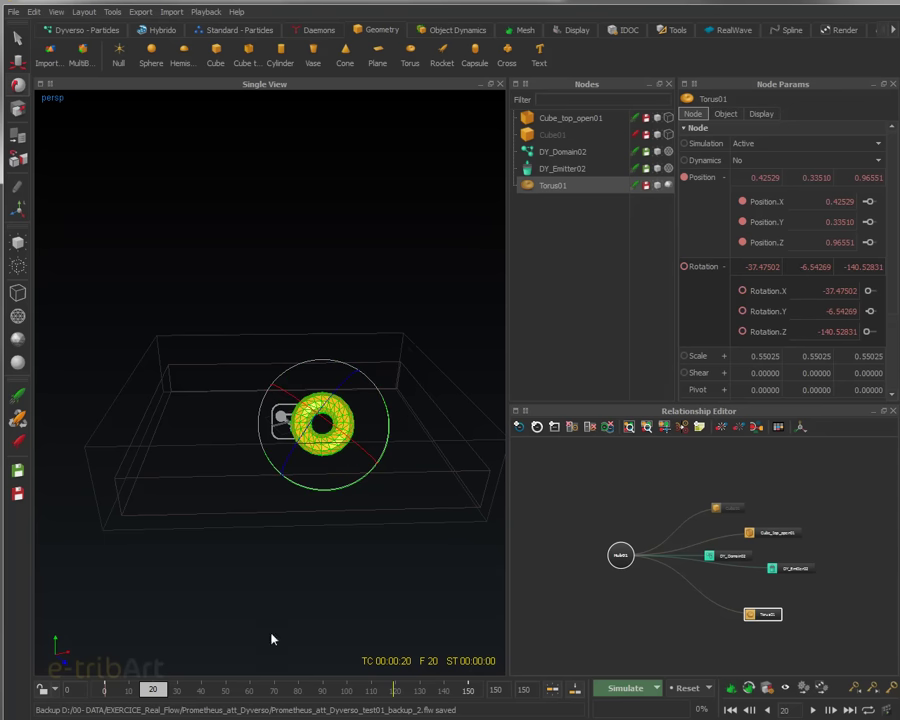
{"action": "left_click", "coordinate": [684, 266]}
At frame 13, rotate Torus01 to about X -12.7, Y 21.4, Z -20.4 and keyframe its rotation.
{"action": "mouse_move", "coordinate": [153, 688]}
{"action": "left_mouse_down"}
{"action": "mouse_move", "coordinate": [90, 688]}
{"action": "mouse_move", "coordinate": [166, 688]}
{"action": "mouse_move", "coordinate": [140, 689]}
{"action": "left_mouse_up"}
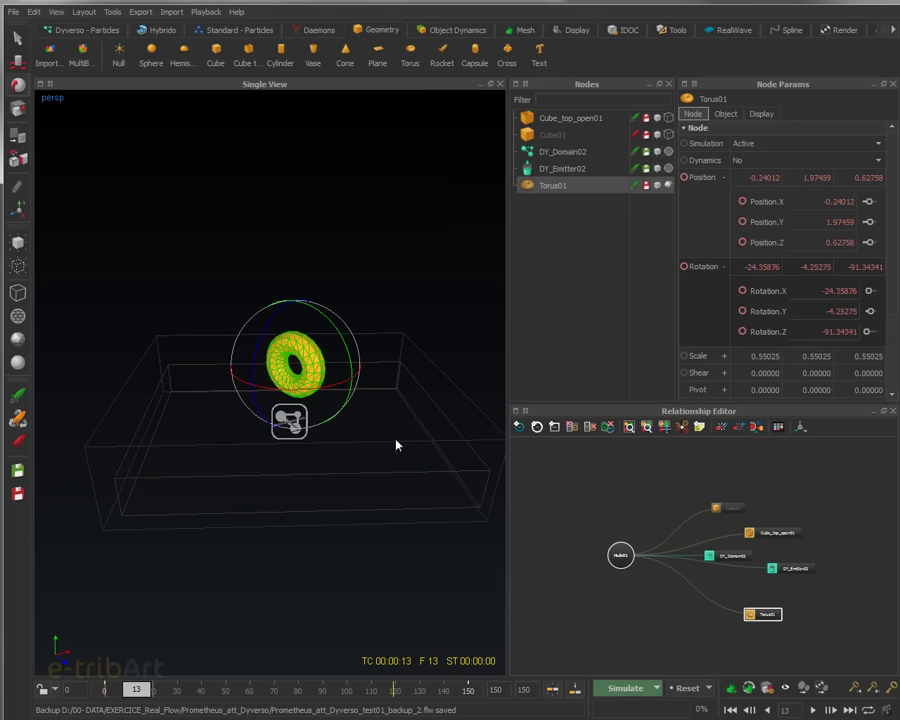
{"action": "left_click_drag", "start_coordinate": [269, 327], "coordinate": [251, 410]}
{"action": "left_click", "coordinate": [685, 267]}
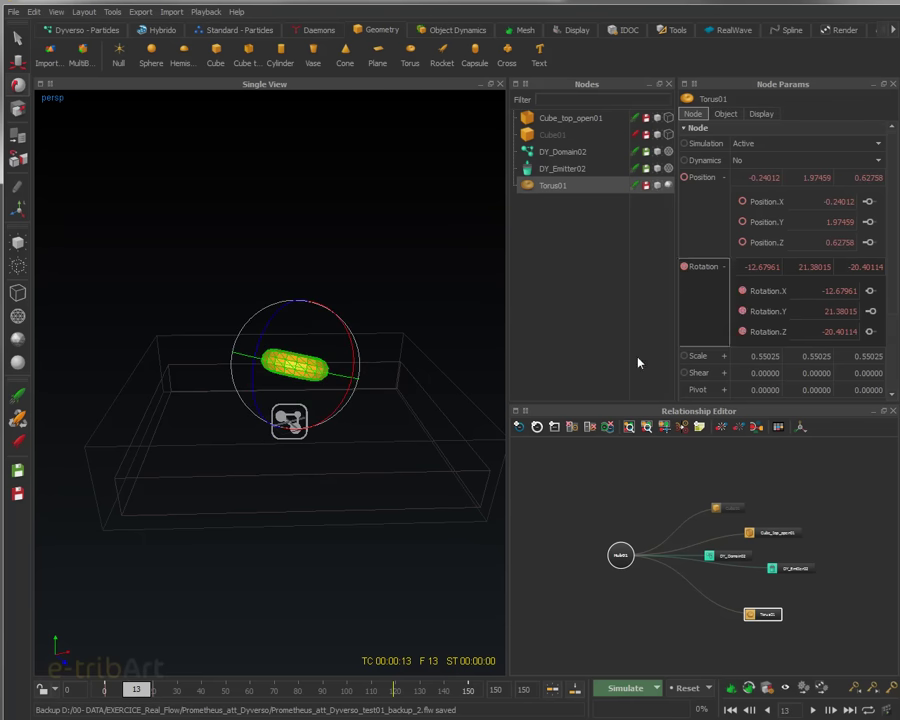
Return to frame 0, reset the simulation data, and save the scene.
{"action": "left_click_drag", "start_coordinate": [137, 689], "coordinate": [104, 689]}
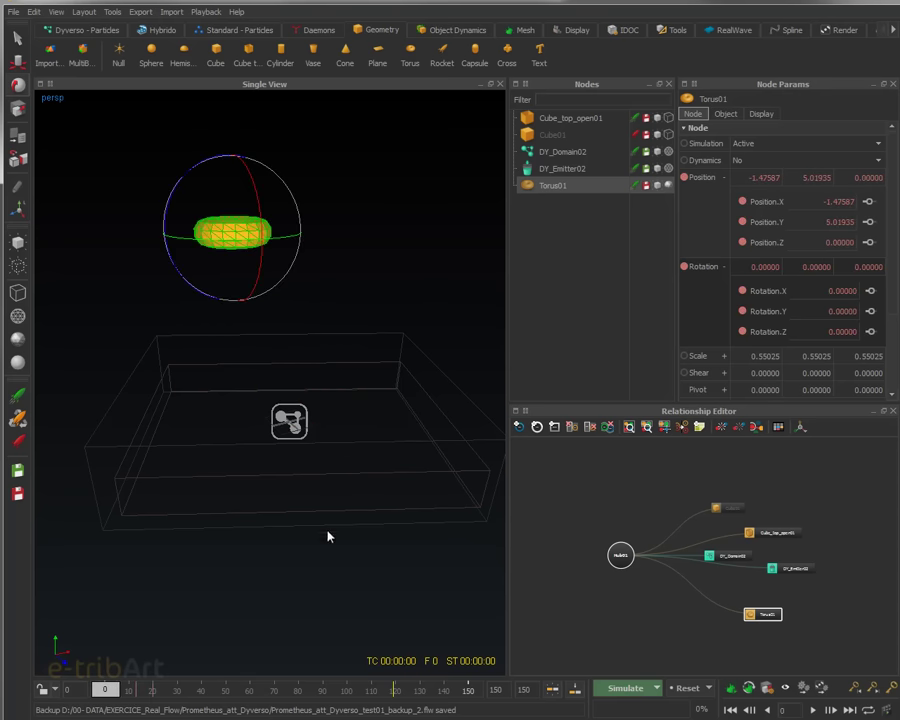
{"action": "left_click", "coordinate": [687, 688]}
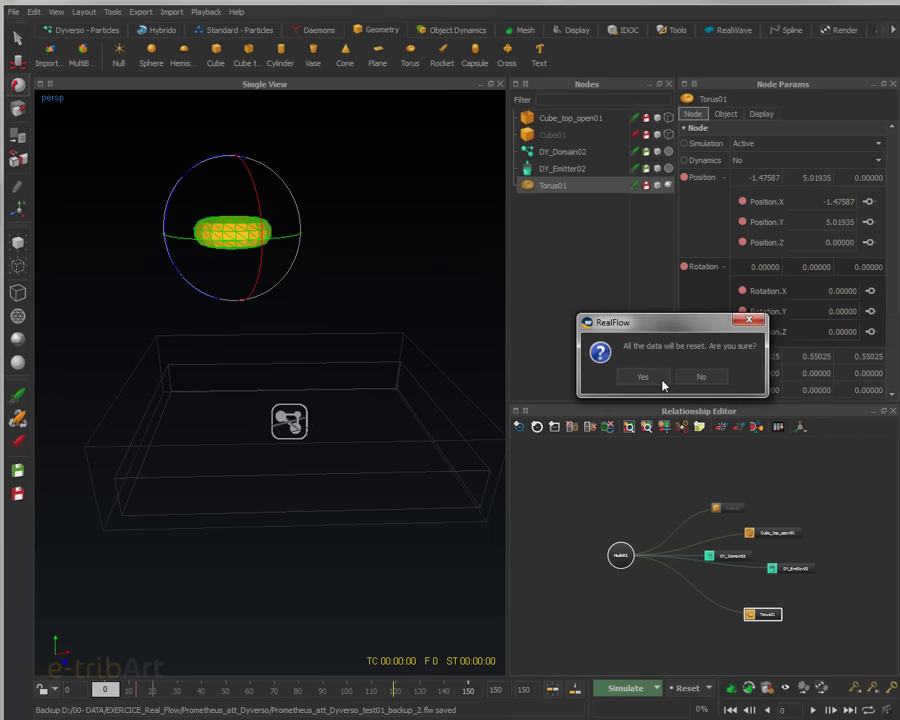
{"action": "left_click", "coordinate": [660, 380]}
{"action": "key", "text": "ctrl+s"}
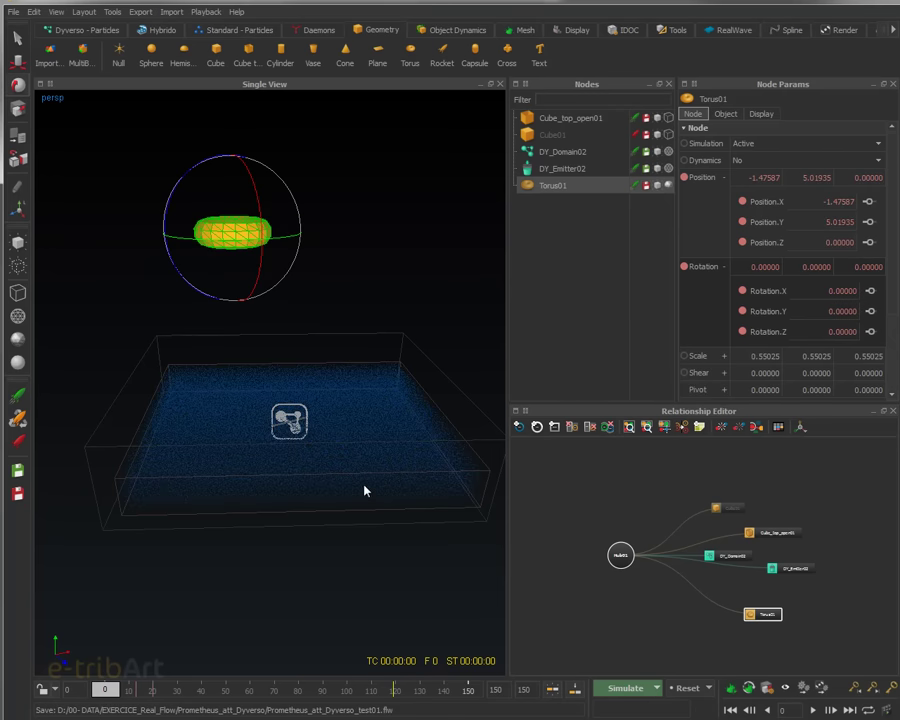
{"action": "left_click_drag", "start_coordinate": [362, 488], "coordinate": [350, 464], "text": "alt"}
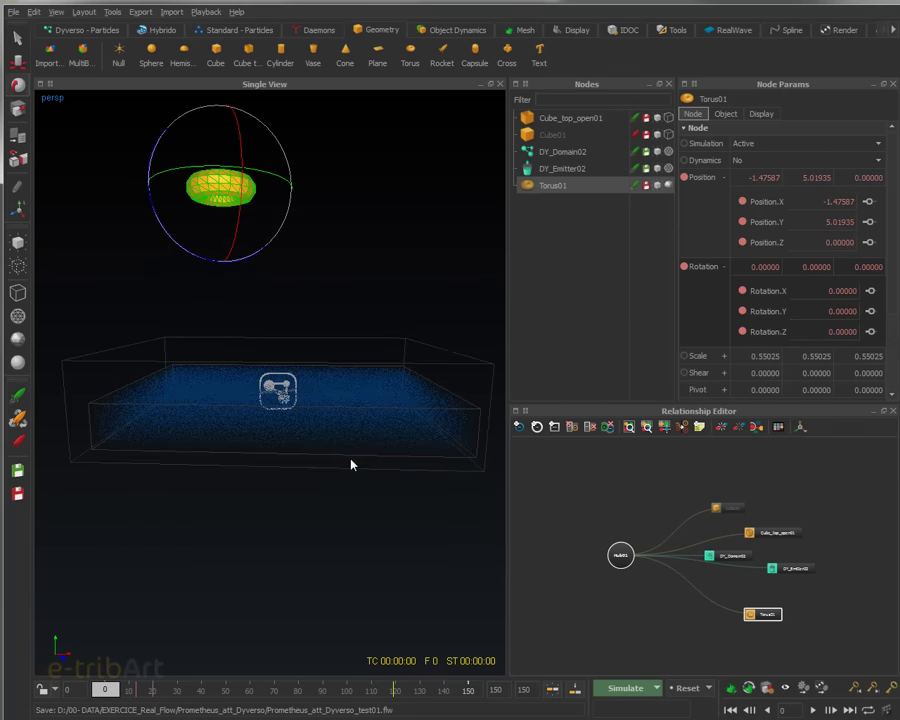
Enable Use Initial State for DY_Domain02 and reset the scene to its initial state.
{"action": "left_click", "coordinate": [583, 170]}
{"action": "left_click", "coordinate": [578, 154]}
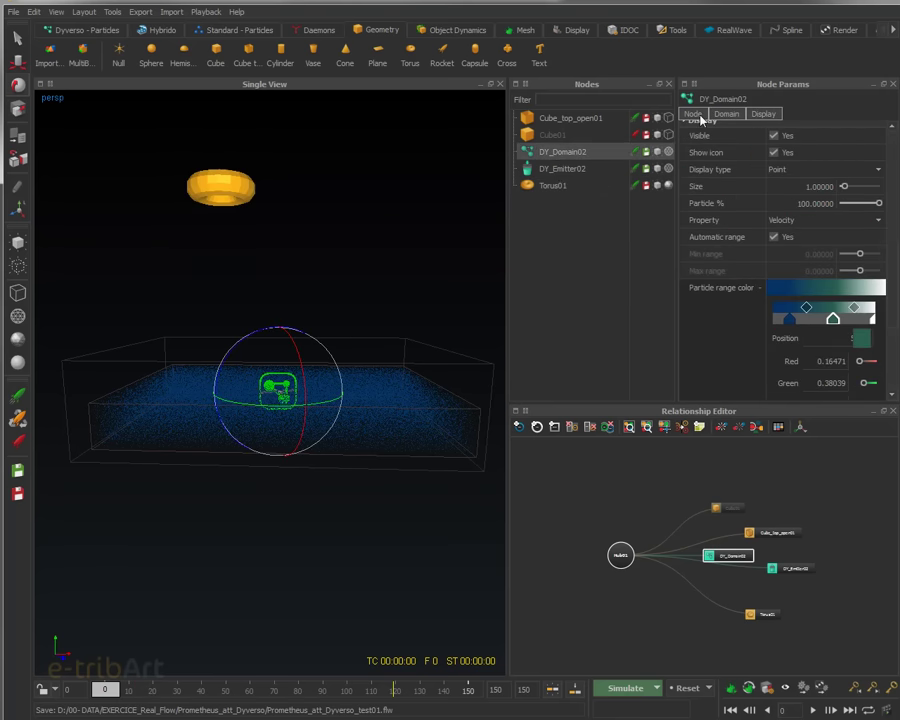
{"action": "left_click", "coordinate": [701, 116]}
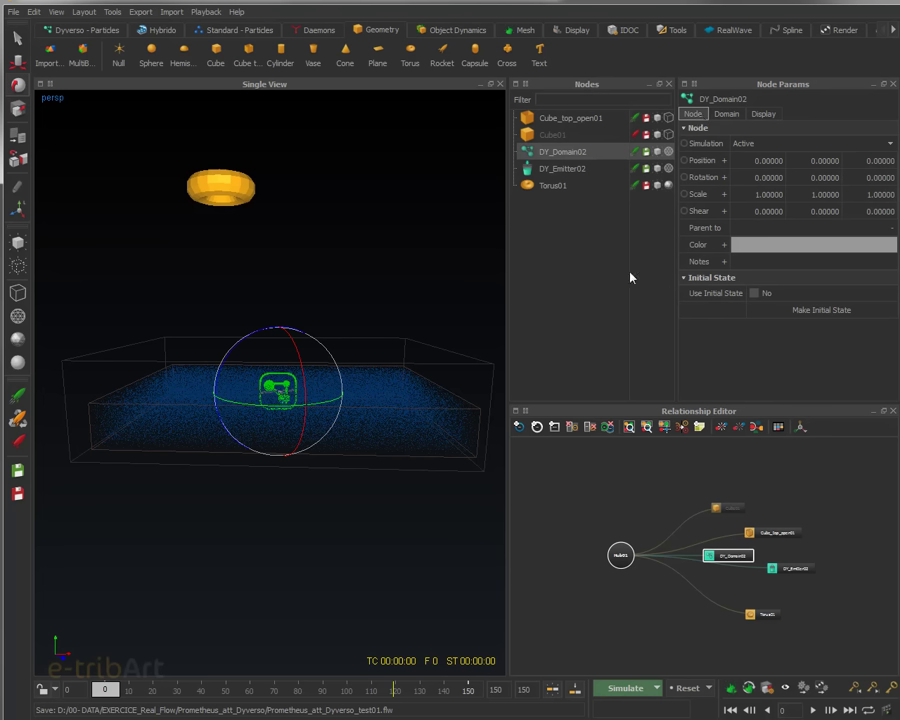
{"action": "left_click", "coordinate": [755, 293]}
{"action": "left_click", "coordinate": [709, 688]}
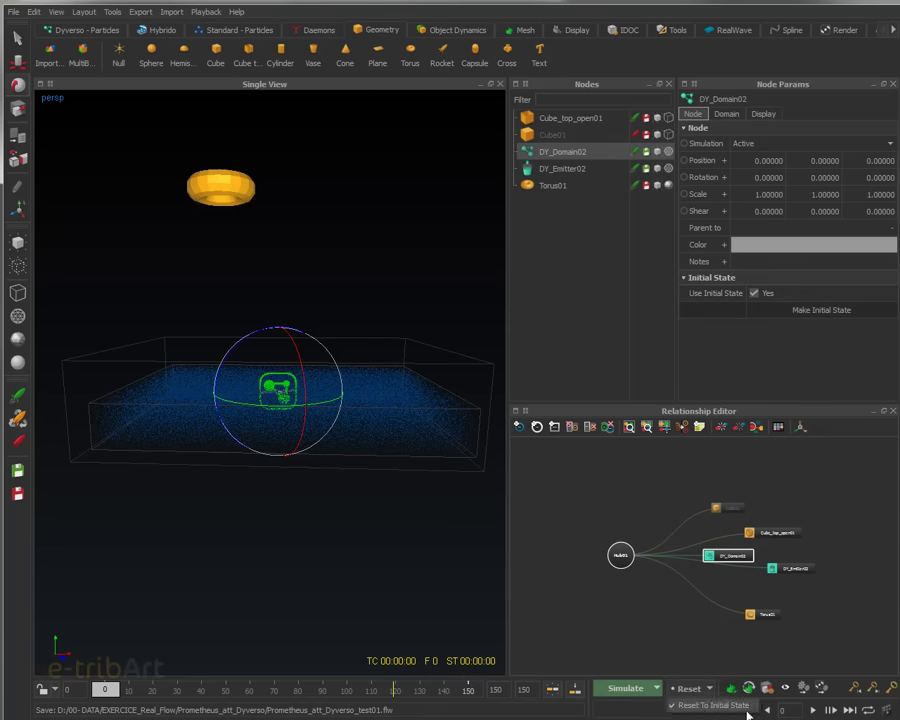
{"action": "left_click", "coordinate": [673, 708]}
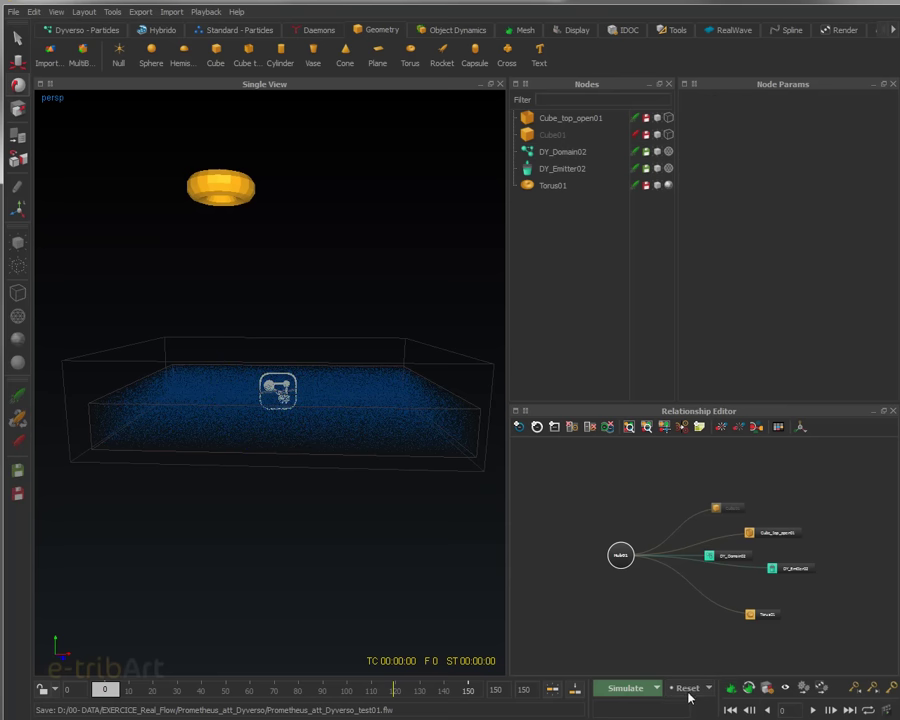
{"action": "left_click", "coordinate": [644, 378]}
Set DY_Emitter02 to inactive and add a Gravity daemon to the scene.
{"action": "left_click", "coordinate": [576, 174]}
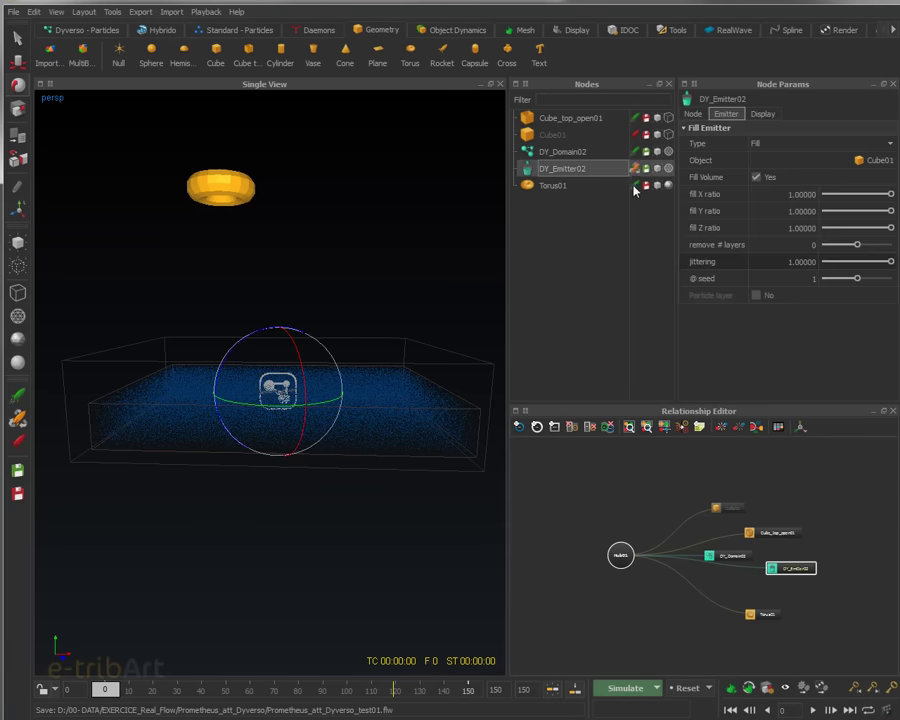
{"action": "left_click", "coordinate": [635, 169]}
{"action": "left_click", "coordinate": [213, 192]}
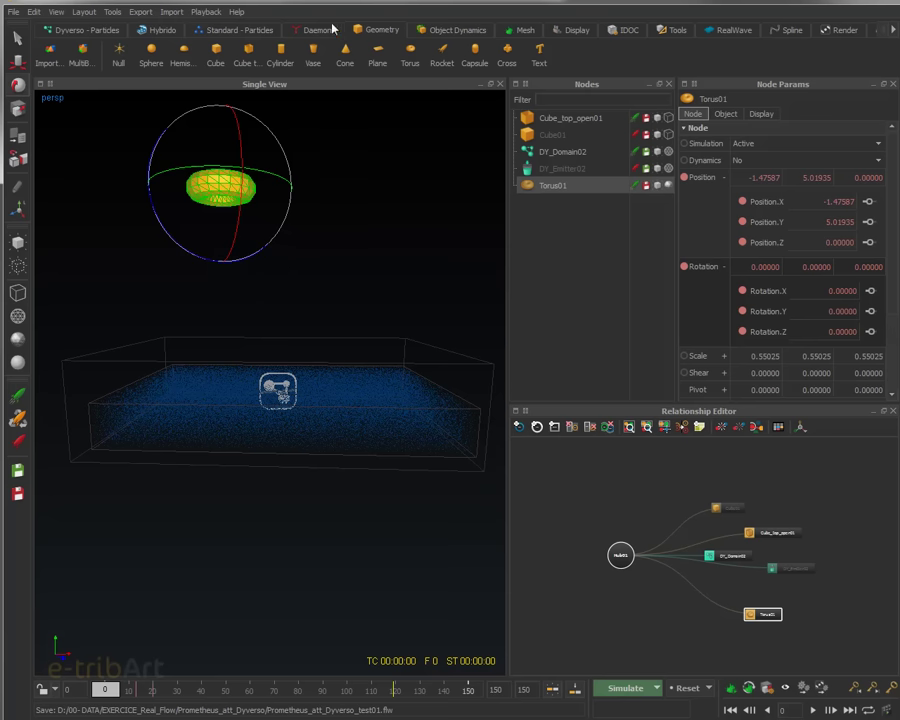
{"action": "scroll", "coordinate": [235, 21], "scroll_direction": "up", "scroll_amount": 1}
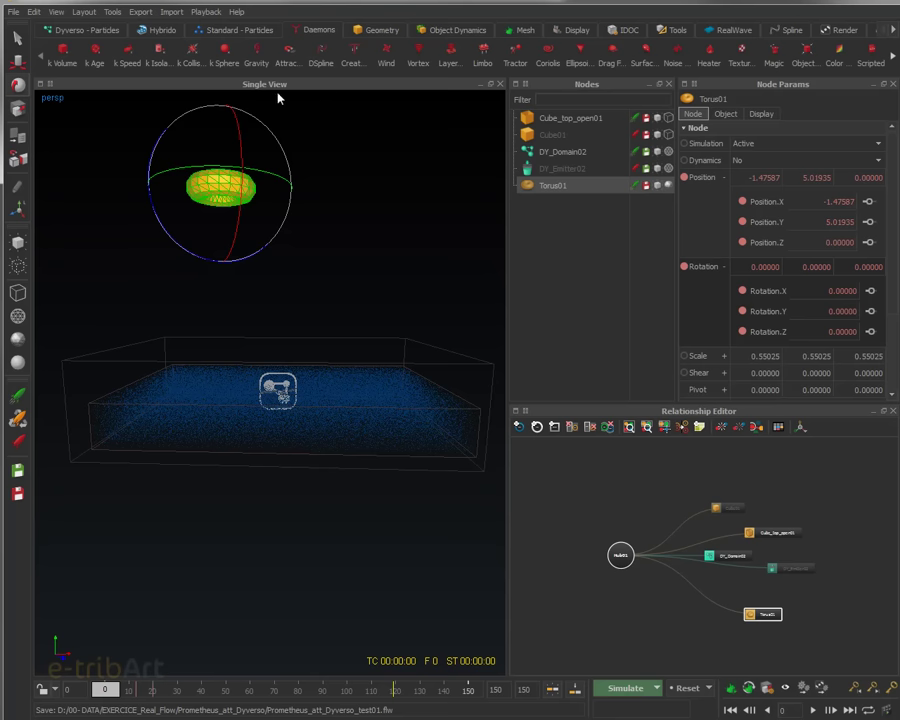
{"action": "left_click", "coordinate": [264, 62]}
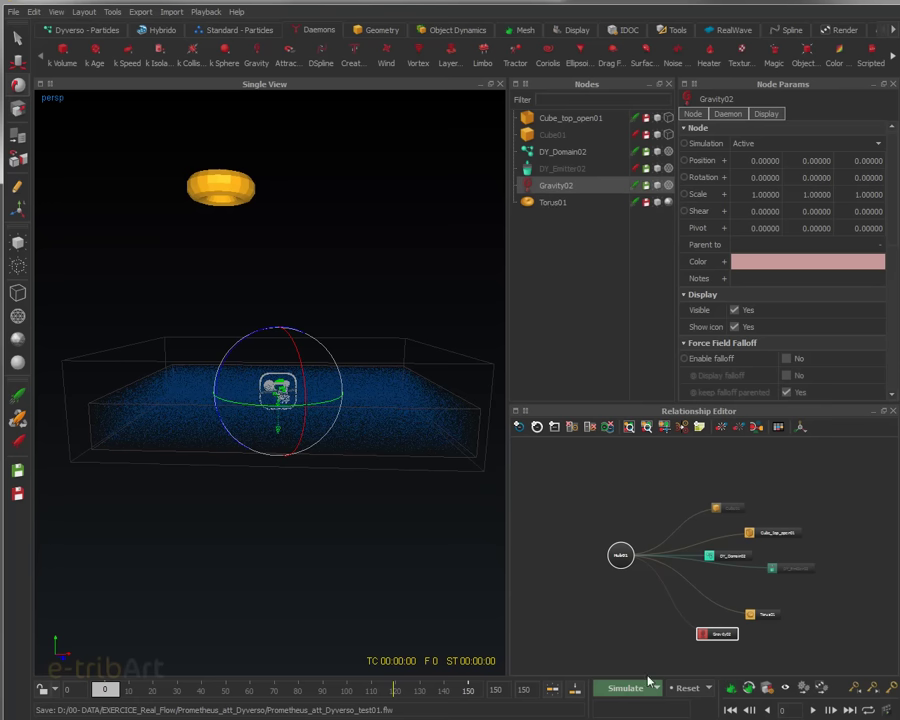
Reset the scene and run a test simulation of the torus hitting the fluid, stopping at about frame 25.
{"action": "left_click", "coordinate": [685, 688]}
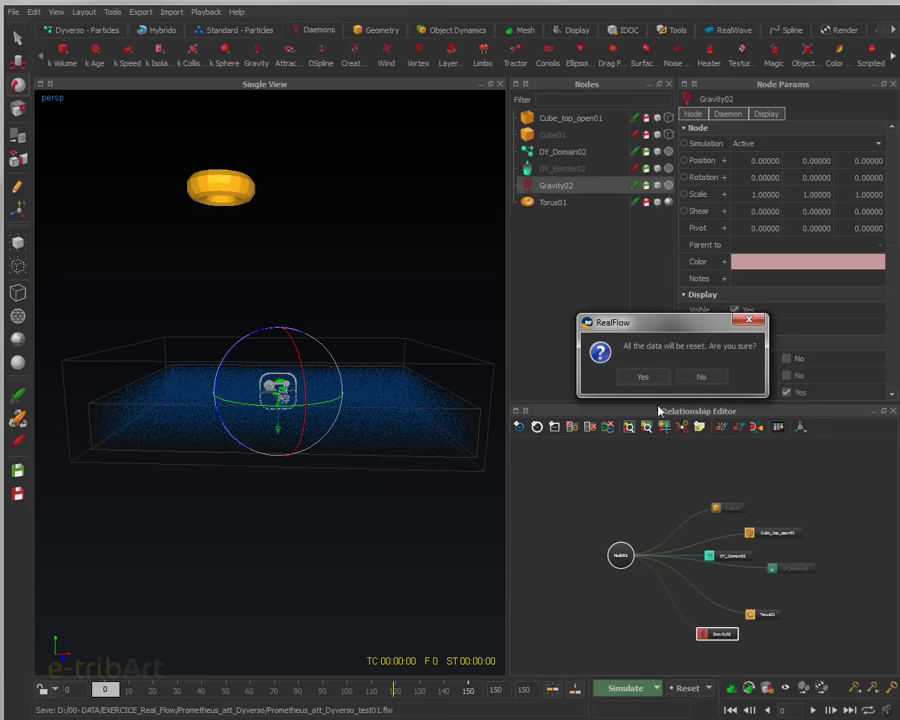
{"action": "left_click", "coordinate": [657, 381]}
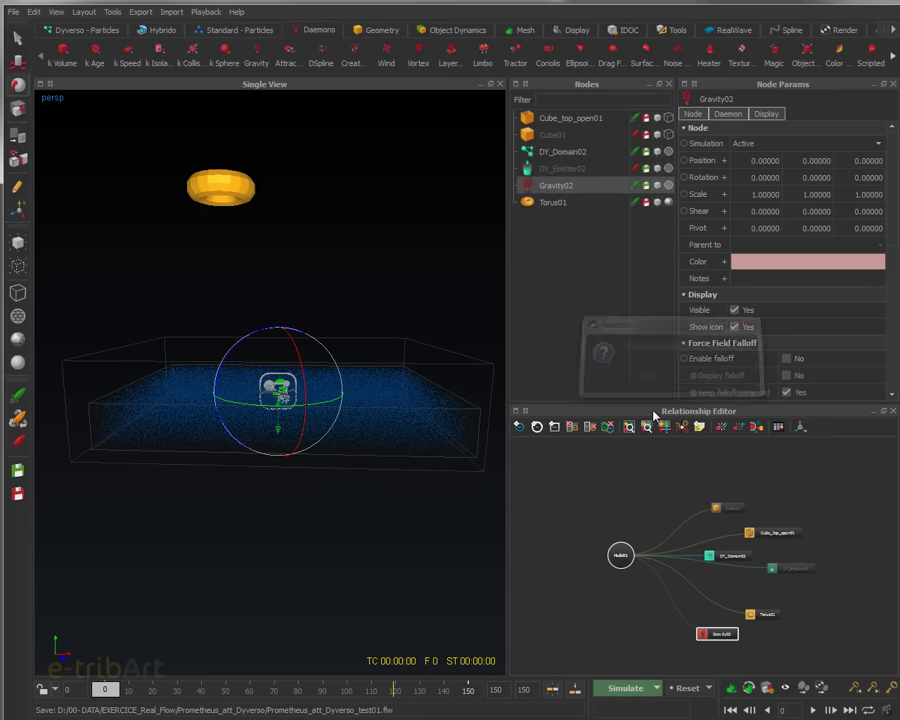
{"action": "left_click", "coordinate": [627, 688]}
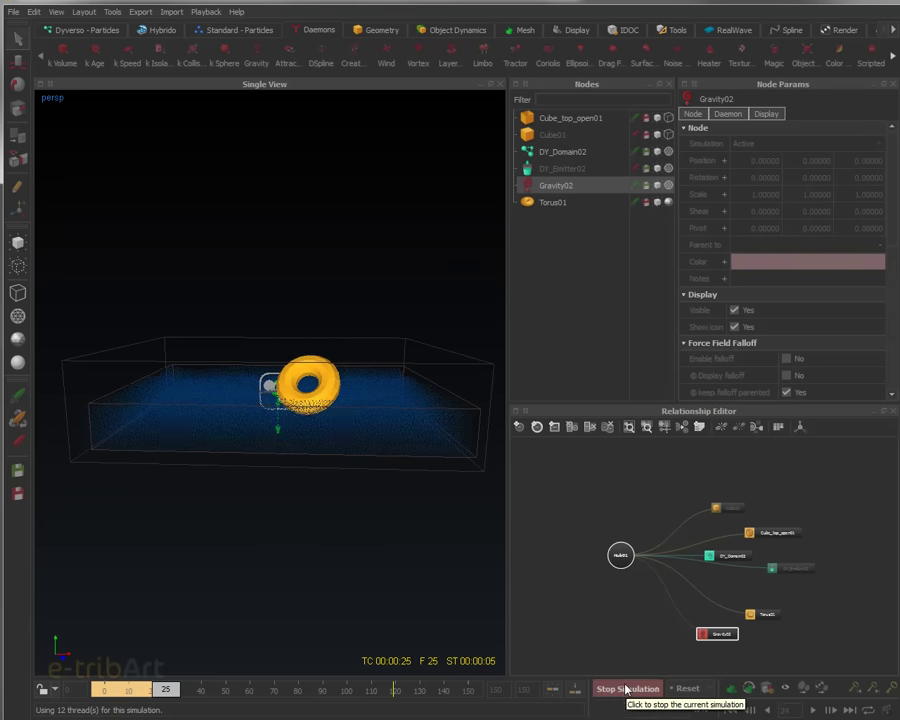
{"action": "left_click", "coordinate": [627, 688]}
At frame 20, lower Torus01 along the world Y axis to about -0.30 and keyframe its position.
{"action": "left_click_drag", "start_coordinate": [167, 689], "coordinate": [153, 693]}
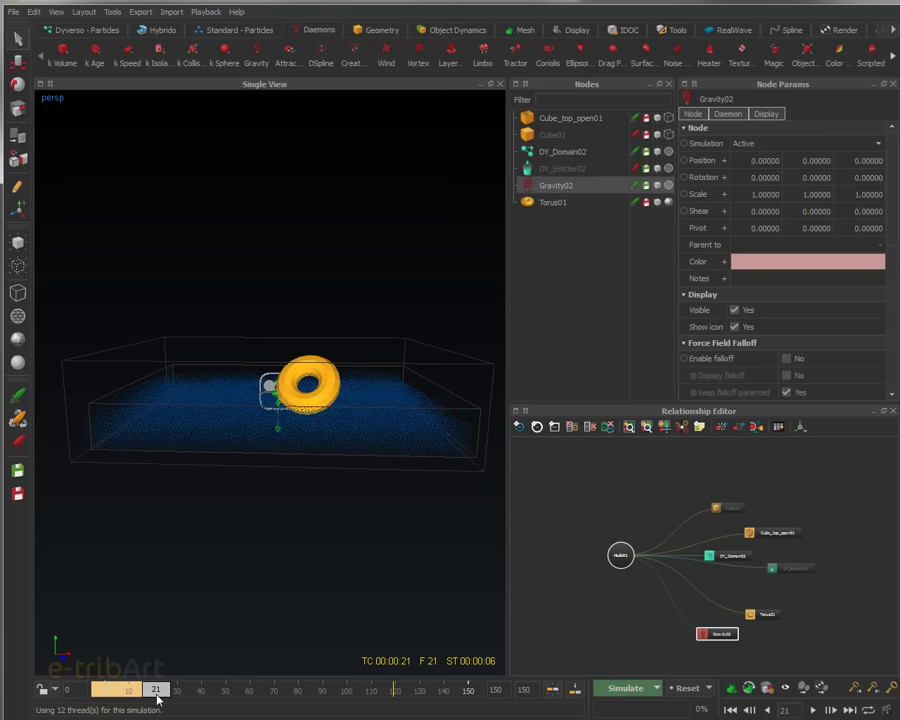
{"action": "left_click_drag", "start_coordinate": [157, 699], "coordinate": [156, 699]}
{"action": "left_click", "coordinate": [551, 203]}
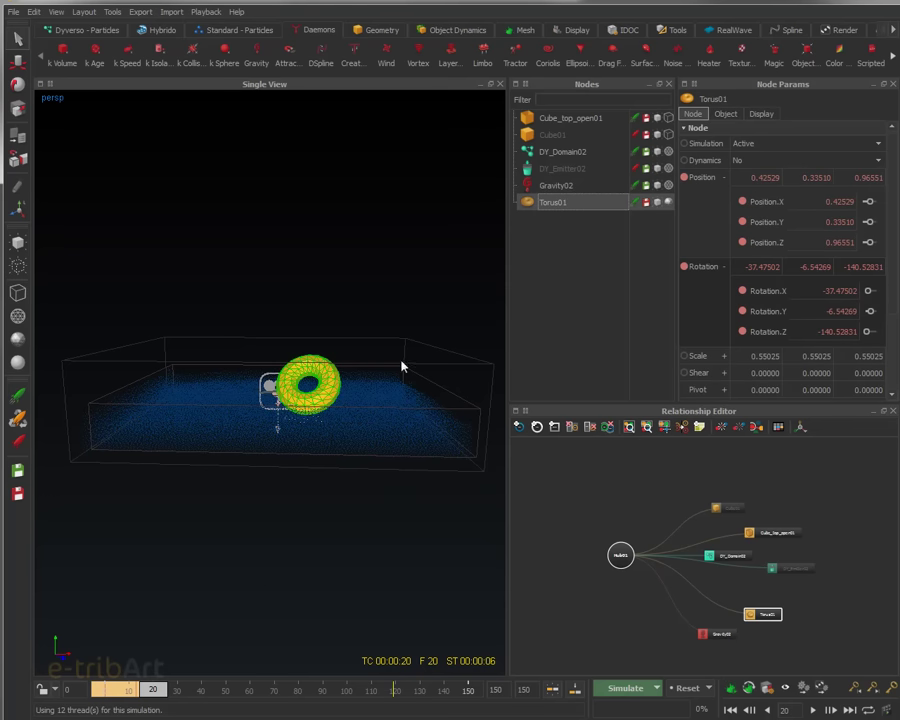
{"action": "left_click_drag", "start_coordinate": [370, 388], "coordinate": [372, 374], "text": "alt"}
{"action": "scroll", "coordinate": [368, 372], "scroll_direction": "up", "scroll_amount": 5}
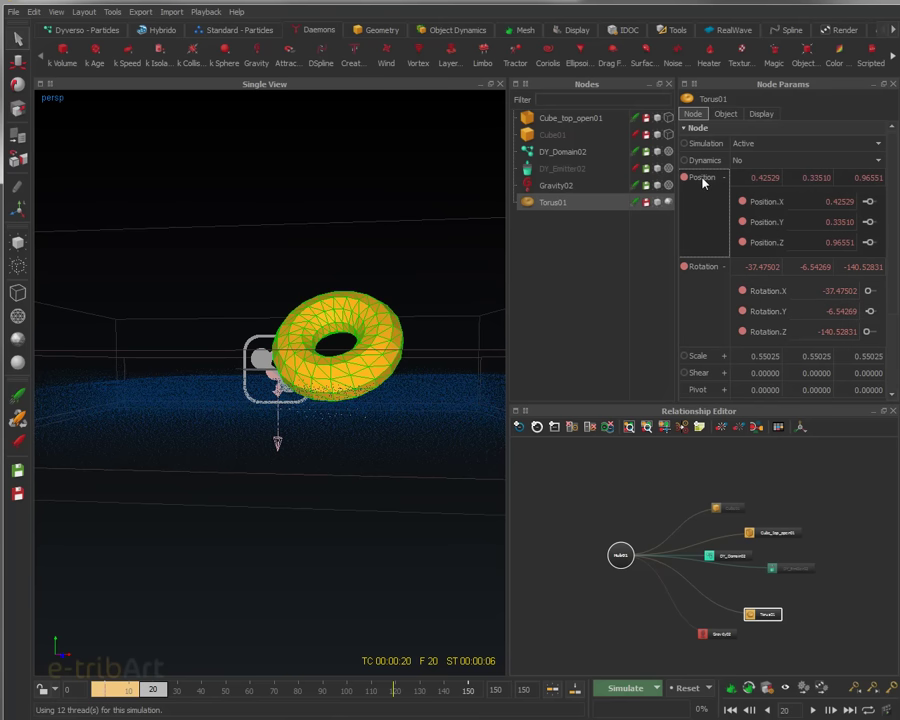
{"action": "key", "text": "w"}
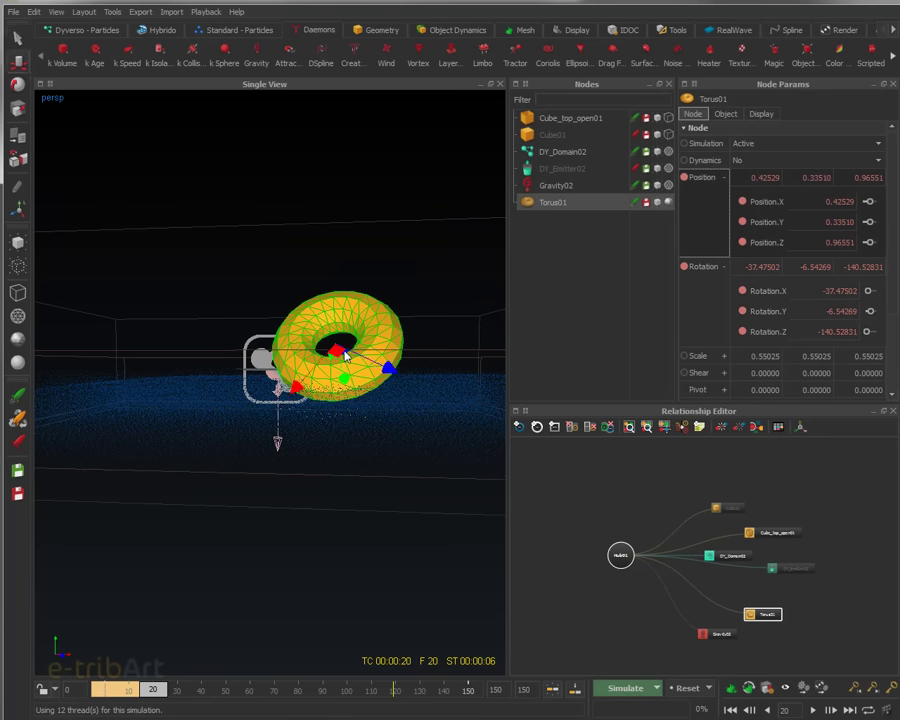
{"action": "left_click_drag", "start_coordinate": [339, 391], "coordinate": [292, 446], "text": "alt"}
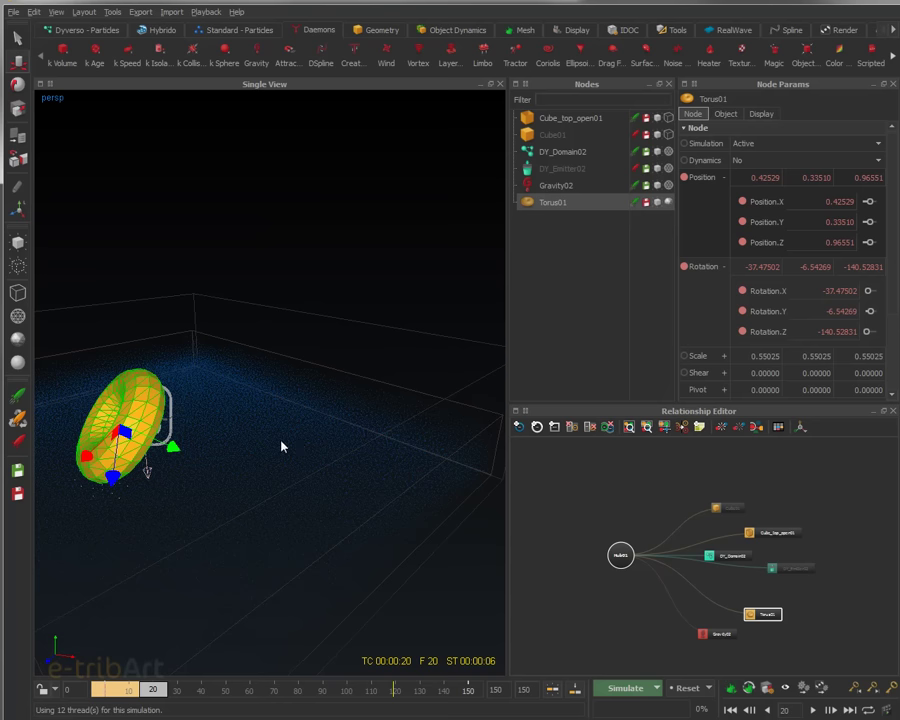
{"action": "left_click", "coordinate": [19, 212]}
{"action": "left_click_drag", "start_coordinate": [113, 361], "coordinate": [197, 423]}
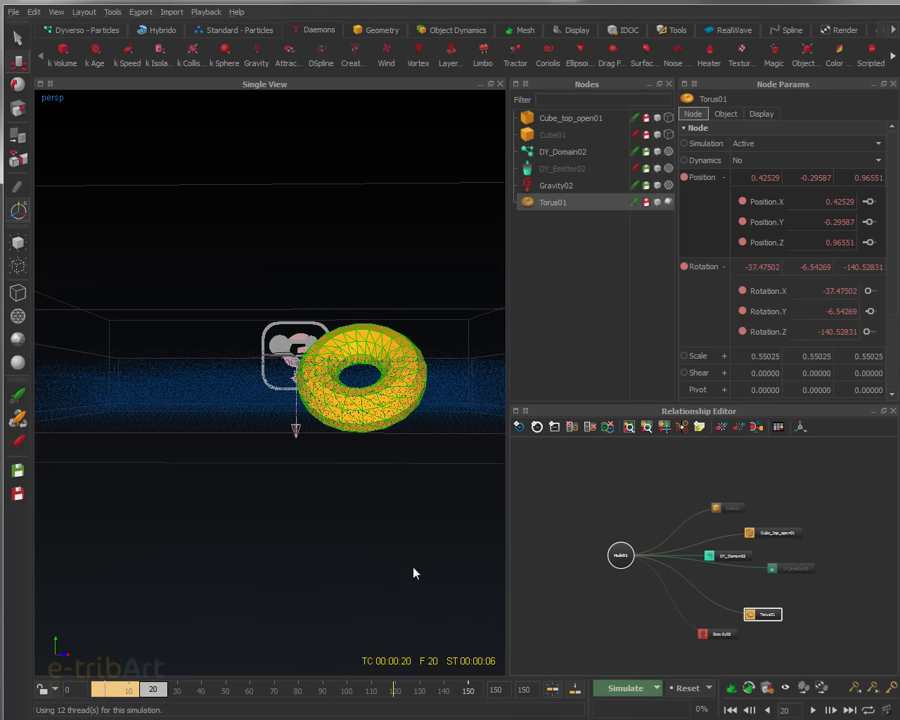
{"action": "left_click", "coordinate": [686, 180]}
Reset the scene and simulate again from frame 0, watching the lowered torus enter the fluid from a closer angle.
{"action": "left_click_drag", "start_coordinate": [153, 690], "coordinate": [192, 711]}
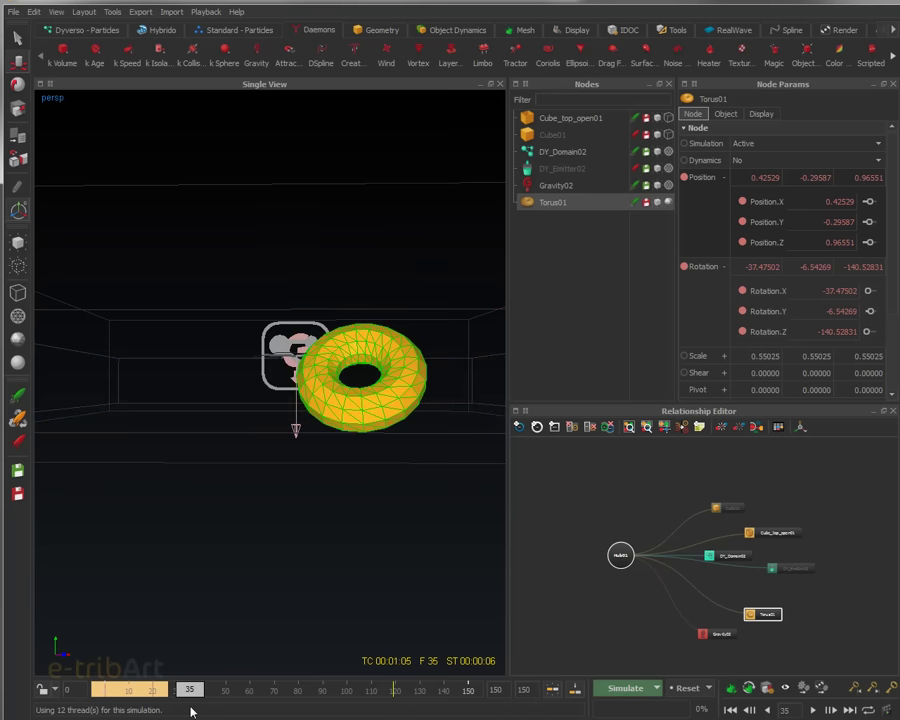
{"action": "left_click", "coordinate": [686, 689]}
{"action": "left_click", "coordinate": [643, 377]}
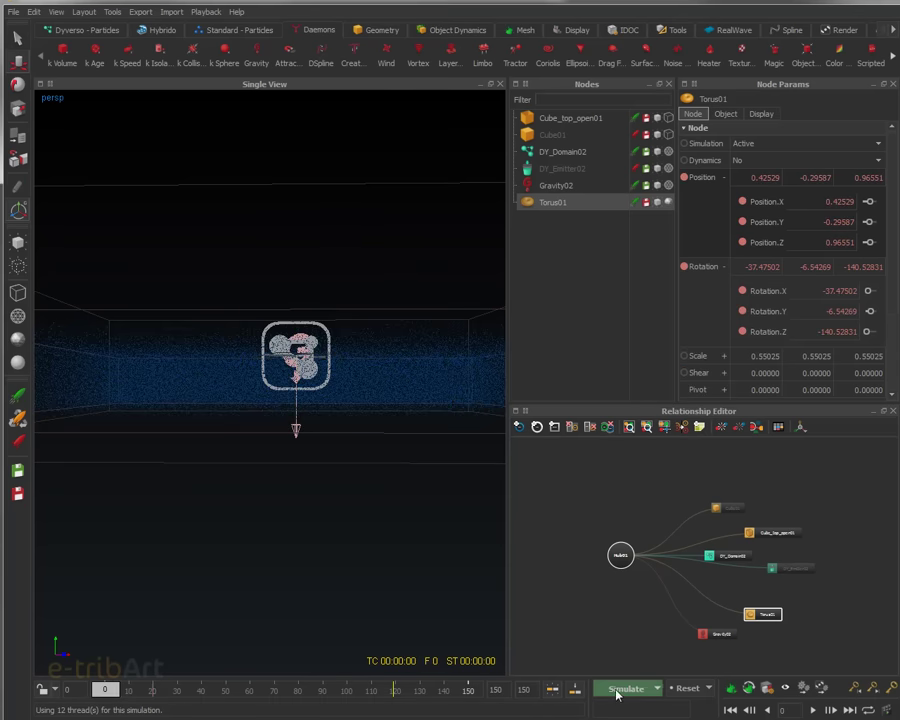
{"action": "left_click", "coordinate": [622, 686]}
{"action": "left_click_drag", "start_coordinate": [308, 428], "coordinate": [294, 443], "text": "alt"}
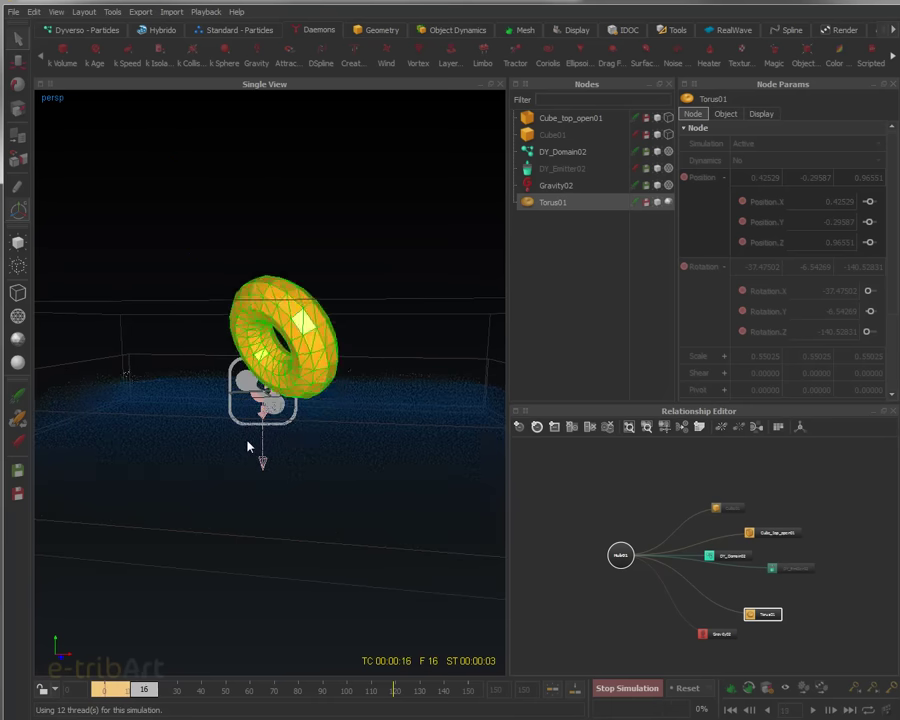
Continue the simulation in short runs to about frame 39, examining the torus splash from several angles.
{"action": "left_click", "coordinate": [610, 688]}
{"action": "left_click_drag", "start_coordinate": [280, 495], "coordinate": [228, 436], "text": "alt"}
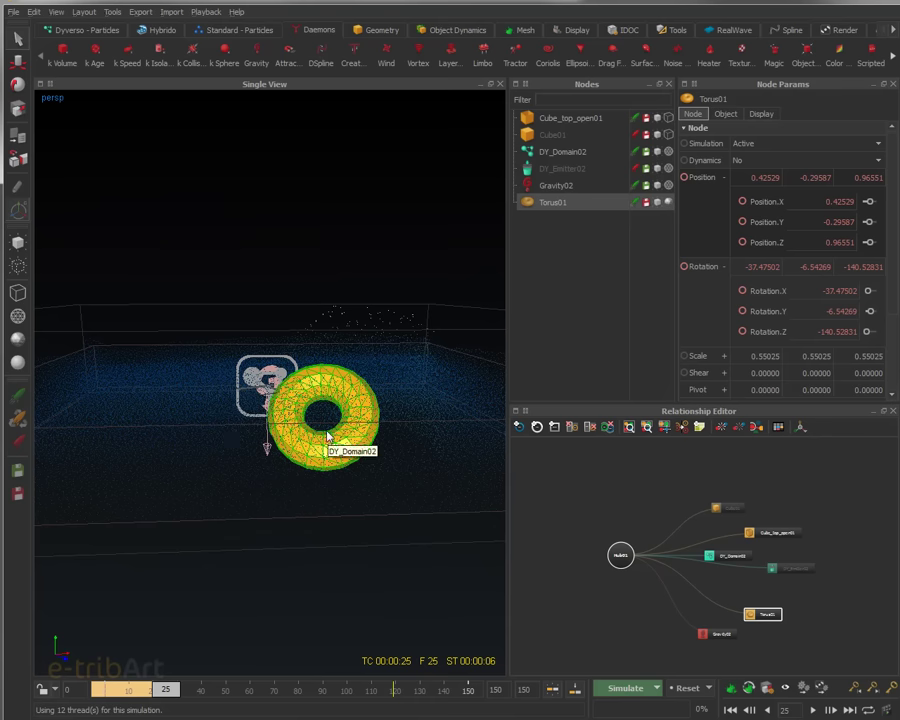
{"action": "left_click", "coordinate": [619, 688]}
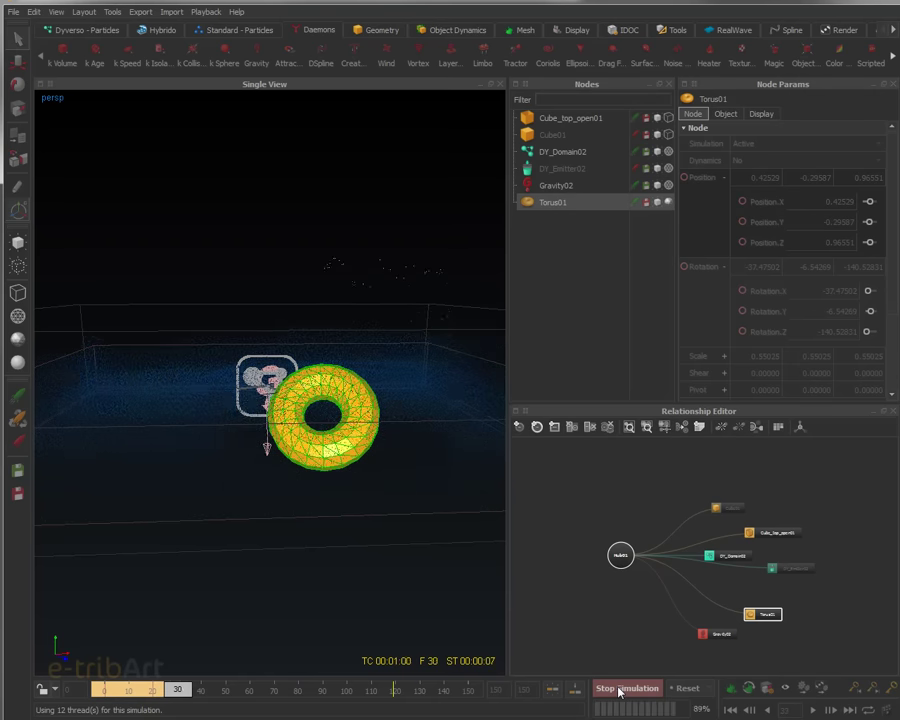
{"action": "left_click", "coordinate": [619, 689]}
{"action": "left_click_drag", "start_coordinate": [432, 380], "coordinate": [260, 360], "text": "alt"}
{"action": "left_click_drag", "start_coordinate": [174, 248], "coordinate": [277, 390], "text": "alt"}
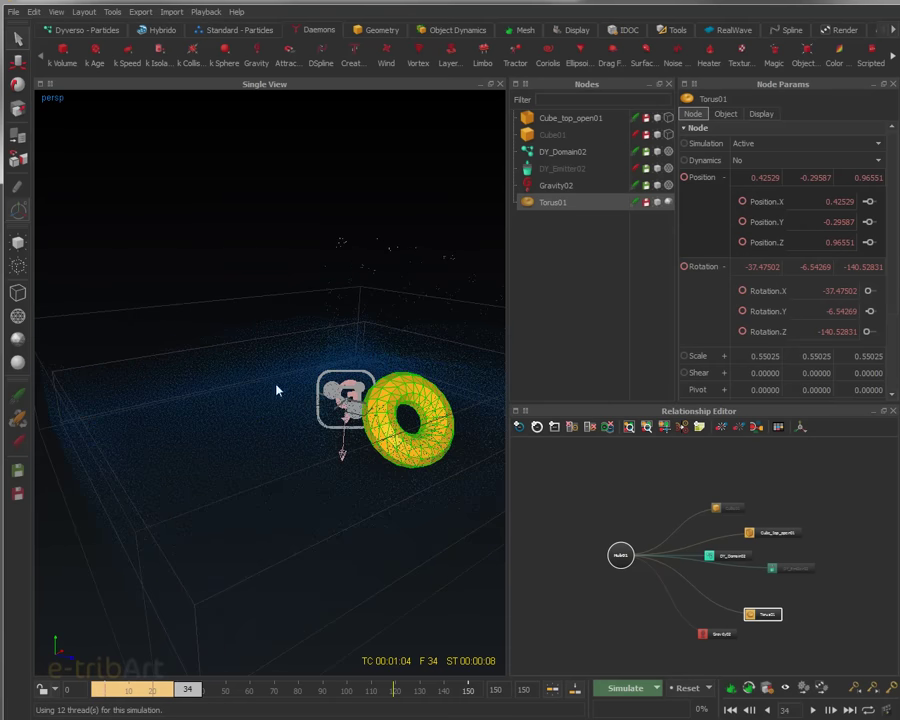
{"action": "left_click", "coordinate": [630, 686]}
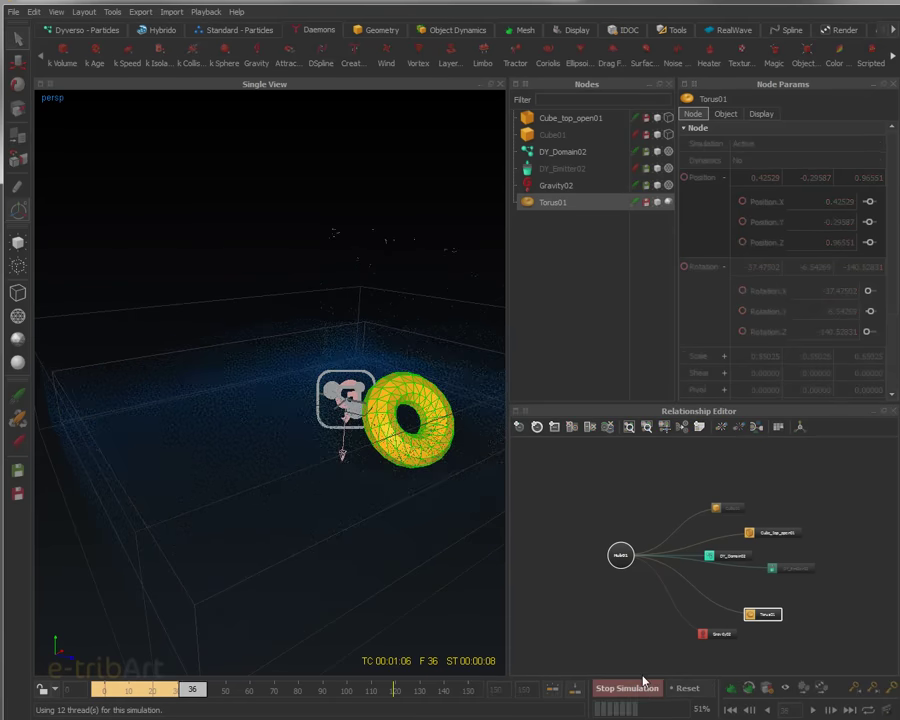
{"action": "left_click", "coordinate": [652, 690]}
Reset the simulation to frame 0 and save the scene with DY_Domain02 selected.
{"action": "left_click", "coordinate": [686, 688]}
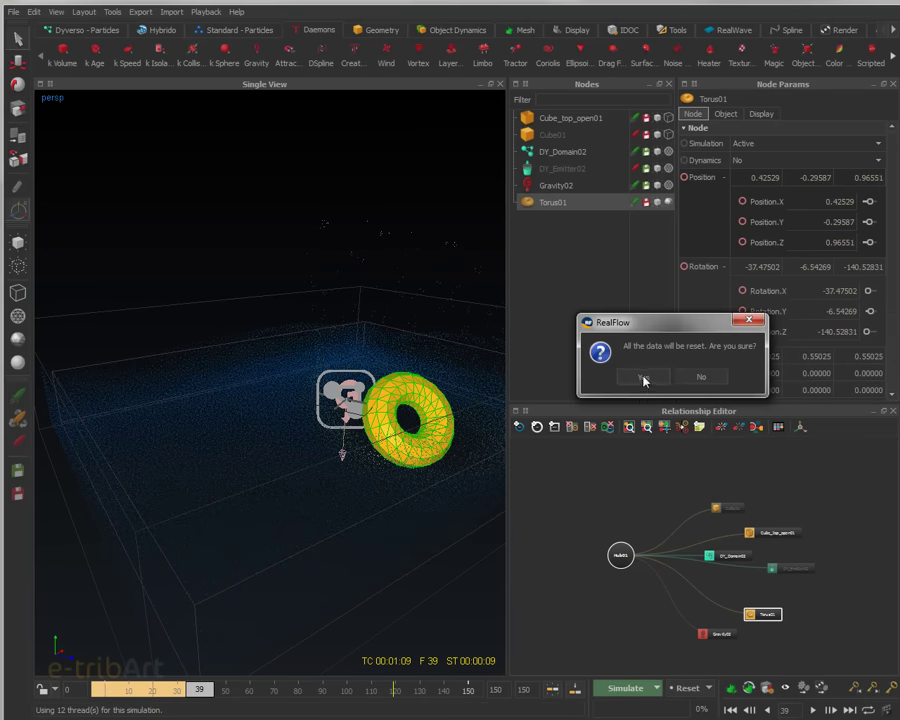
{"action": "left_click", "coordinate": [644, 378]}
{"action": "left_click", "coordinate": [552, 170]}
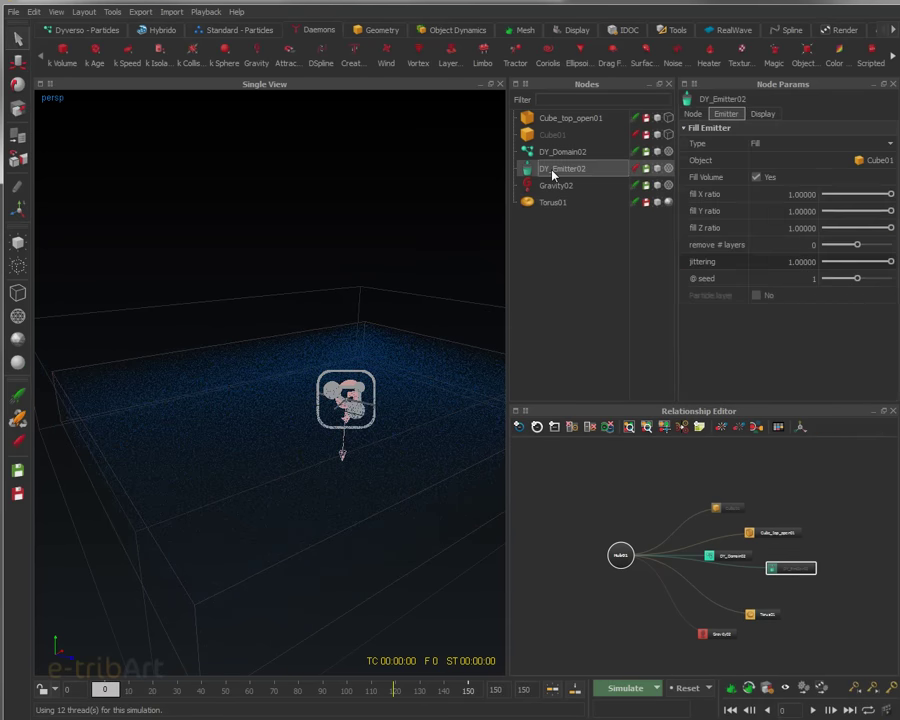
{"action": "left_click", "coordinate": [579, 155]}
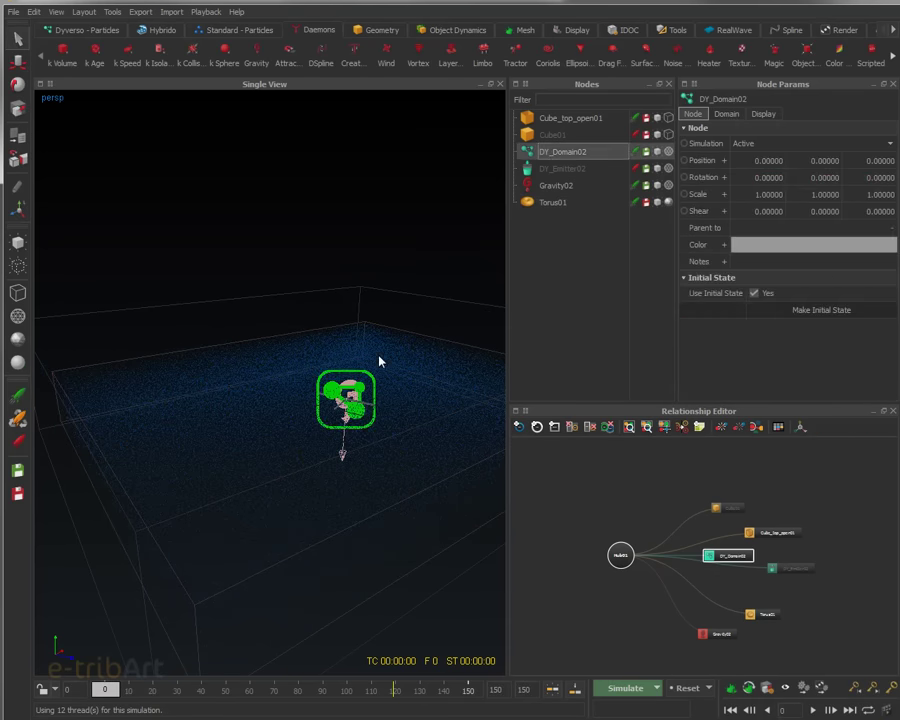
{"action": "left_click_drag", "start_coordinate": [392, 355], "coordinate": [330, 355], "text": "alt"}
{"action": "key", "text": "ctrl+s"}
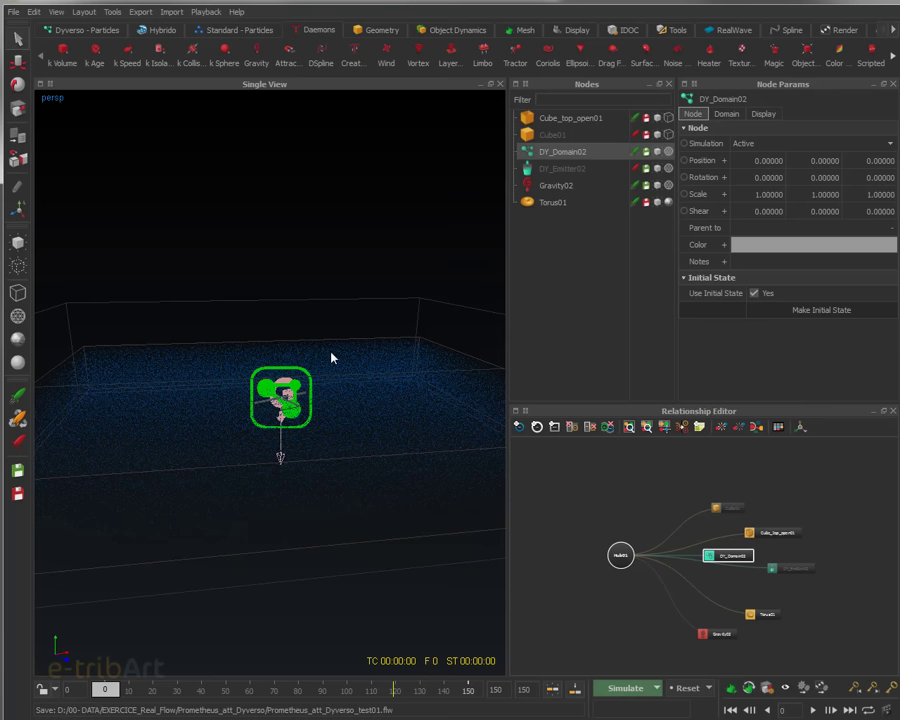
Add a Noise Field daemon to the scene and collapse its Force Field Falloff settings.
{"action": "left_click", "coordinate": [676, 50]}
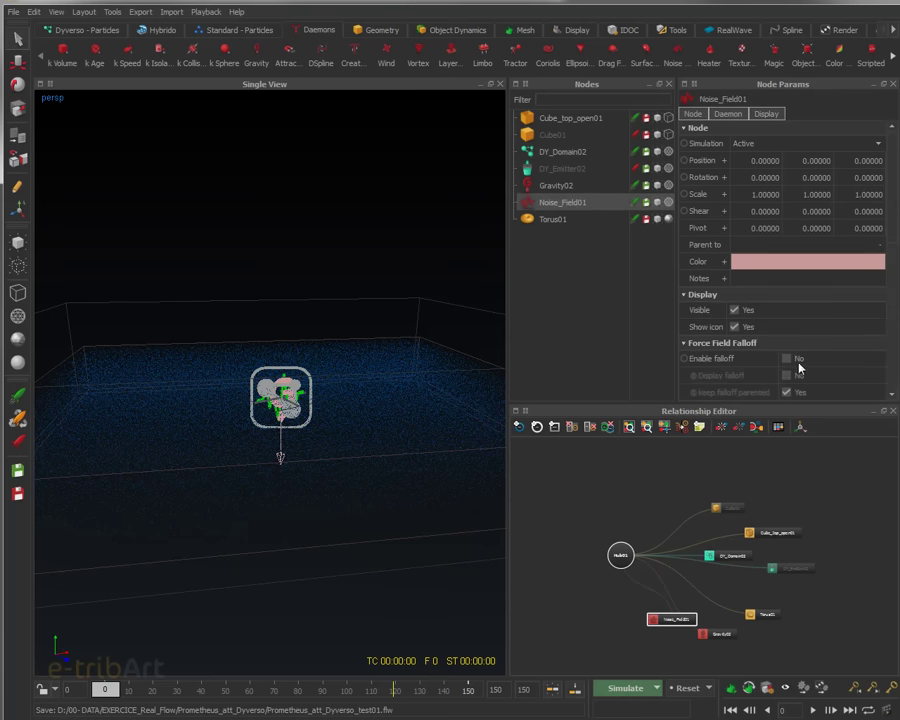
{"action": "left_click_drag", "start_coordinate": [894, 223], "coordinate": [884, 305]}
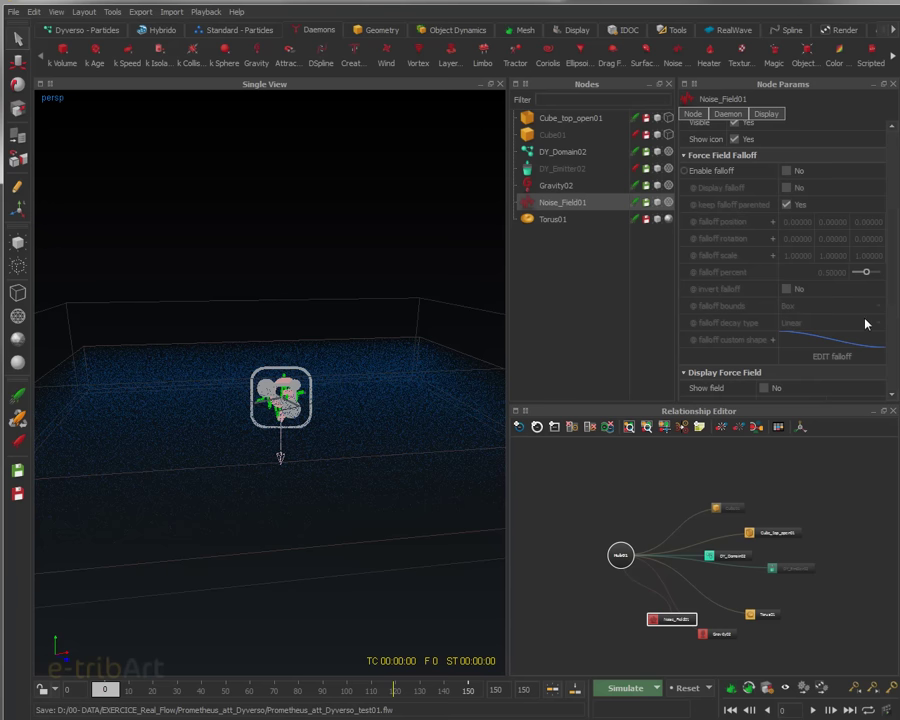
{"action": "mouse_move", "coordinate": [896, 297]}
{"action": "left_mouse_down"}
{"action": "mouse_move", "coordinate": [896, 307]}
{"action": "mouse_move", "coordinate": [896, 285]}
{"action": "left_mouse_up"}
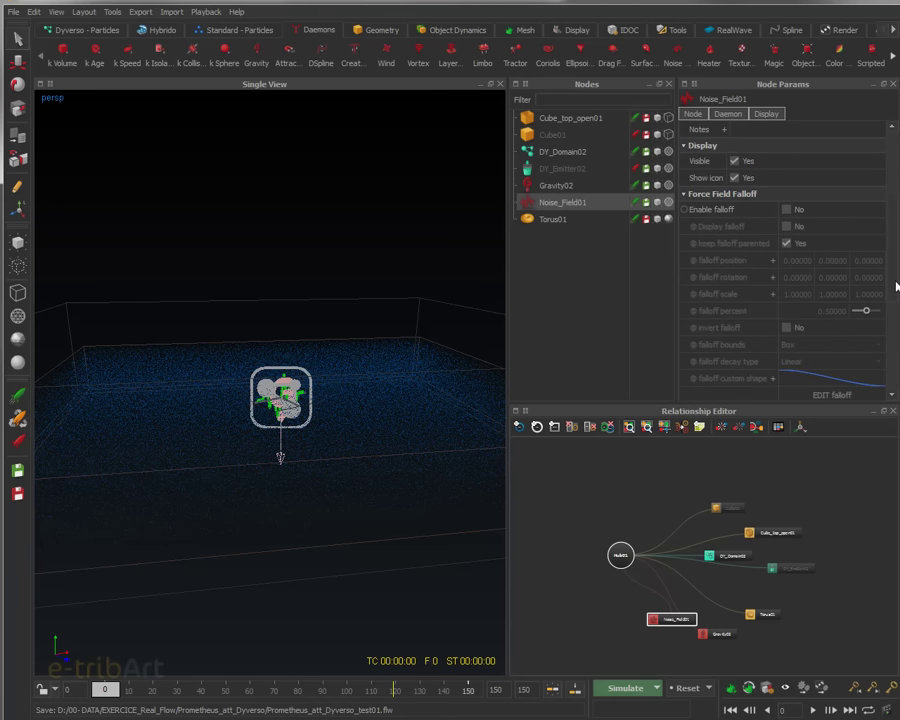
{"action": "left_click", "coordinate": [685, 196]}
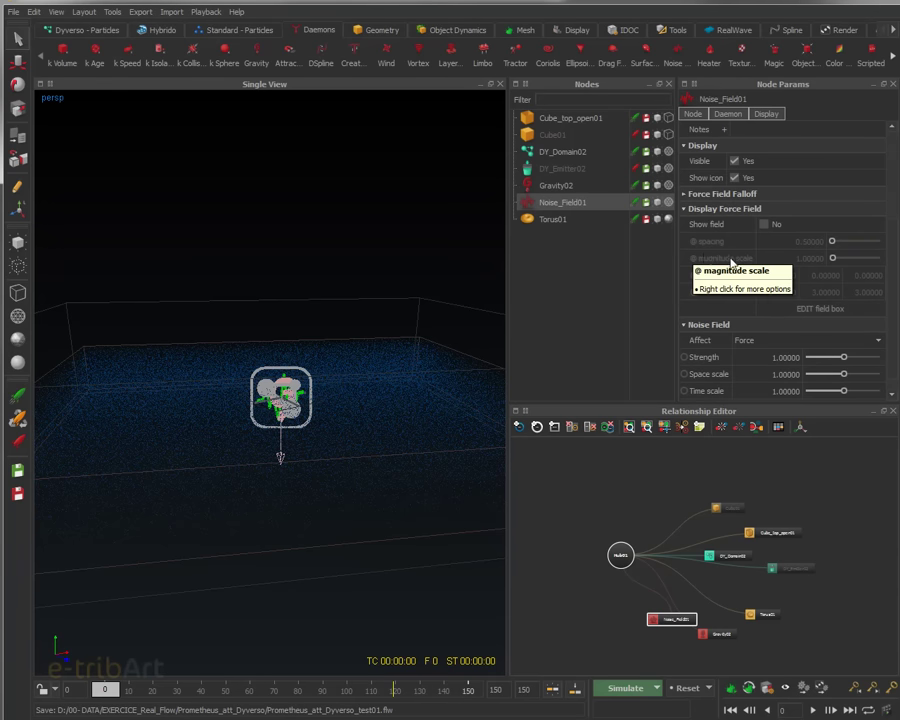
{"action": "left_click", "coordinate": [685, 195]}
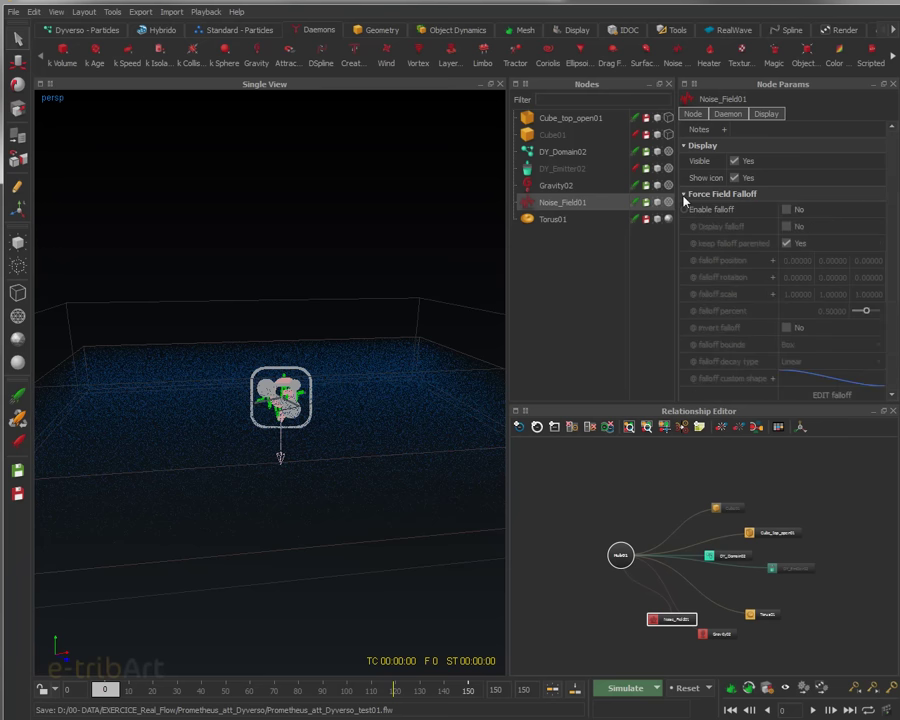
{"action": "left_click", "coordinate": [685, 196]}
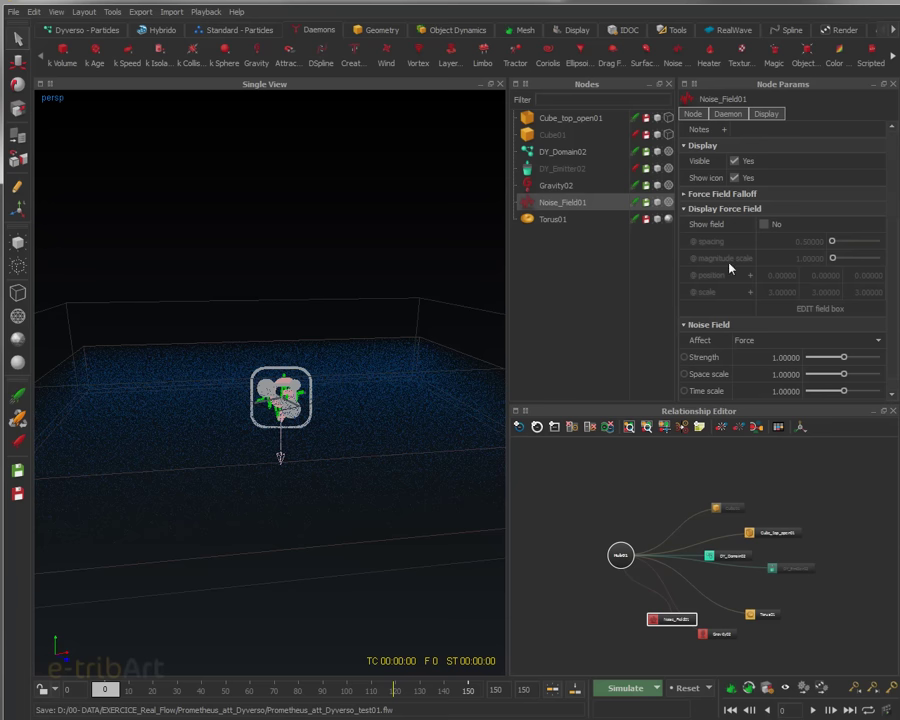
{"action": "scroll", "coordinate": [889, 270], "scroll_direction": "down", "scroll_amount": 1}
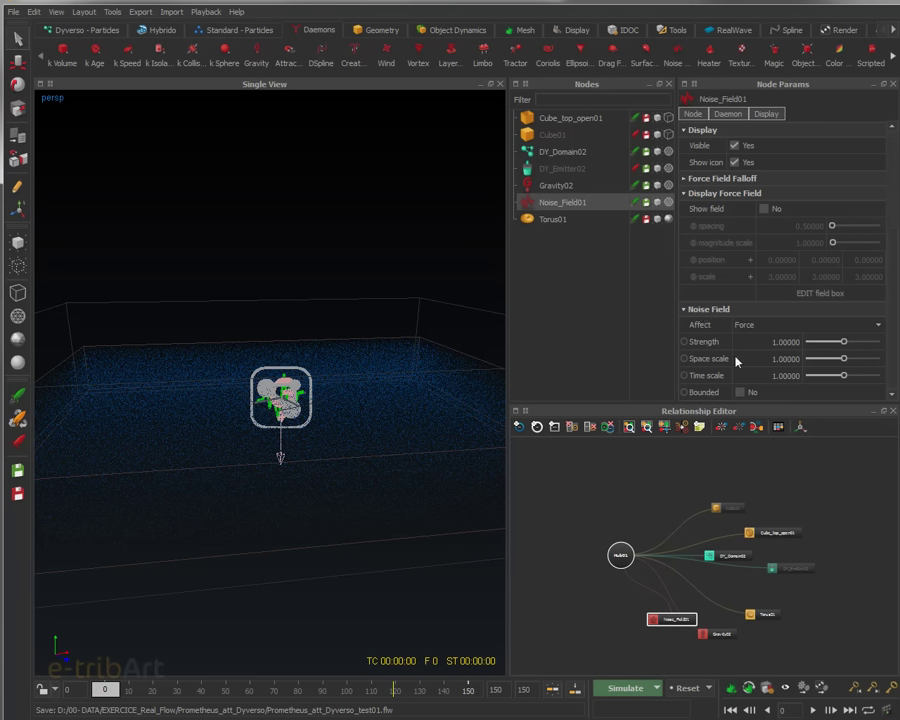
Set the noise field's strength to 10 and its space scale to 0.3.
{"action": "double_click", "coordinate": [758, 343]}
{"action": "type", "text": "10"}
{"action": "key", "text": "Return"}
{"action": "key", "text": "Tab"}
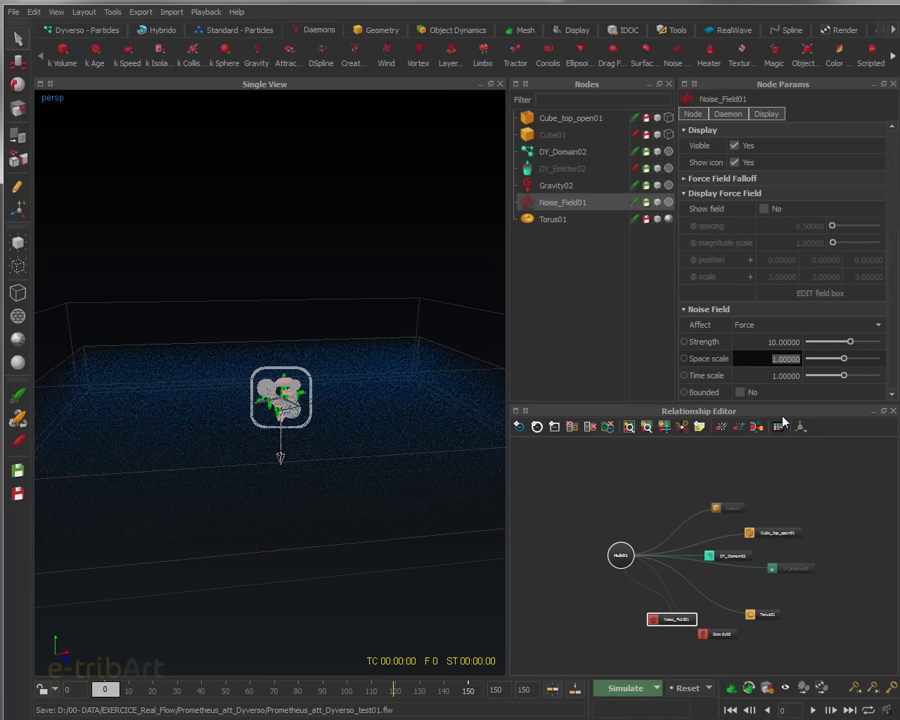
{"action": "type", "text": "0.3"}
{"action": "key", "text": "Return"}
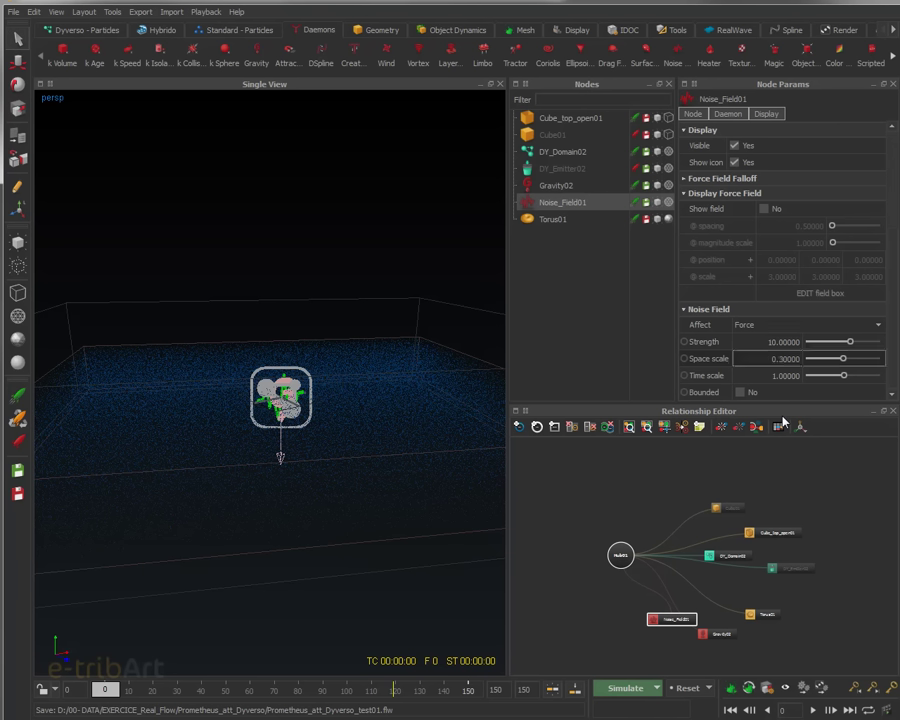
Simulate from frame 0 to about frame 12 to check the noise field's effect on the fluid.
{"action": "left_click_drag", "start_coordinate": [430, 488], "coordinate": [380, 488], "text": "alt"}
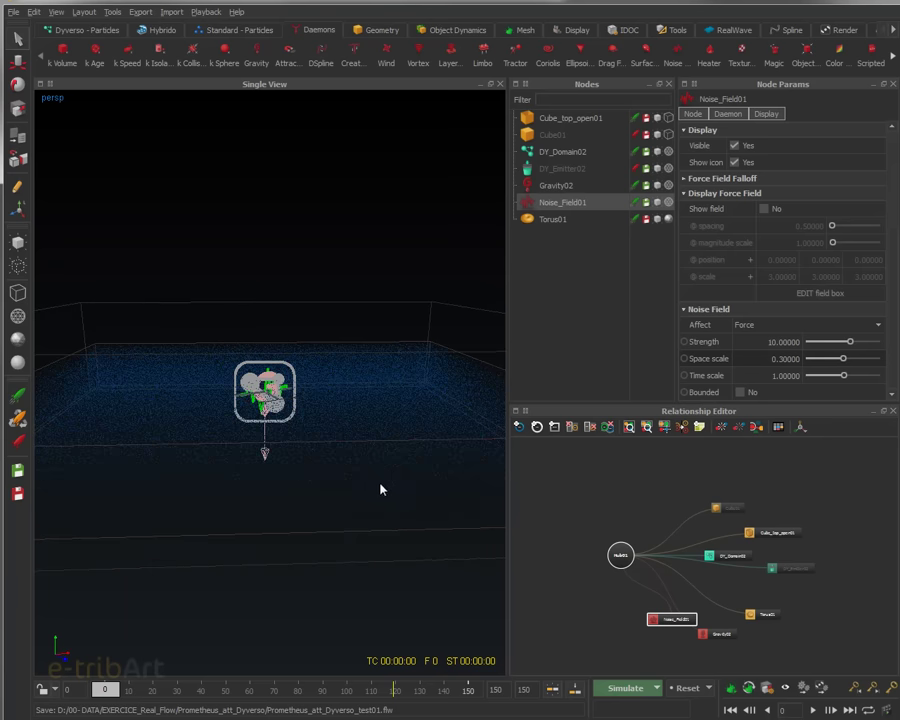
{"action": "left_click", "coordinate": [627, 688]}
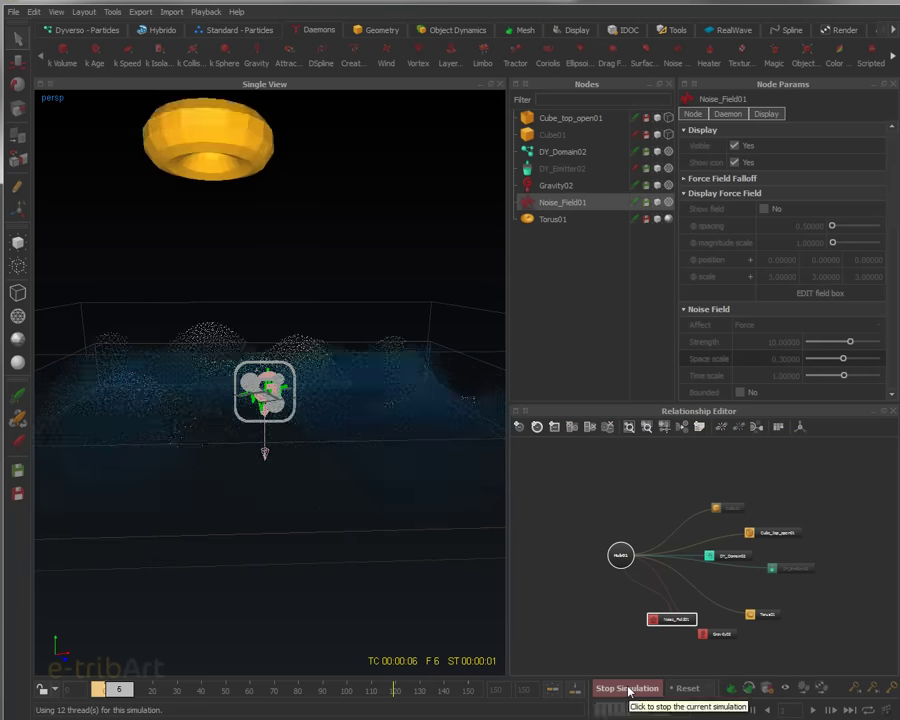
{"action": "left_click", "coordinate": [627, 688]}
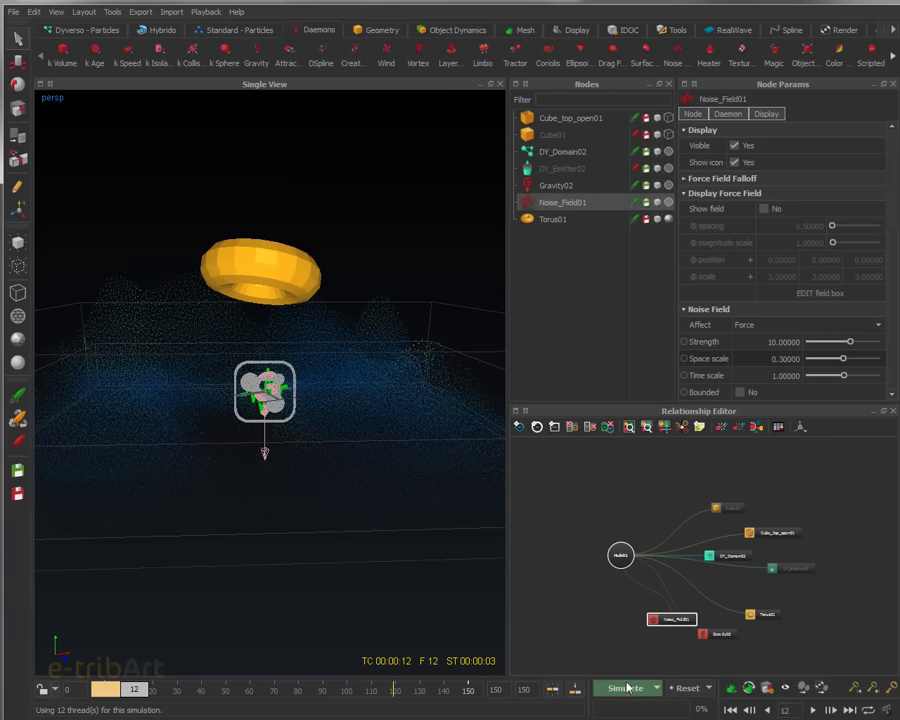
Set the noise field's strength to 3 and reset the simulation.
{"action": "double_click", "coordinate": [777, 345]}
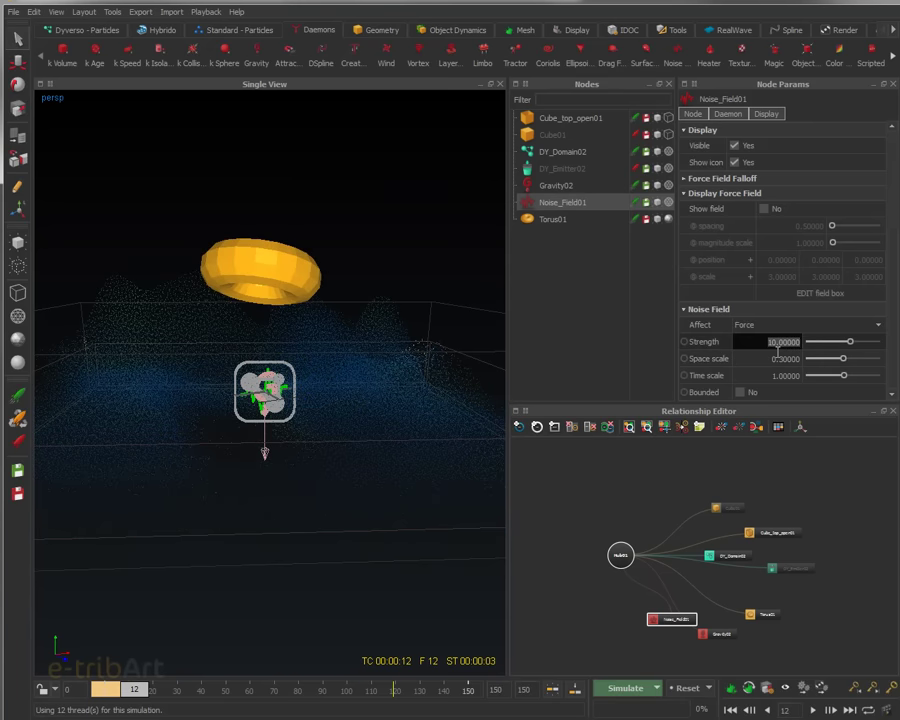
{"action": "type", "text": "3"}
{"action": "key", "text": "Return"}
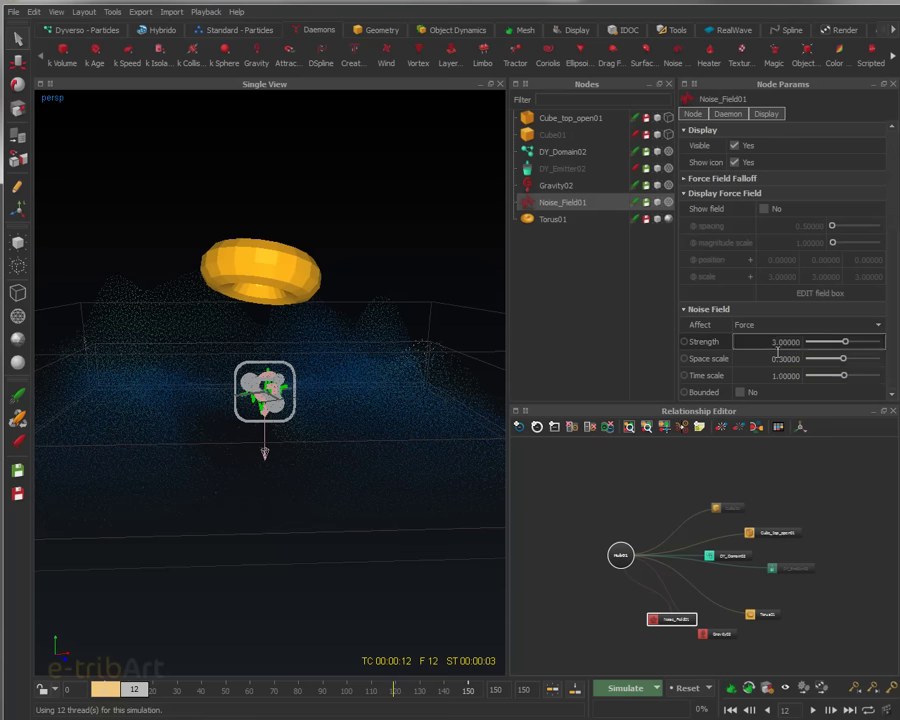
{"action": "left_click", "coordinate": [688, 688]}
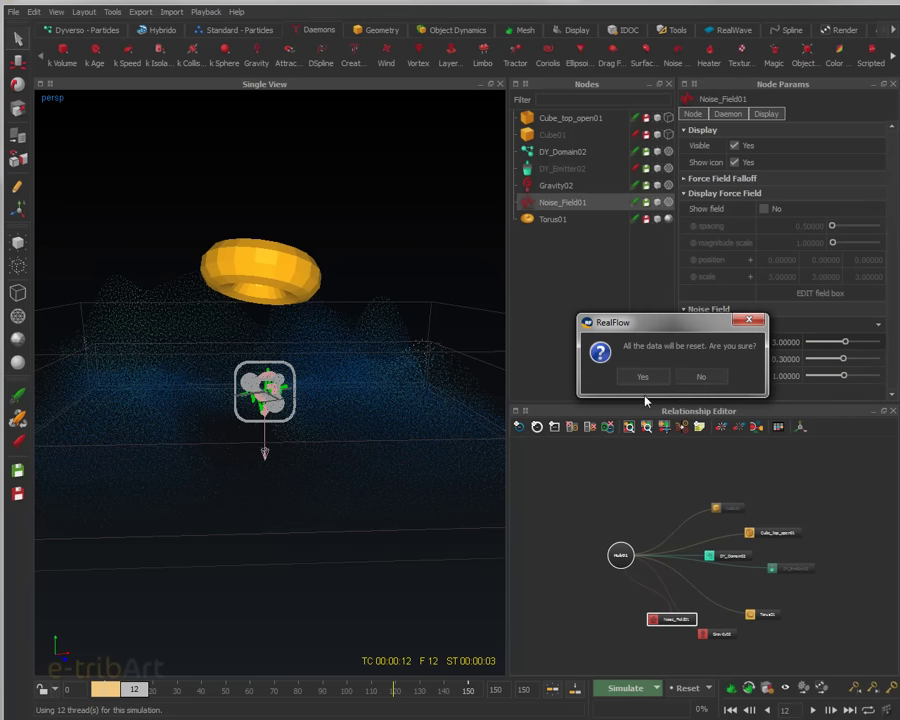
{"action": "left_click", "coordinate": [641, 376]}
Simulate the fluid with the weaker noise to about frame 37, pausing near frame 24 to view it from a higher angle.
{"action": "left_click", "coordinate": [628, 690]}
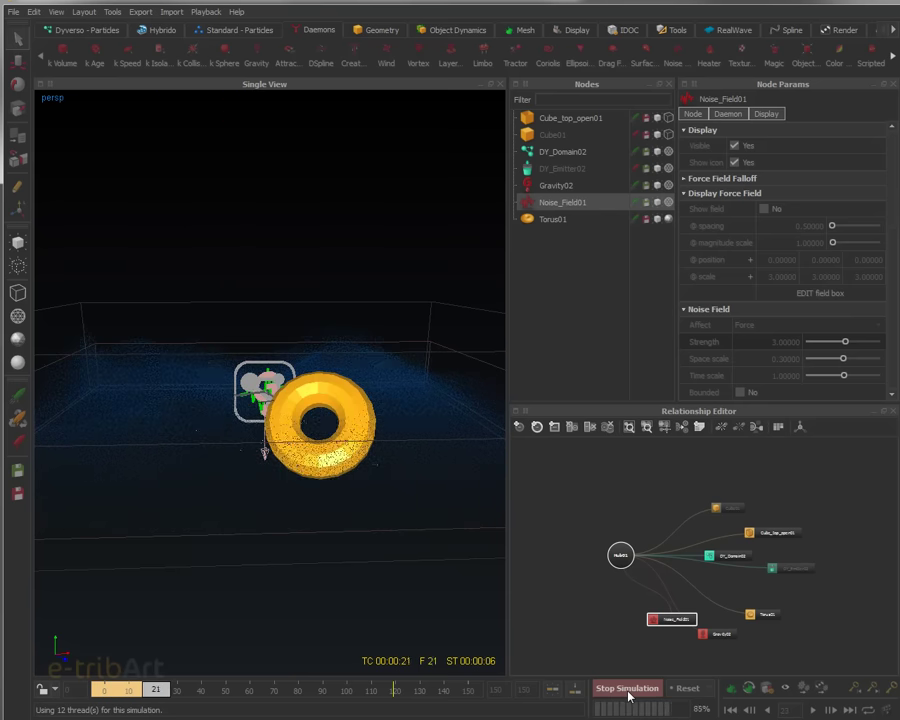
{"action": "left_click", "coordinate": [628, 690]}
{"action": "left_click_drag", "start_coordinate": [340, 430], "coordinate": [367, 438], "text": "alt"}
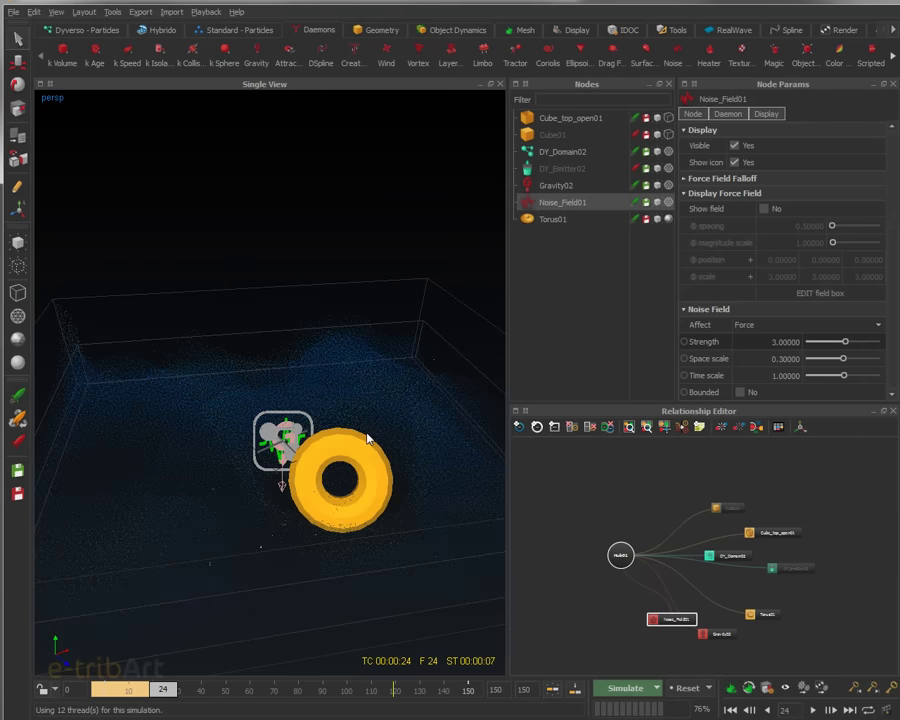
{"action": "left_click", "coordinate": [645, 688]}
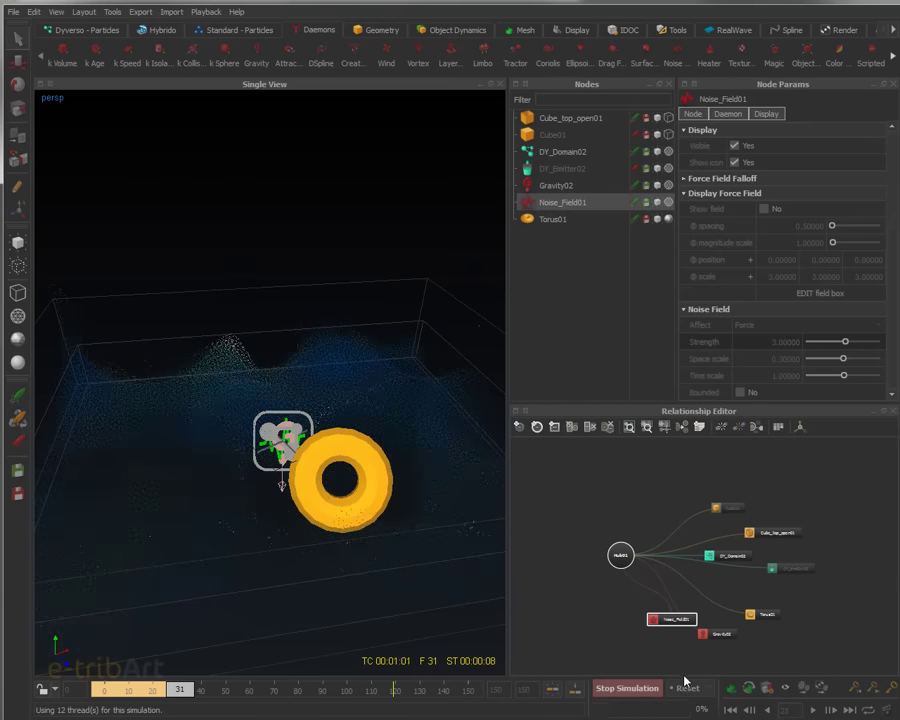
{"action": "left_click", "coordinate": [628, 688]}
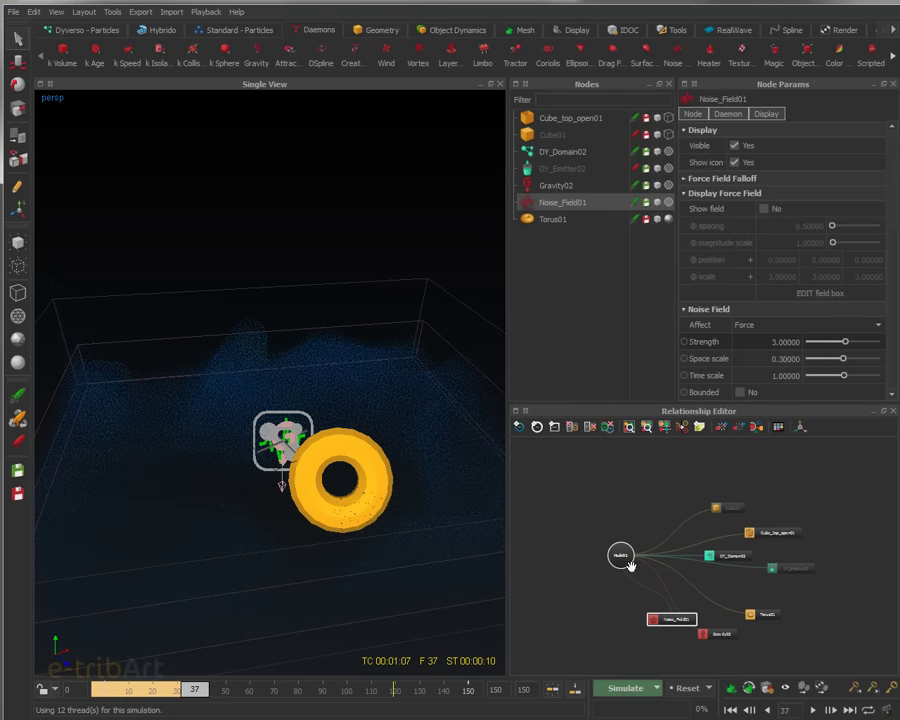
Reset the simulation with the noise field in place and save the scene.
{"action": "left_click", "coordinate": [690, 690]}
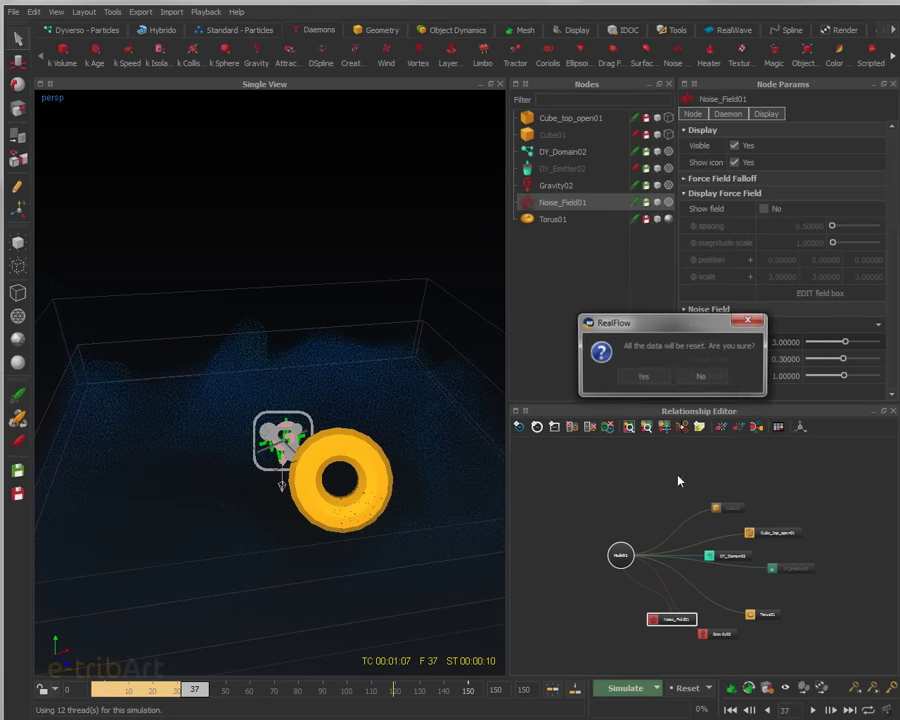
{"action": "left_click", "coordinate": [640, 376]}
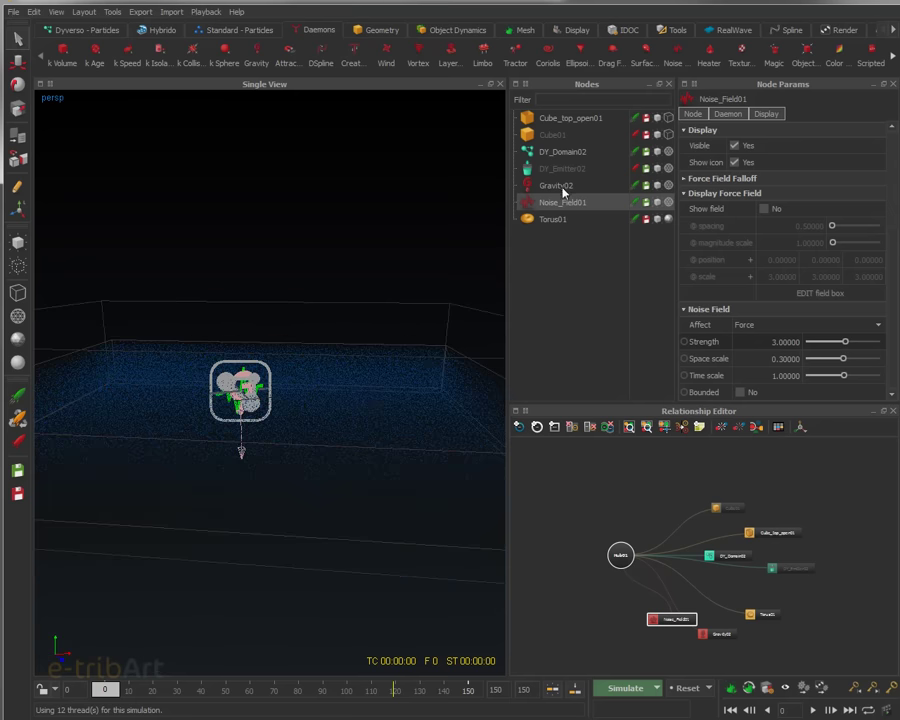
{"action": "left_click", "coordinate": [563, 156]}
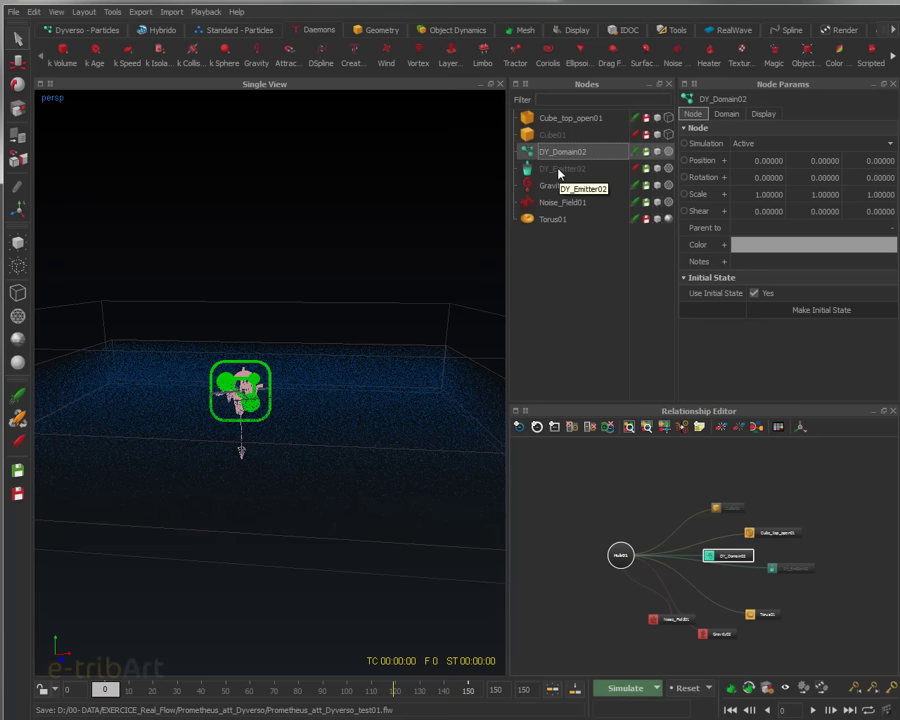
Turn off Reset To Initial State and make DY_Emitter02 active again.
{"action": "left_click", "coordinate": [559, 170]}
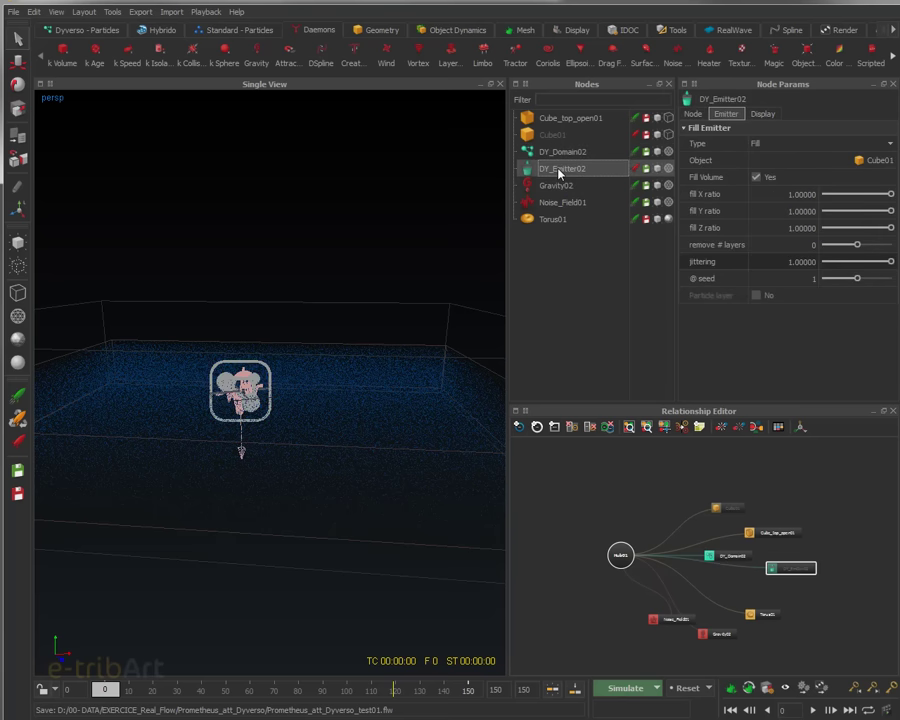
{"action": "left_click", "coordinate": [685, 688]}
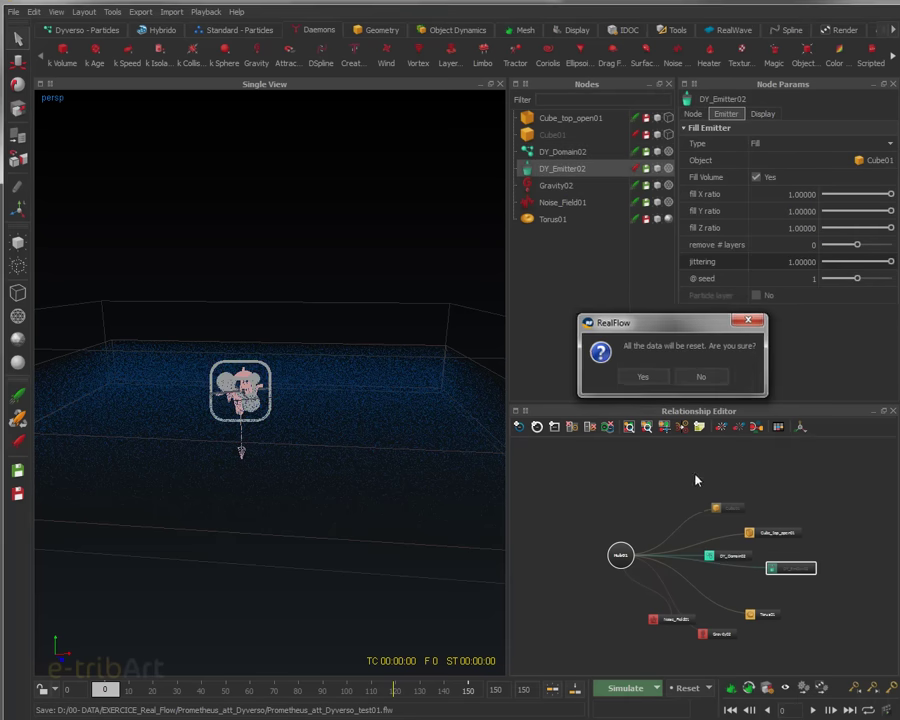
{"action": "left_click", "coordinate": [701, 376]}
{"action": "left_click", "coordinate": [711, 689]}
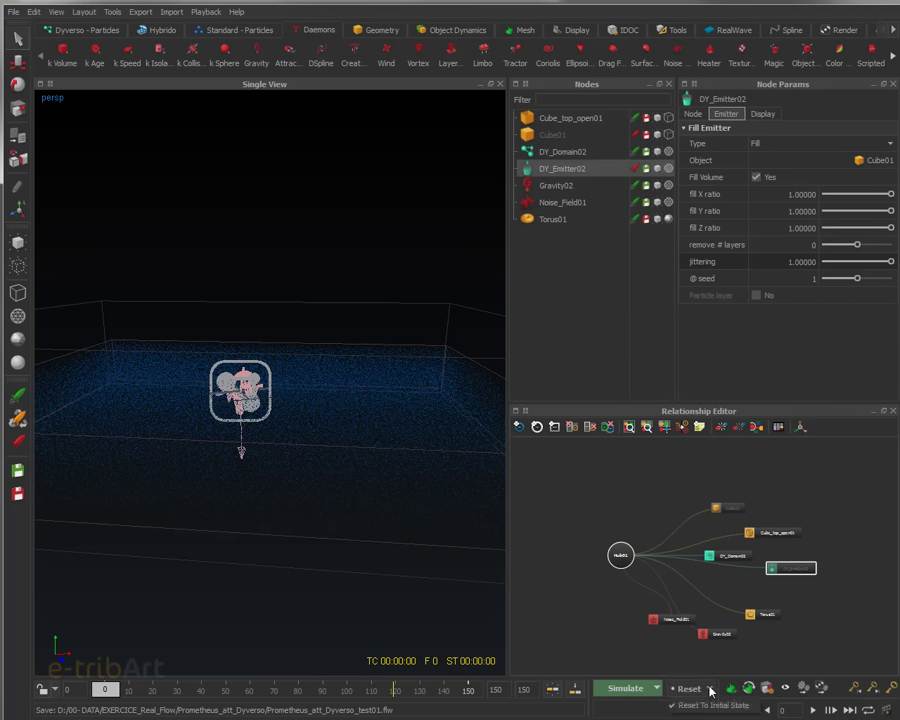
{"action": "left_click", "coordinate": [713, 705]}
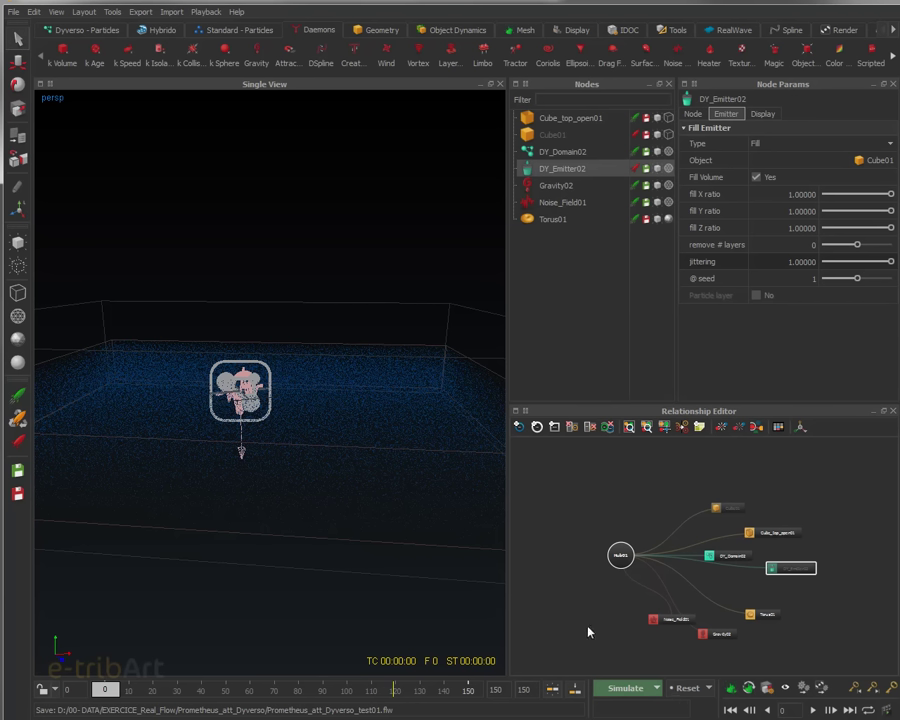
{"action": "left_click", "coordinate": [600, 168]}
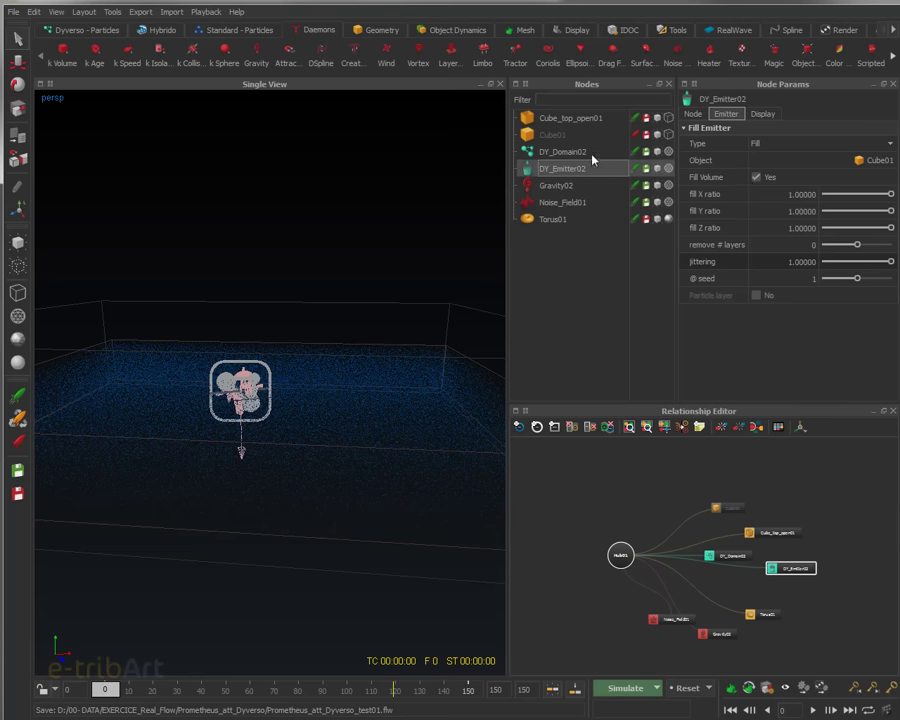
Set DY_Domain02's particle resolution to 5.
{"action": "key", "text": "Up"}
{"action": "left_click", "coordinate": [727, 114]}
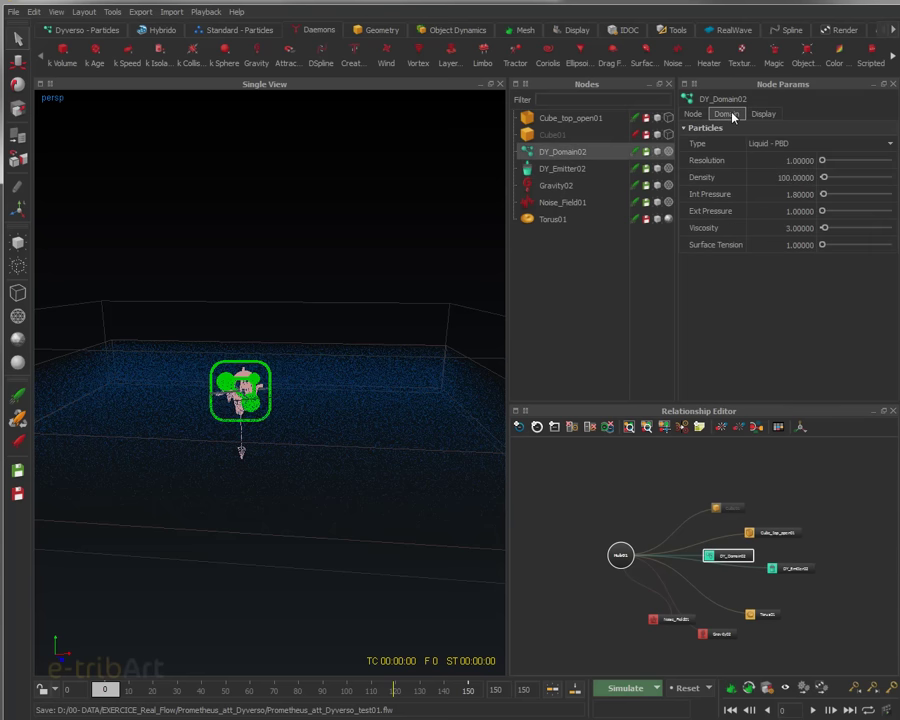
{"action": "double_click", "coordinate": [802, 163]}
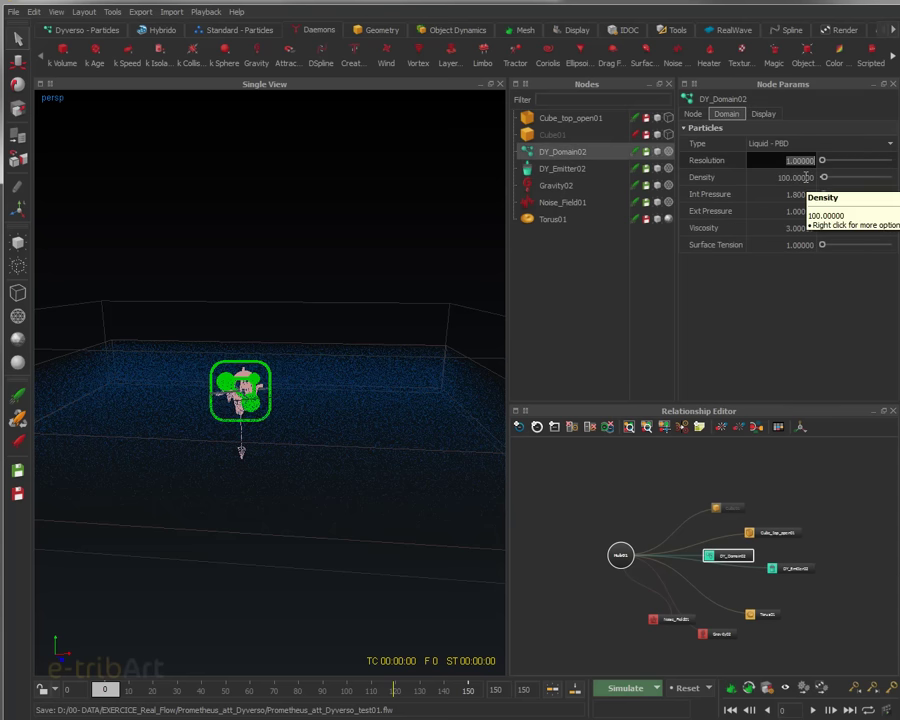
{"action": "type", "text": "5"}
{"action": "key", "text": "Return"}
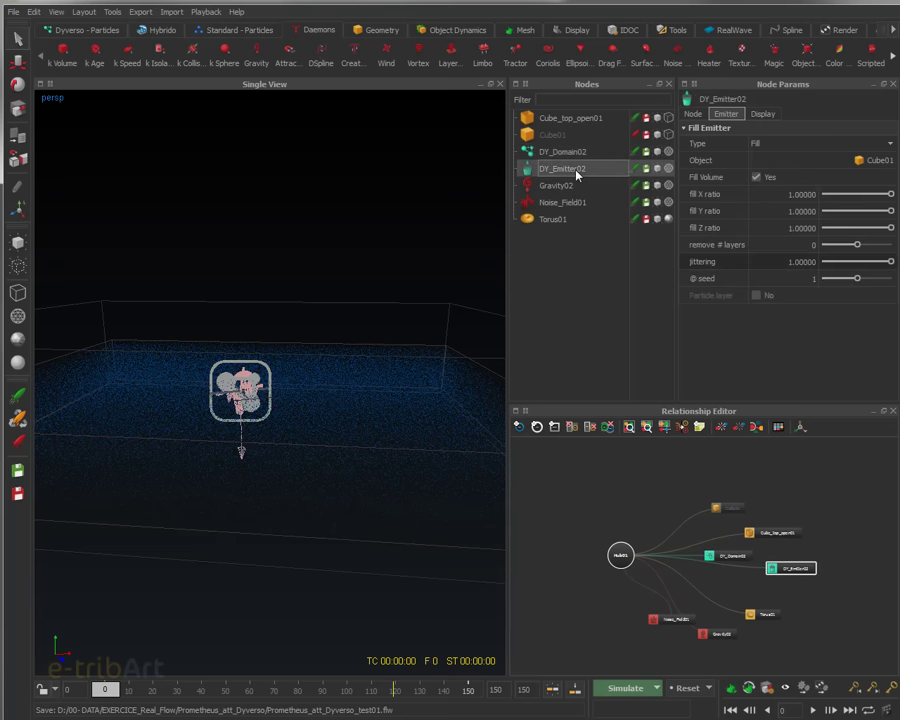
Refill the volume at the new resolution by switching DY_Emitter02's Fill Volume off and on, and deactivate the emitter.
{"action": "left_click", "coordinate": [757, 177]}
{"action": "left_click", "coordinate": [757, 177]}
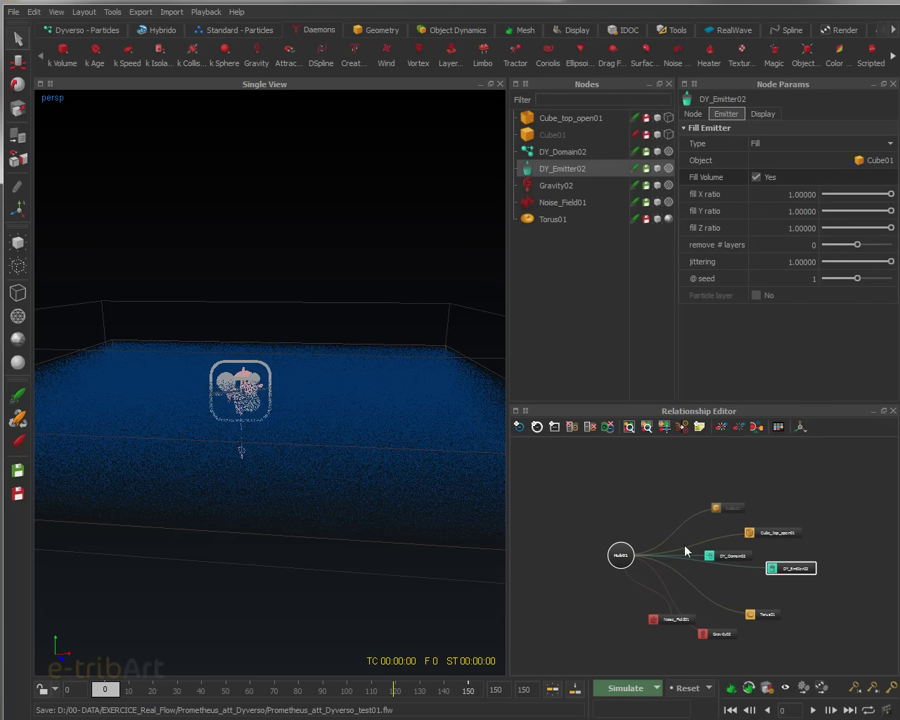
{"action": "left_click", "coordinate": [634, 169]}
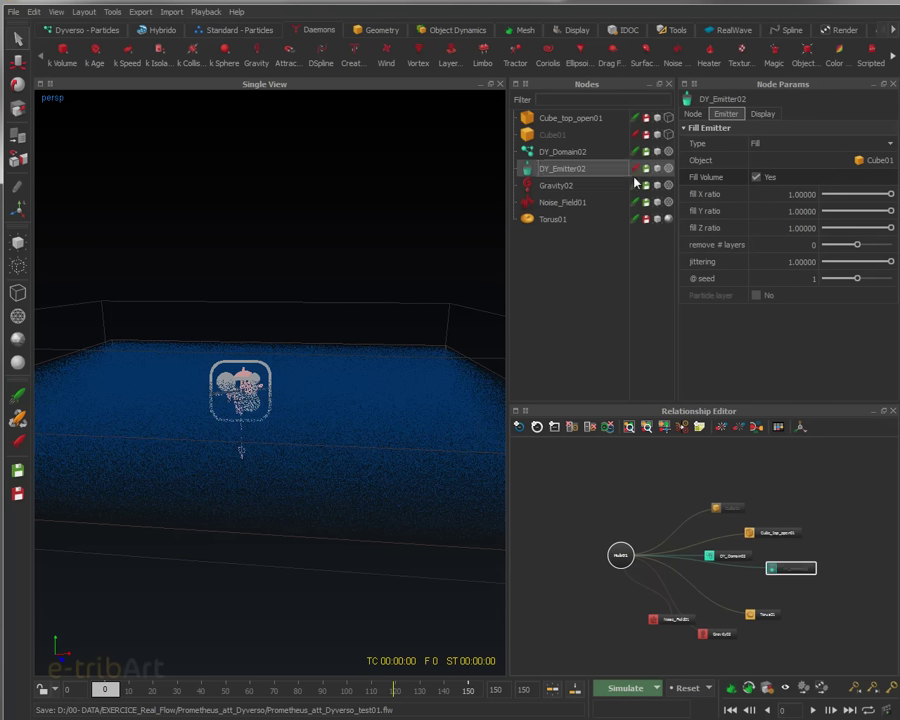
Keep Use Initial State enabled for DY_Domain02 and reset the simulation.
{"action": "left_click", "coordinate": [581, 155]}
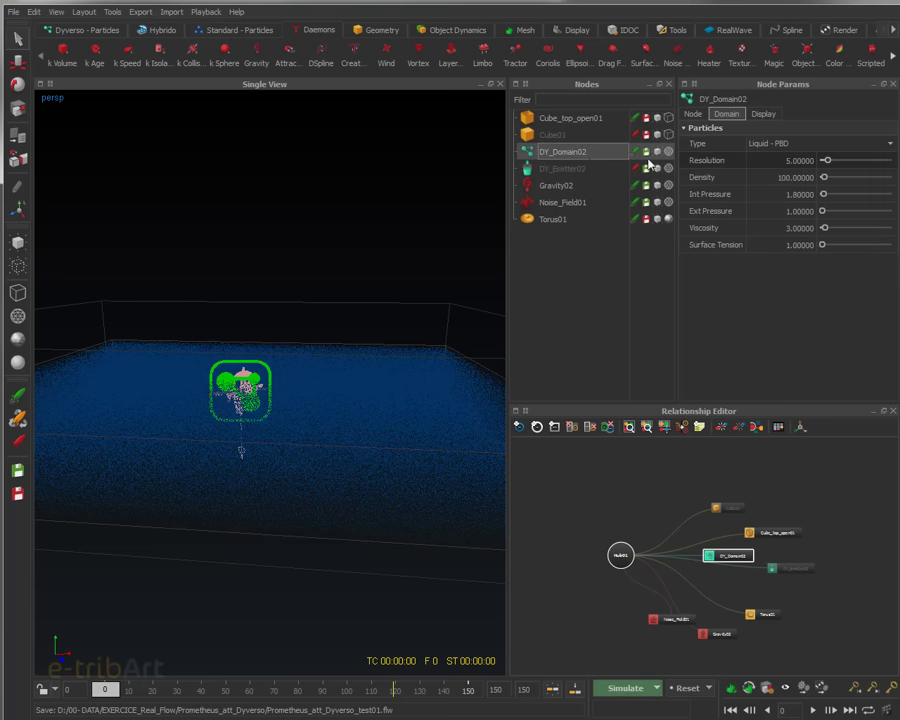
{"action": "left_click", "coordinate": [700, 117]}
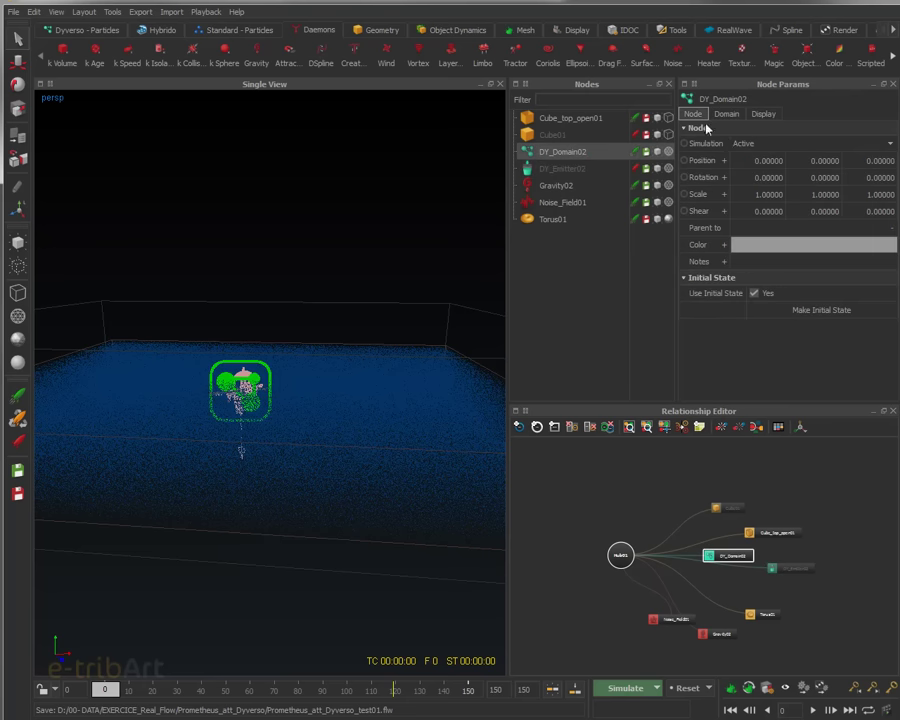
{"action": "left_click", "coordinate": [754, 293]}
{"action": "left_click", "coordinate": [680, 688]}
{"action": "left_click", "coordinate": [640, 377]}
Simulate the higher-resolution fluid to frame 21 and view the splash around the torus from a higher angle.
{"action": "left_click", "coordinate": [630, 689]}
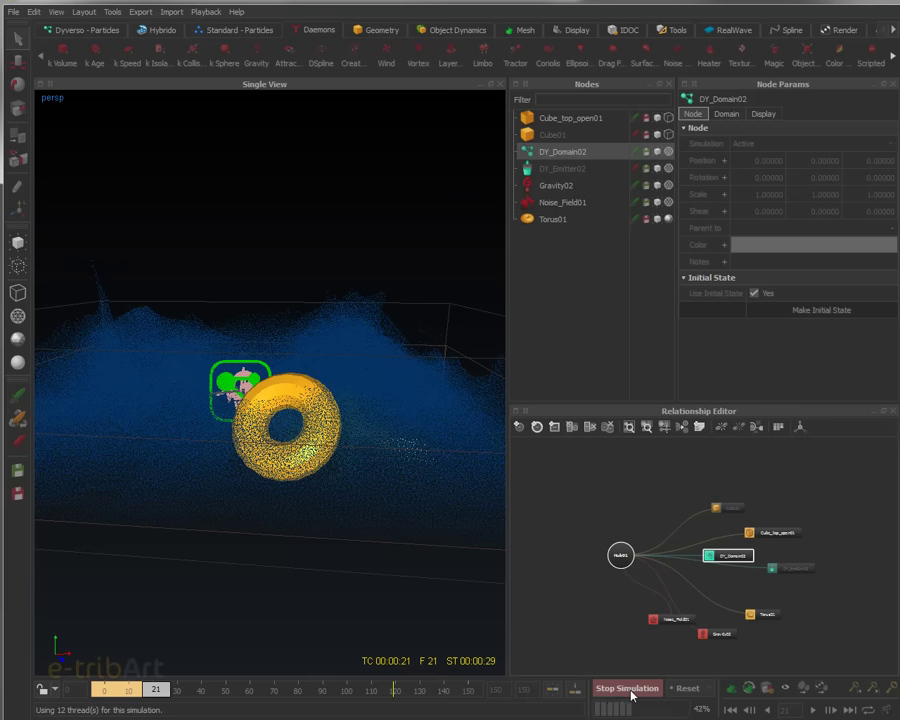
{"action": "left_click", "coordinate": [631, 690]}
{"action": "left_click_drag", "start_coordinate": [363, 415], "coordinate": [246, 388], "text": "alt"}
{"action": "left_click_drag", "start_coordinate": [396, 366], "coordinate": [354, 378], "text": "alt"}
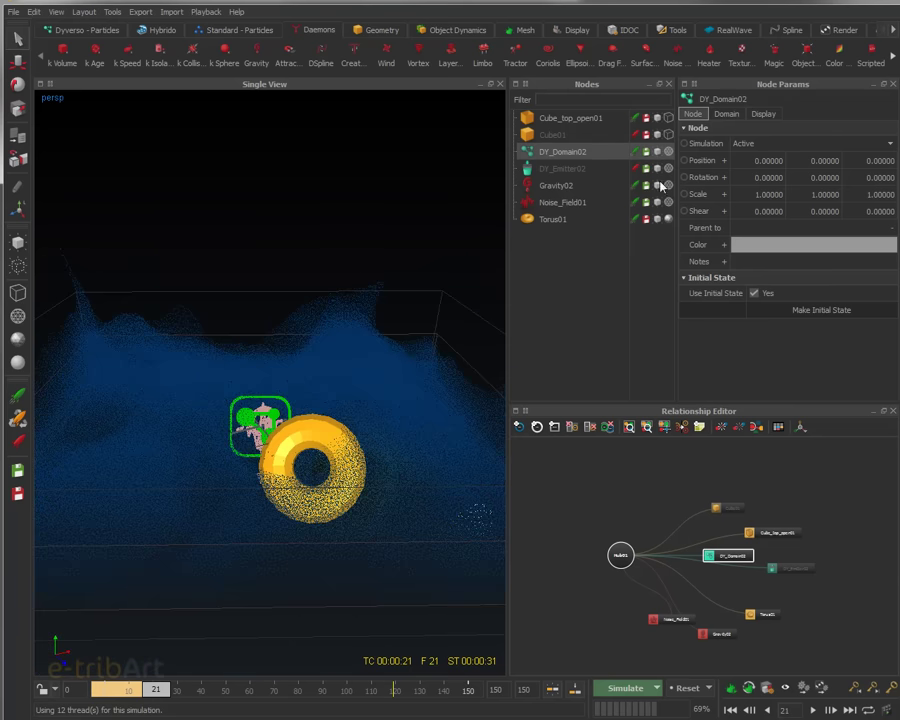
Add a second noise field daemon with strength 5 and space scale 3.
{"action": "left_click", "coordinate": [677, 58]}
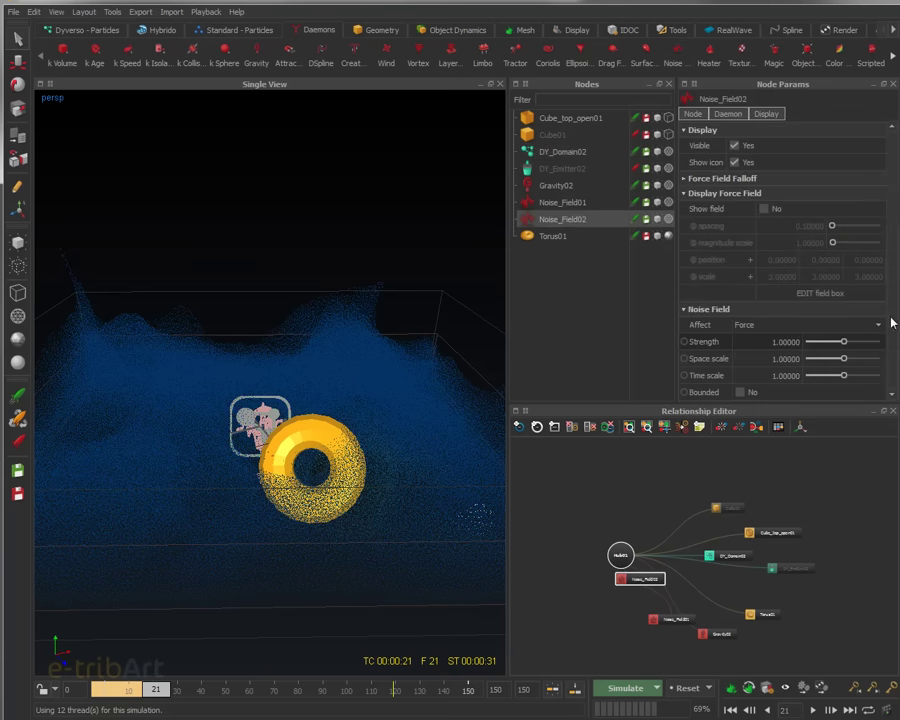
{"action": "left_click", "coordinate": [786, 342]}
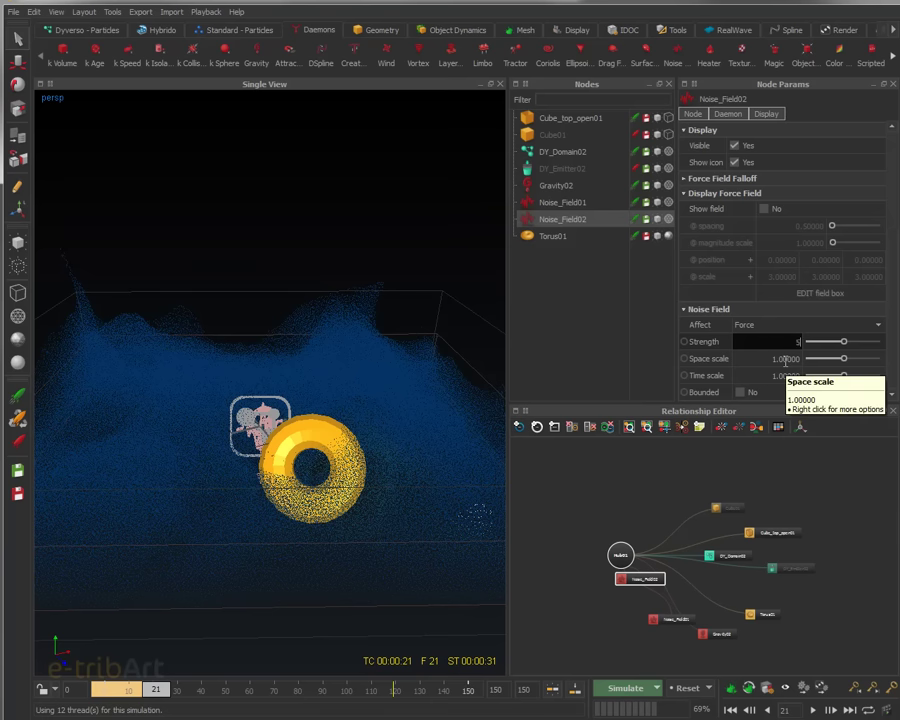
{"action": "type", "text": "5"}
{"action": "key", "text": "Return"}
{"action": "left_click", "coordinate": [786, 359]}
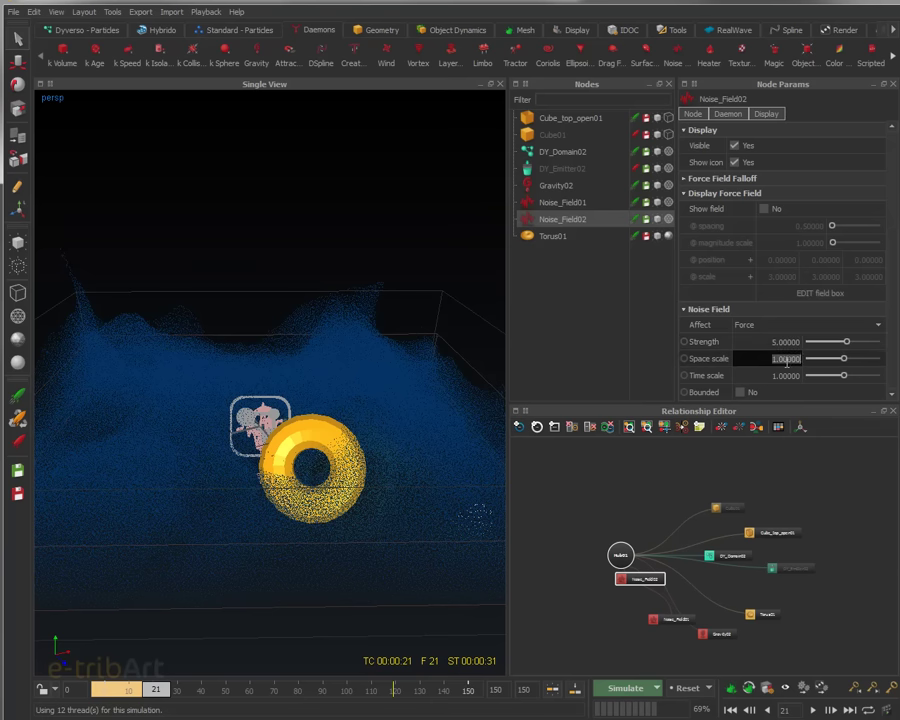
{"action": "type", "text": "3"}
{"action": "key", "text": "Return"}
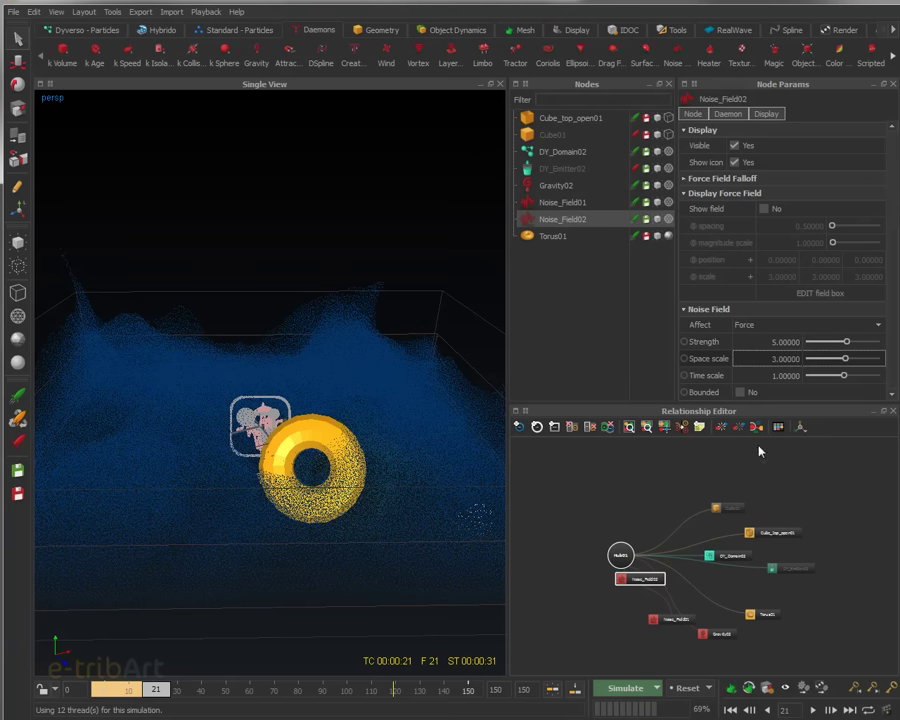
Reset the simulation and run it with both noise fields to frame 16, examining the wave crests up close.
{"action": "left_click", "coordinate": [688, 694]}
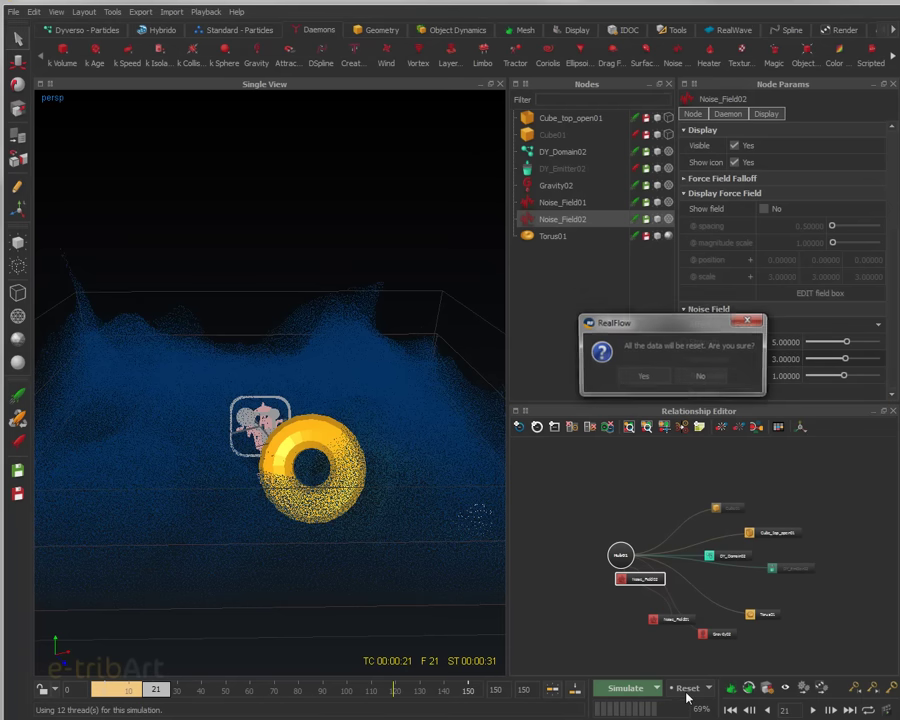
{"action": "left_click", "coordinate": [645, 382]}
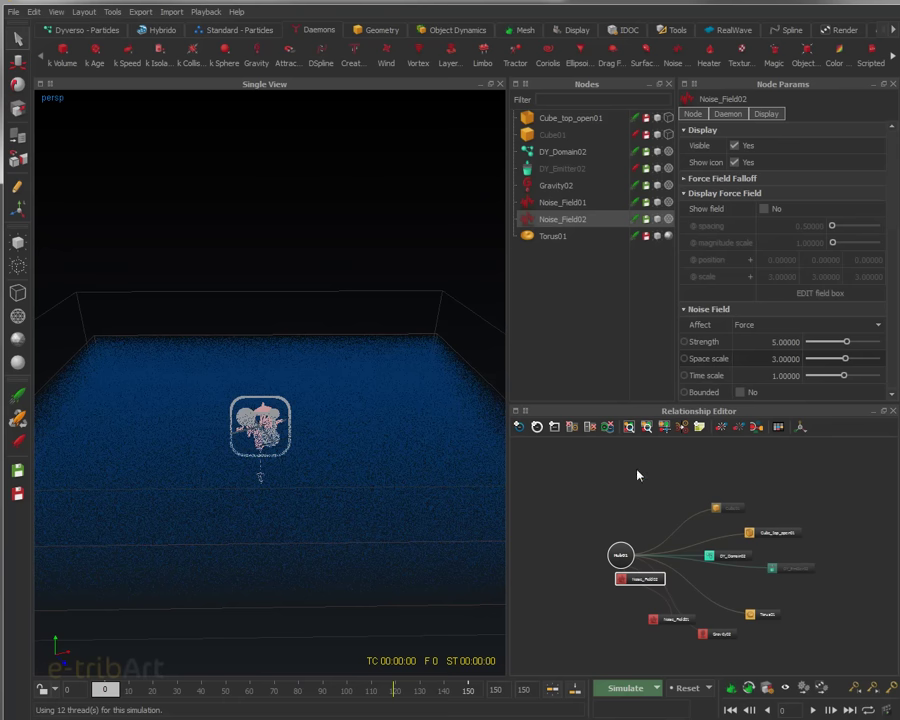
{"action": "left_click", "coordinate": [627, 690]}
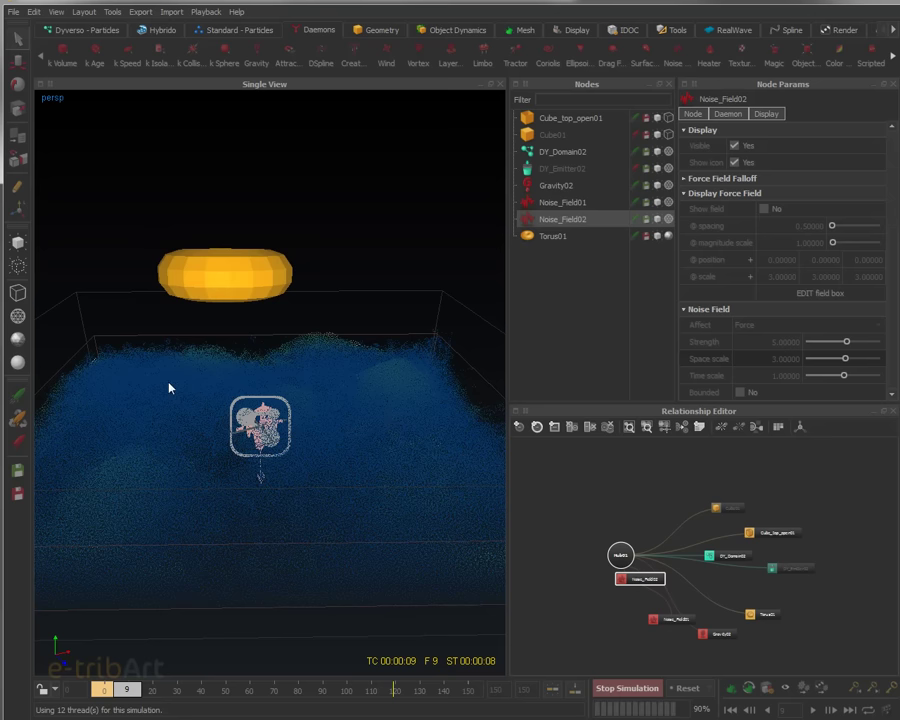
{"action": "left_click_drag", "start_coordinate": [345, 460], "coordinate": [305, 447], "text": "alt"}
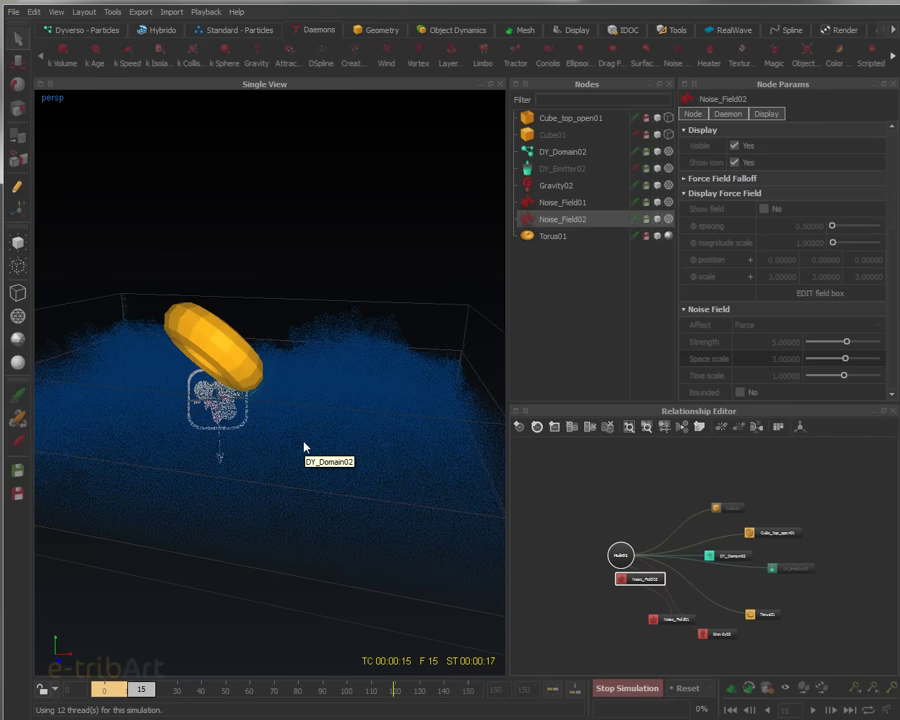
{"action": "left_click", "coordinate": [617, 689]}
{"action": "scroll", "coordinate": [392, 350], "scroll_direction": "up", "scroll_amount": 3}
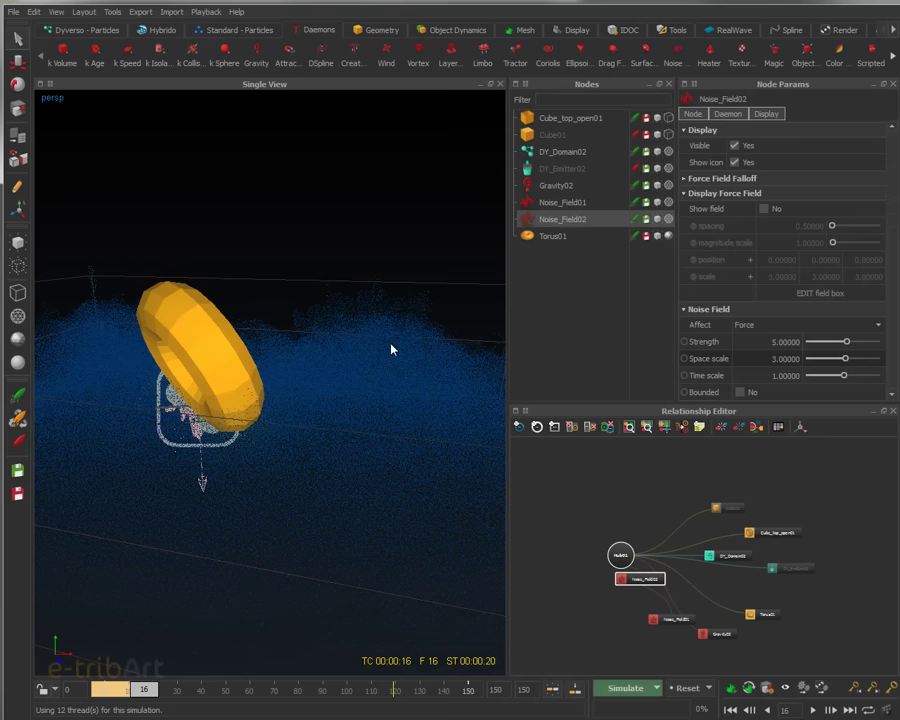
{"action": "middle_click_drag", "start_coordinate": [390, 350], "coordinate": [204, 457], "text": "alt"}
{"action": "left_click_drag", "start_coordinate": [204, 457], "coordinate": [244, 298], "text": "alt"}
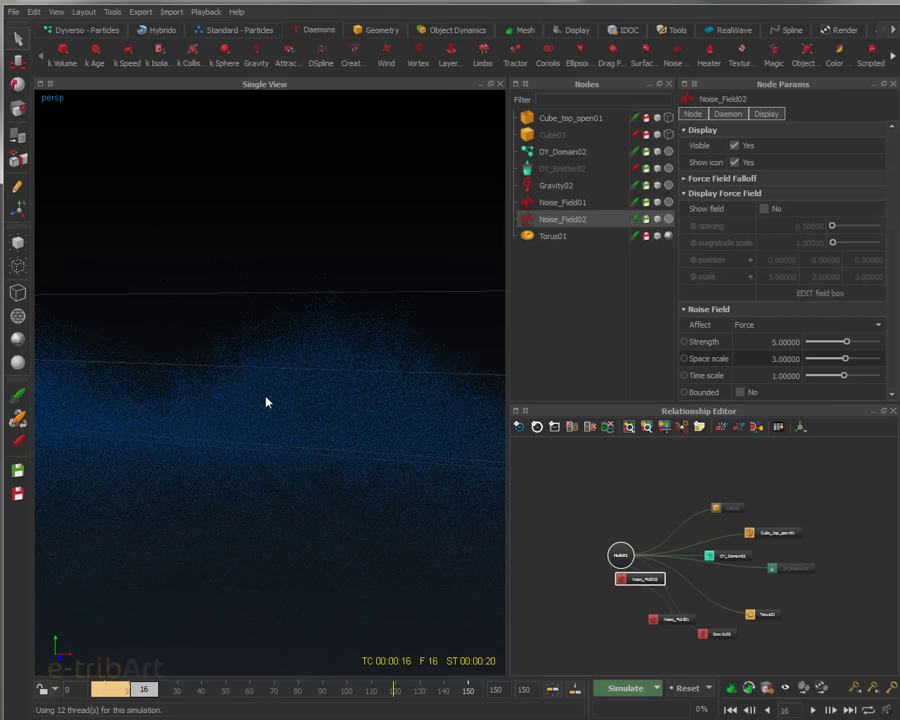
{"action": "scroll", "coordinate": [278, 393], "scroll_direction": "down", "scroll_amount": 3}
{"action": "left_click_drag", "start_coordinate": [278, 393], "coordinate": [355, 380], "text": "alt"}
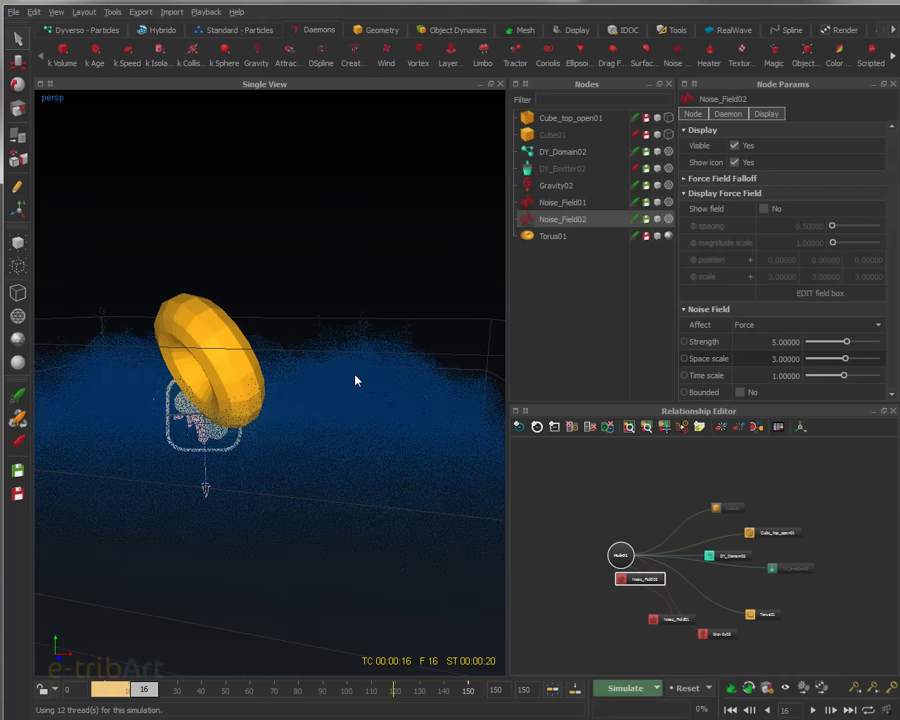
Continue the simulation to frame 21 to view the torus splash, and reset it to frame 0.
{"action": "left_click", "coordinate": [620, 688]}
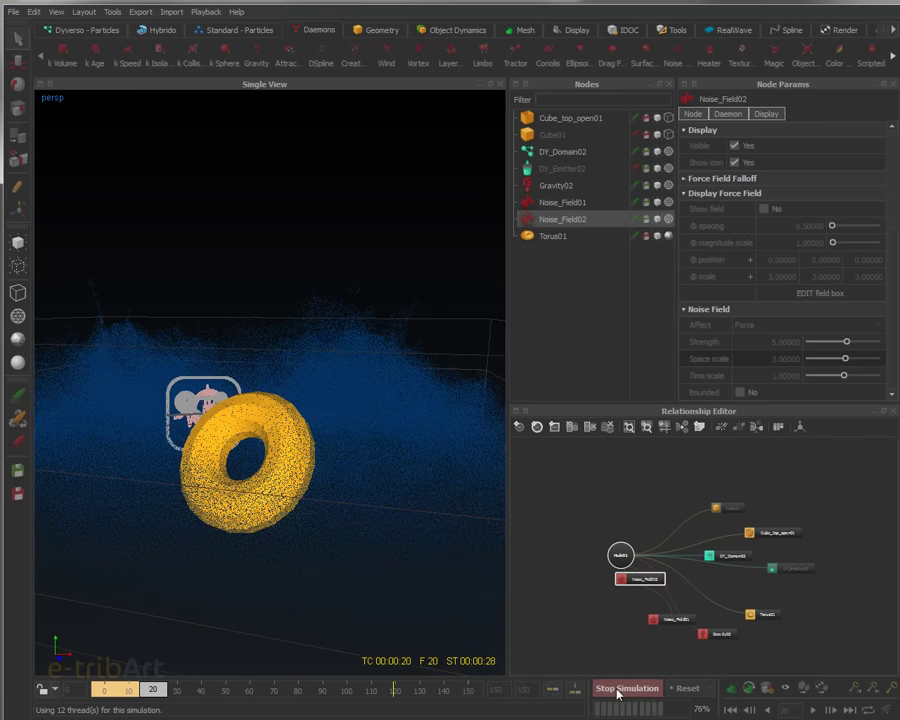
{"action": "left_click", "coordinate": [617, 690]}
{"action": "left_click_drag", "start_coordinate": [452, 568], "coordinate": [217, 517], "text": "alt"}
{"action": "left_click_drag", "start_coordinate": [152, 501], "coordinate": [193, 482], "text": "alt"}
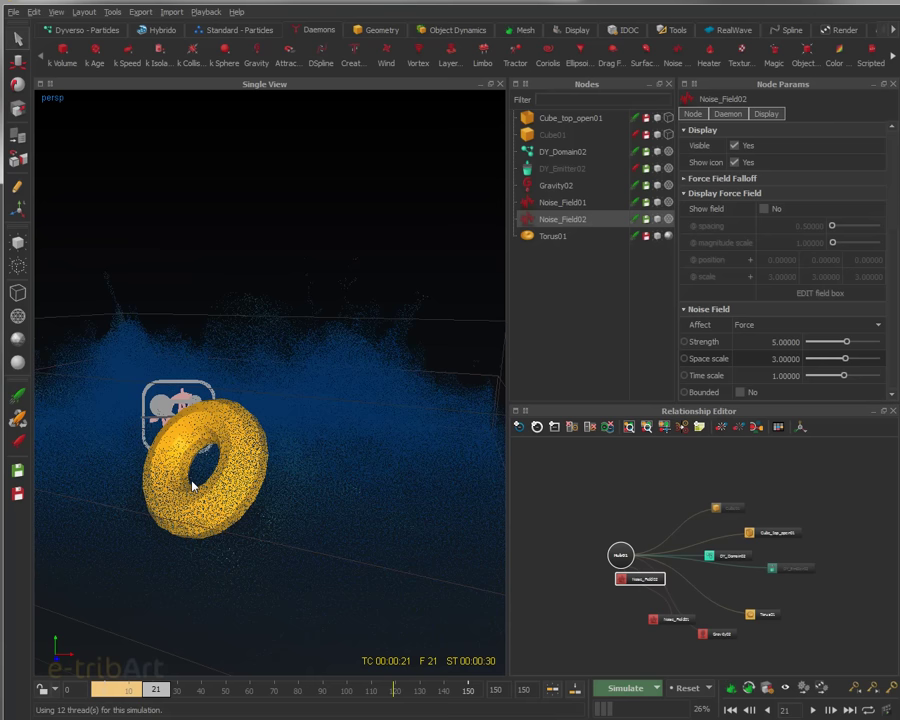
{"action": "left_click", "coordinate": [685, 688]}
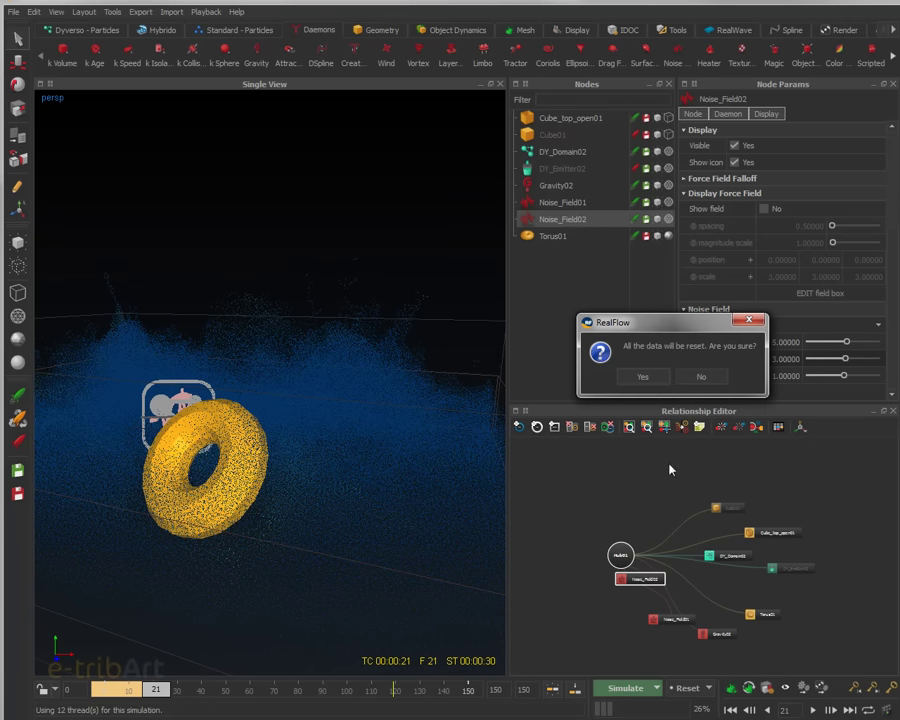
{"action": "left_click", "coordinate": [644, 377]}
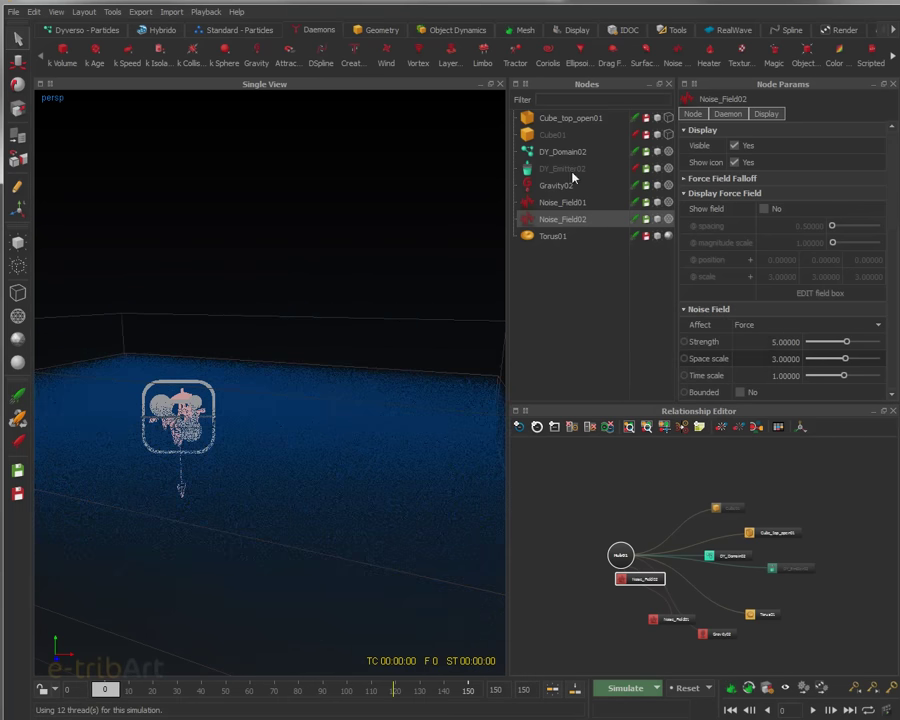
Set Torus01's DY Friction to 0.1 and DY Bounce to 0.4.
{"action": "left_click", "coordinate": [560, 236]}
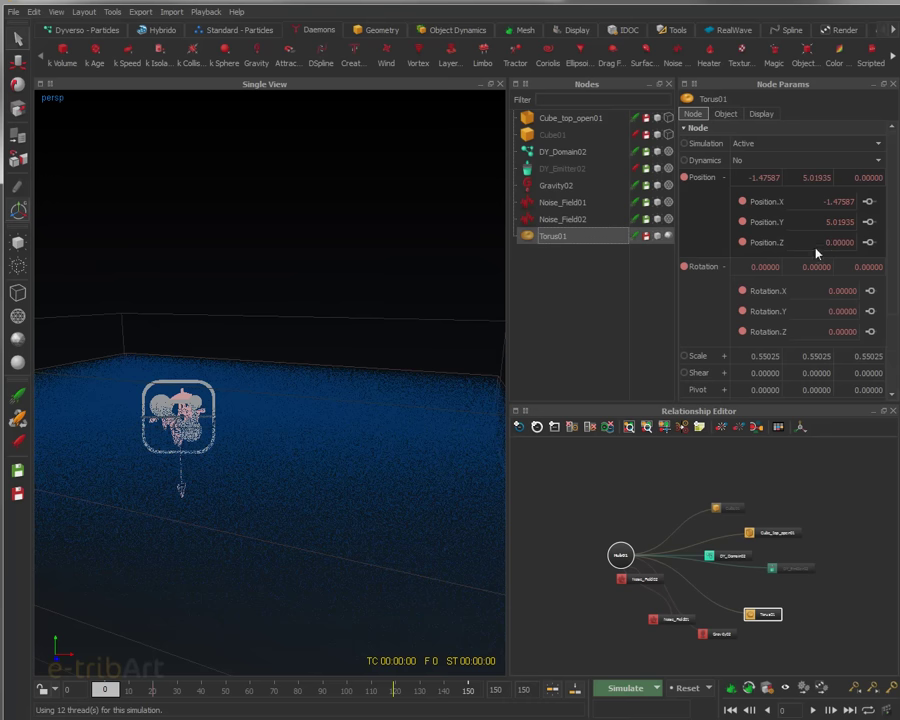
{"action": "left_click", "coordinate": [727, 115]}
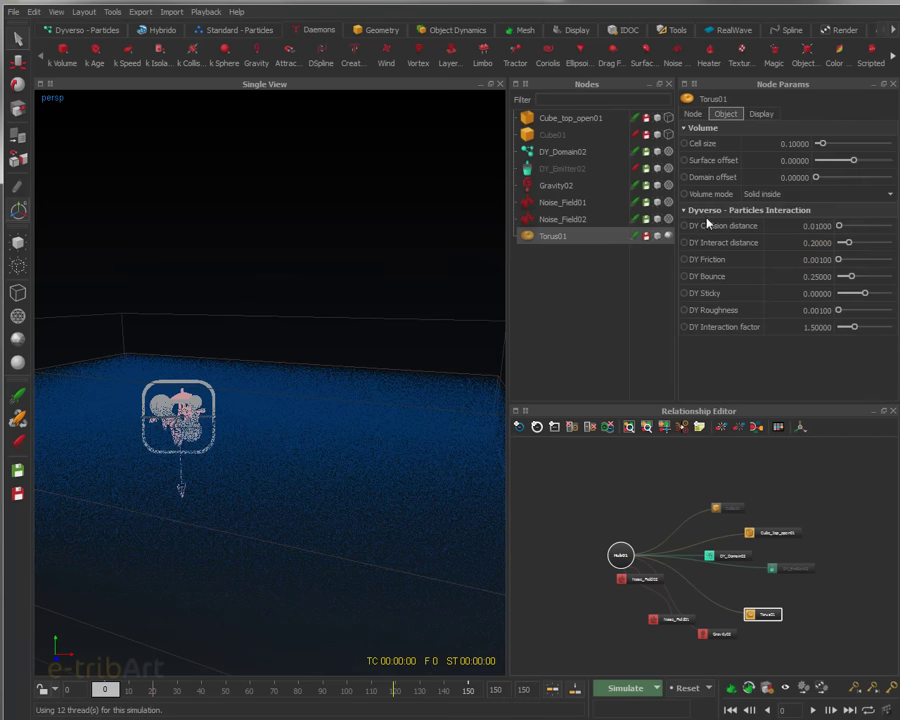
{"action": "double_click", "coordinate": [803, 259]}
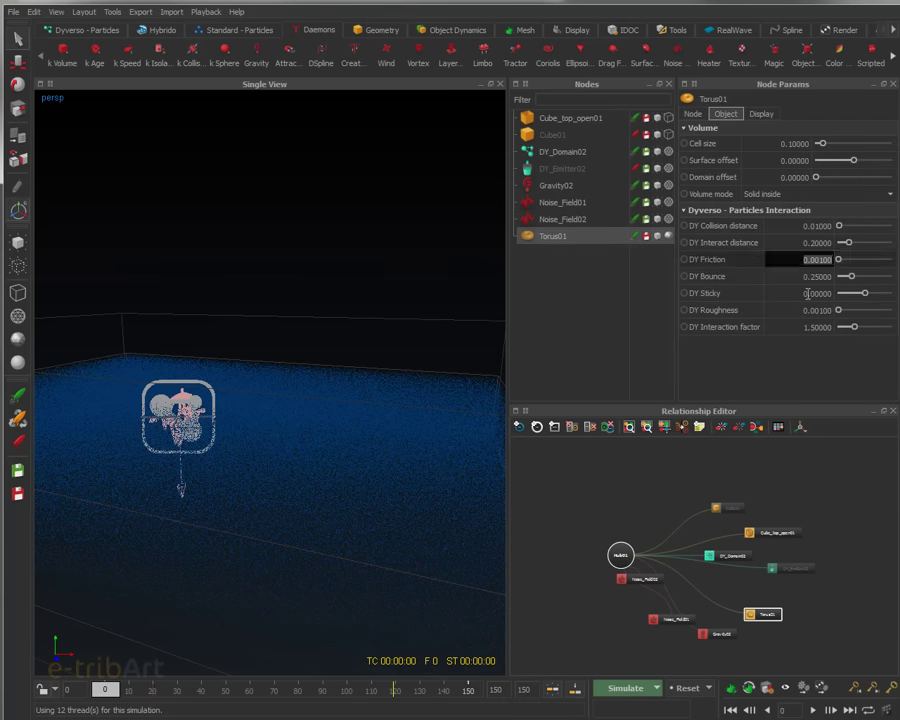
{"action": "type", "text": "0.1"}
{"action": "key", "text": "Return"}
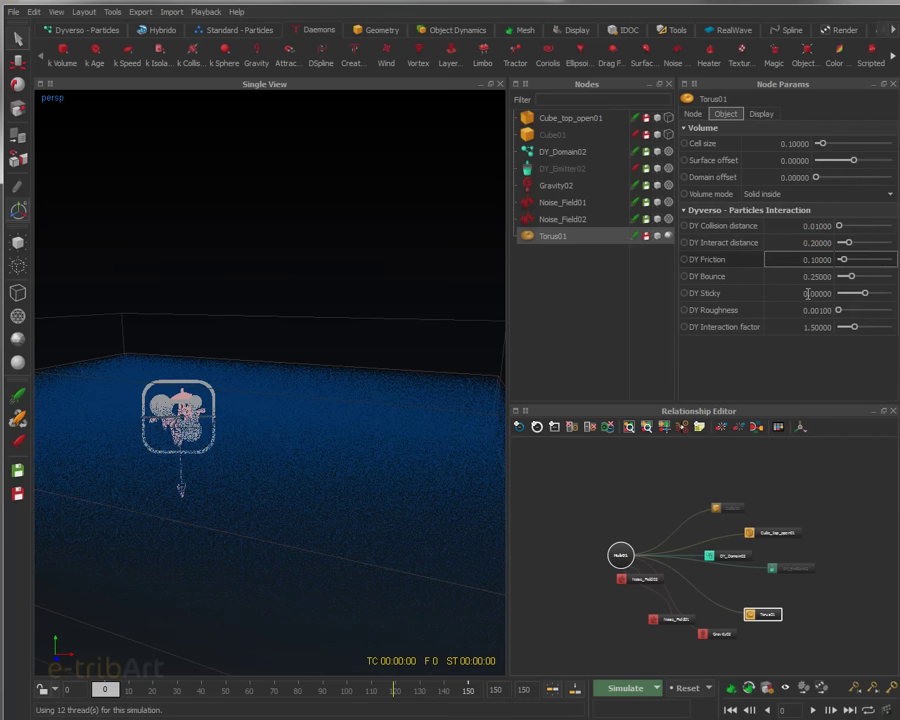
{"action": "double_click", "coordinate": [823, 278]}
{"action": "key", "text": "BackSpace"}
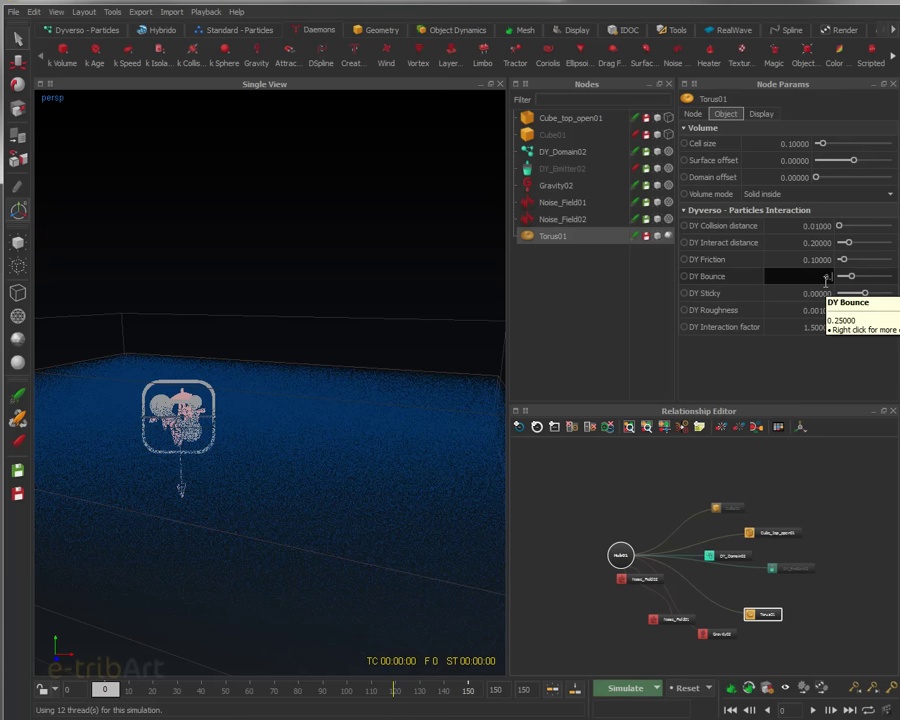
{"action": "type", "text": "0.4"}
{"action": "key", "text": "Return"}
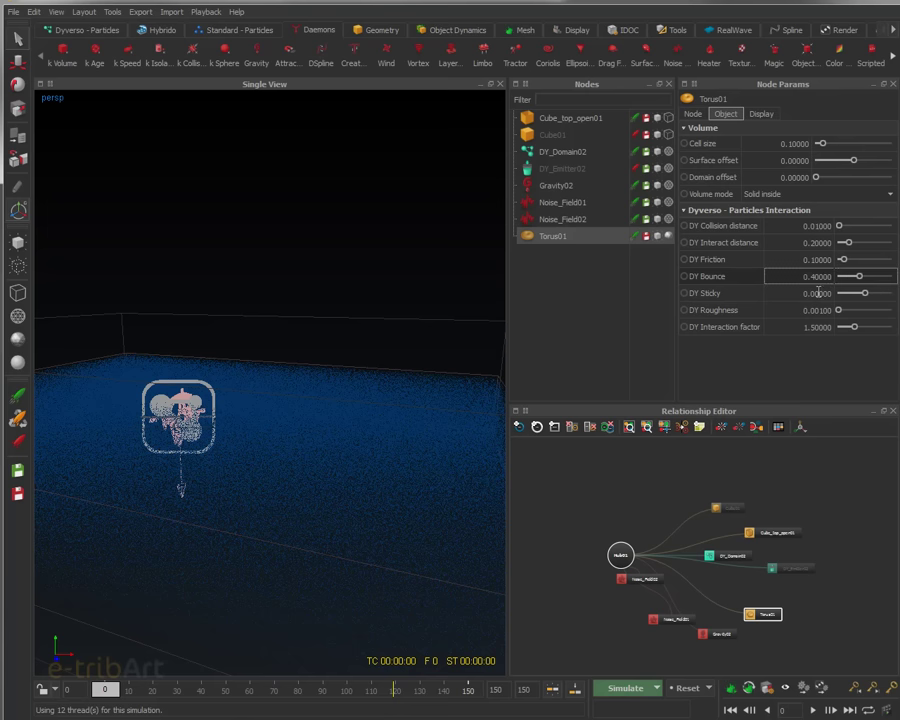
Set the torus's DY Roughness, DY Sticky and DY Collision distance each to 0.1.
{"action": "double_click", "coordinate": [818, 310]}
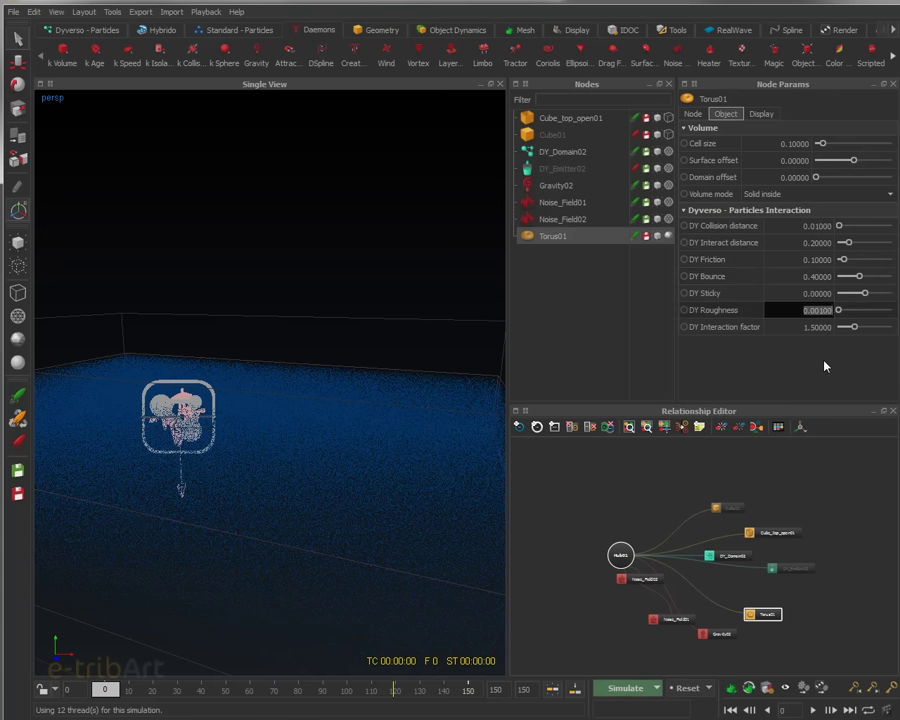
{"action": "type", "text": "0.1"}
{"action": "key", "text": "Return"}
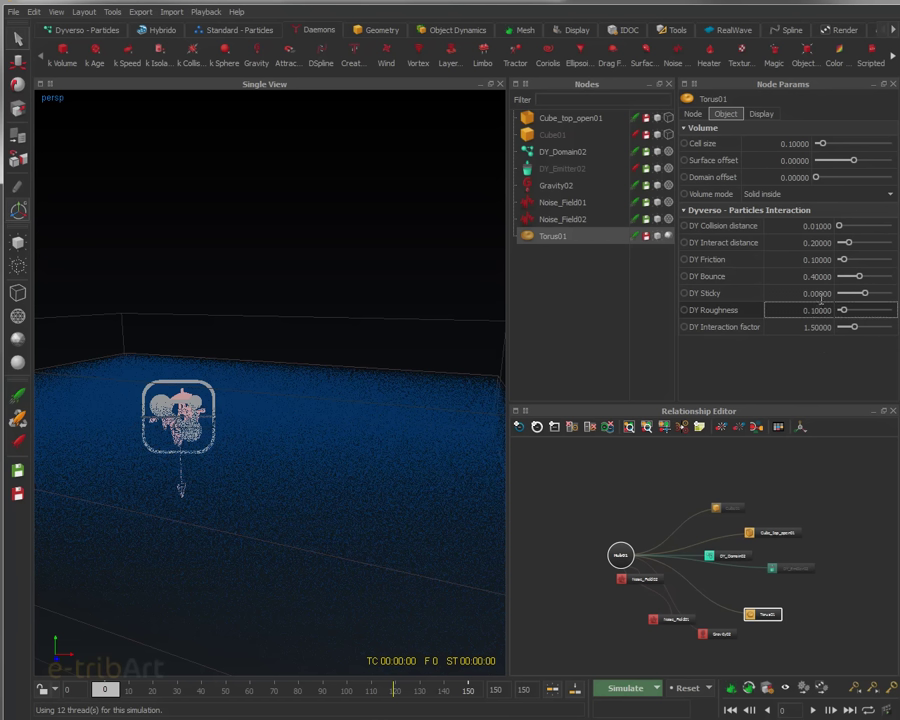
{"action": "left_click", "coordinate": [818, 293]}
{"action": "type", "text": "0.1"}
{"action": "key", "text": "Return"}
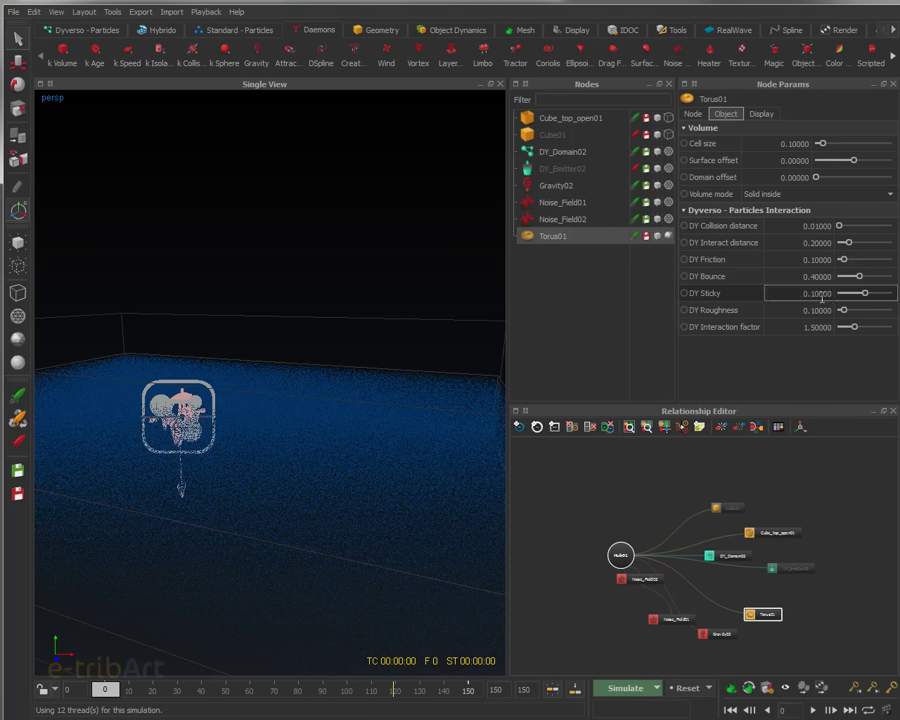
{"action": "left_click", "coordinate": [822, 227]}
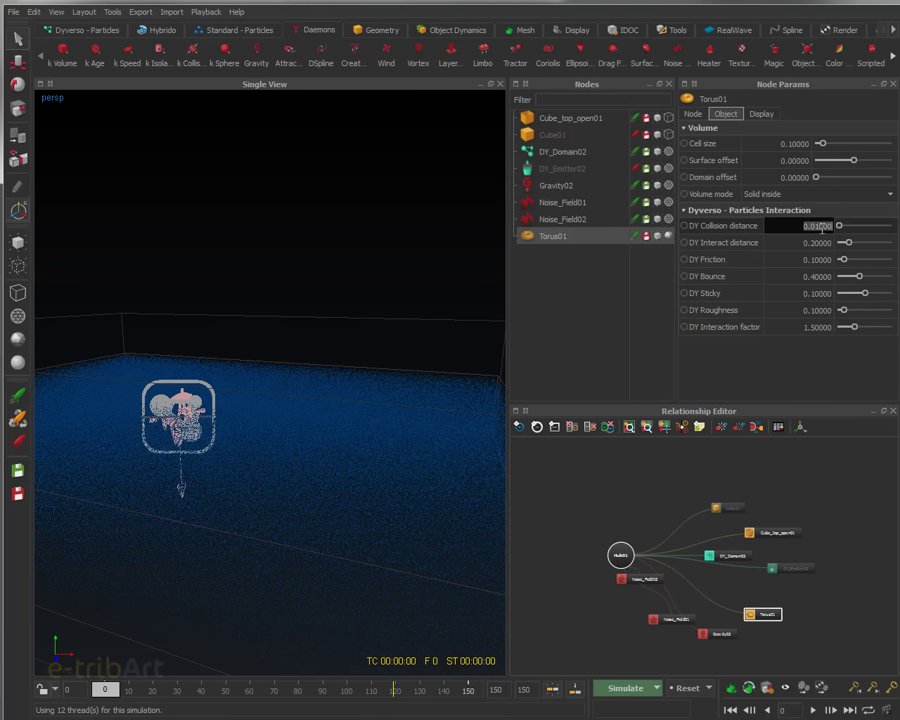
{"action": "type", "text": "0.1"}
{"action": "key", "text": "Return"}
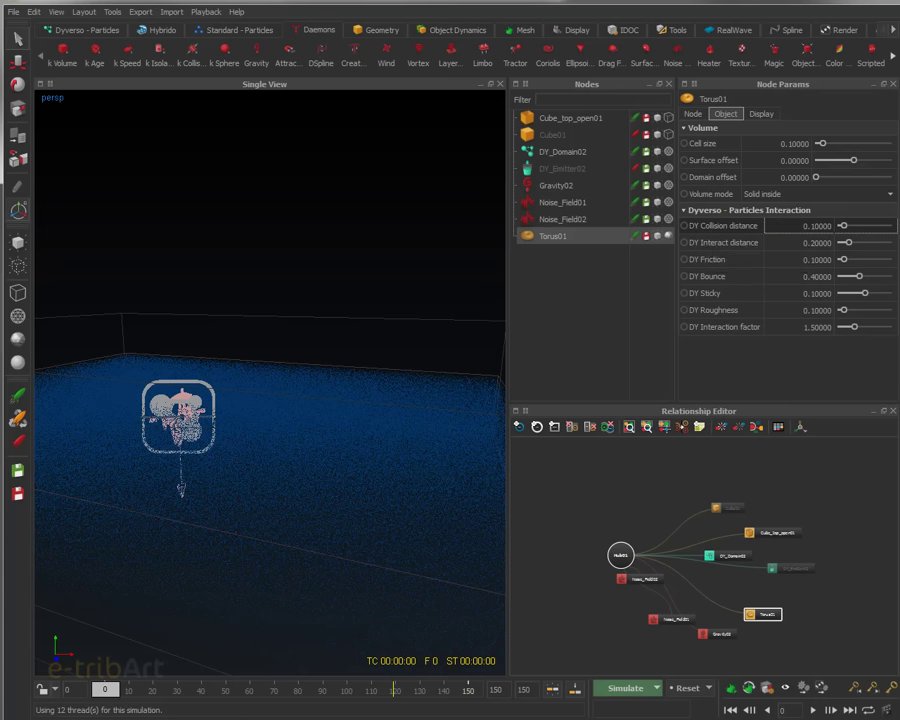
Run the simulation to frame 29, stop it, and examine the torus and the surrounding splash from several angles.
{"action": "left_click", "coordinate": [627, 689]}
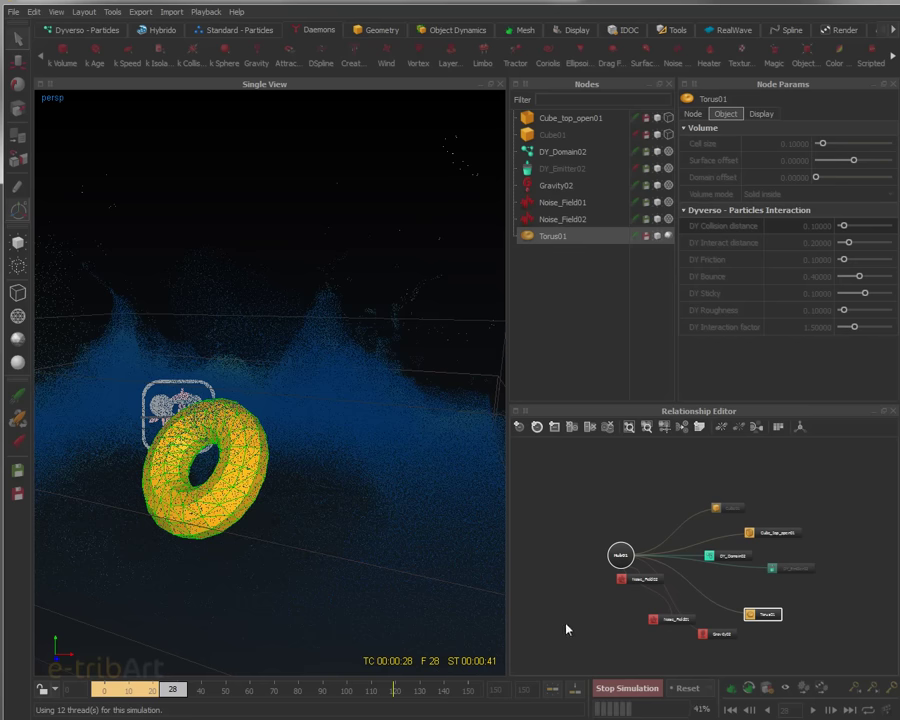
{"action": "key", "text": "Escape"}
{"action": "left_click_drag", "start_coordinate": [333, 506], "coordinate": [305, 462], "text": "alt"}
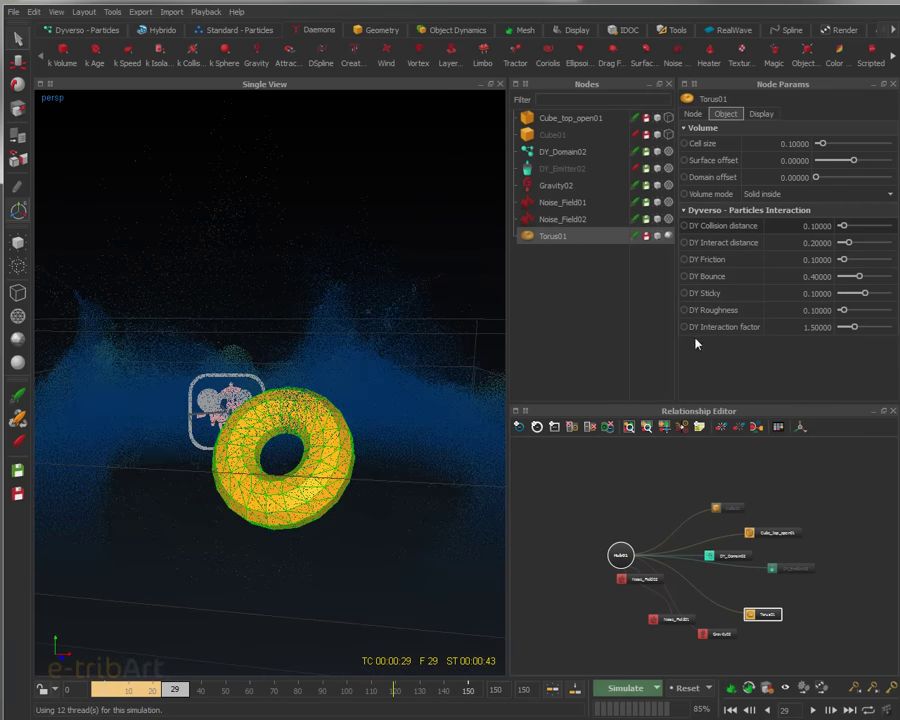
{"action": "left_click_drag", "start_coordinate": [277, 429], "coordinate": [262, 522], "text": "alt"}
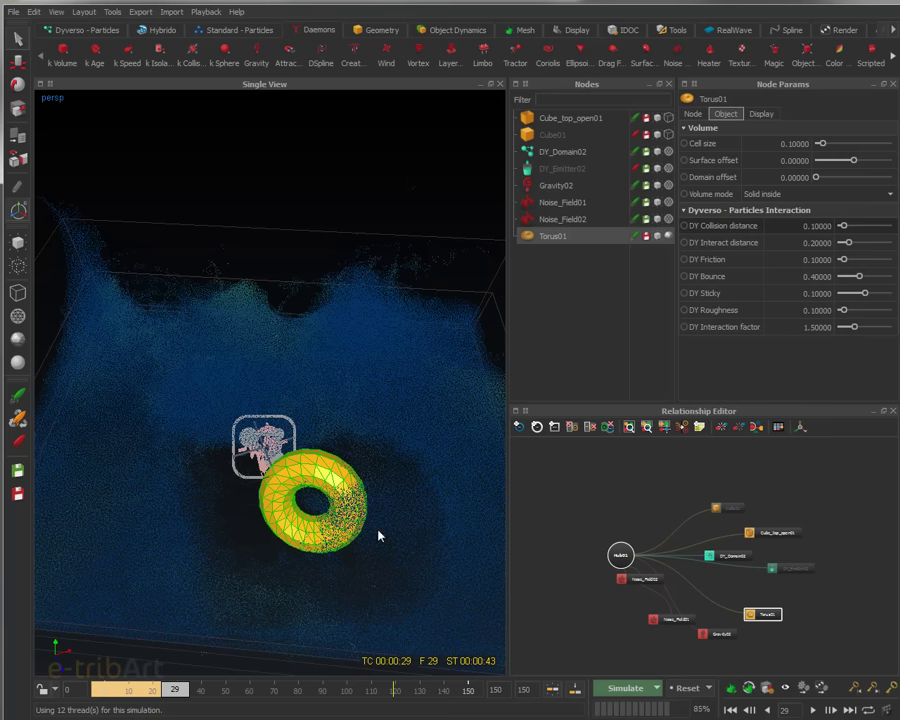
{"action": "left_click_drag", "start_coordinate": [340, 530], "coordinate": [308, 487], "text": "alt"}
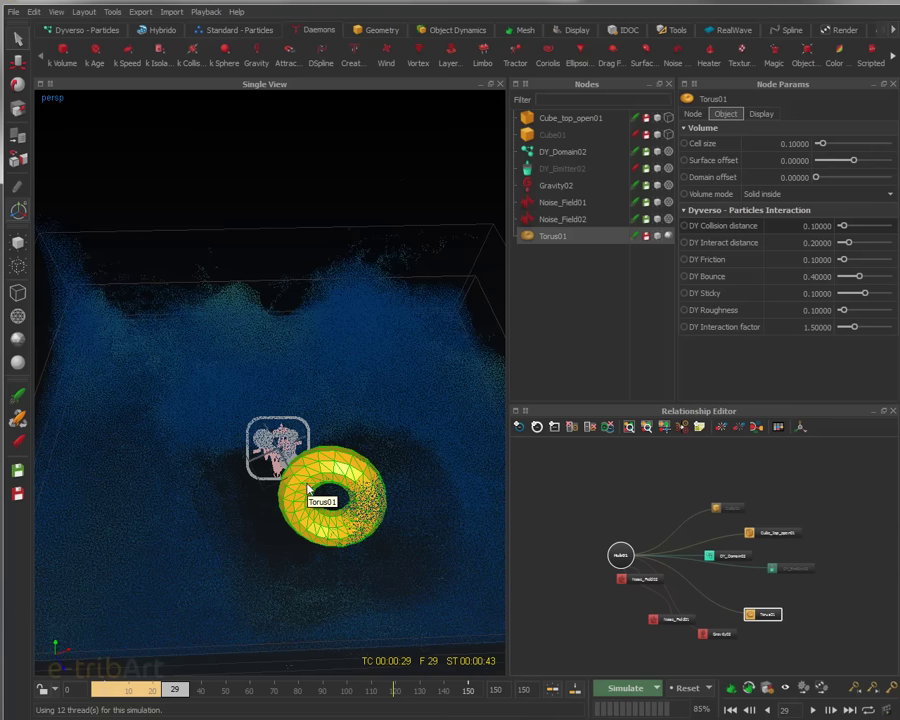
{"action": "left_click_drag", "start_coordinate": [312, 490], "coordinate": [330, 467], "text": "alt"}
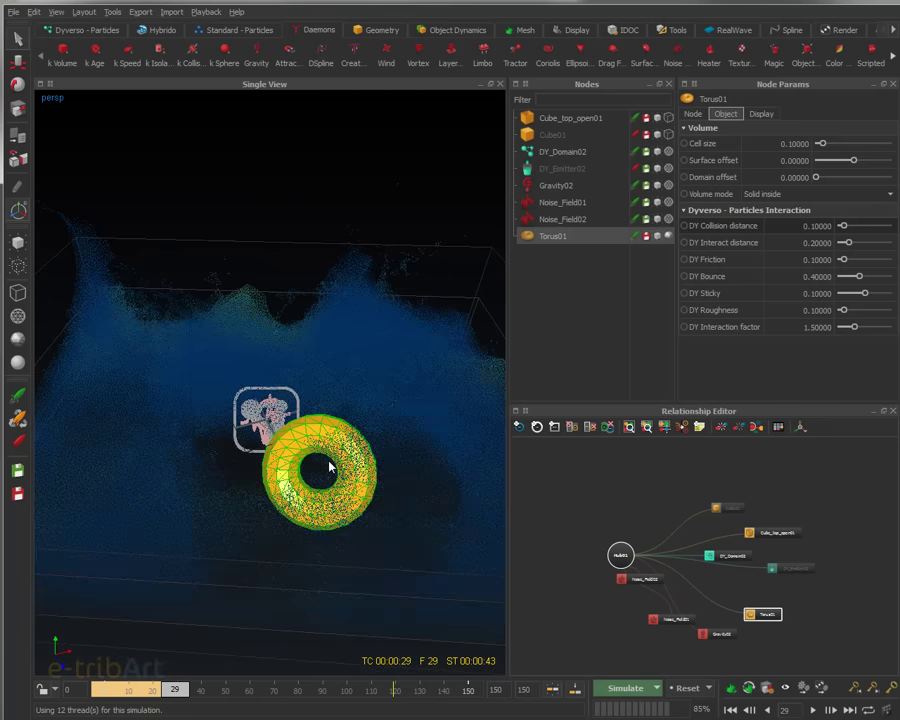
Review the particle settings of DY_Domain02 and view the whole liquid in its container.
{"action": "left_click", "coordinate": [572, 154]}
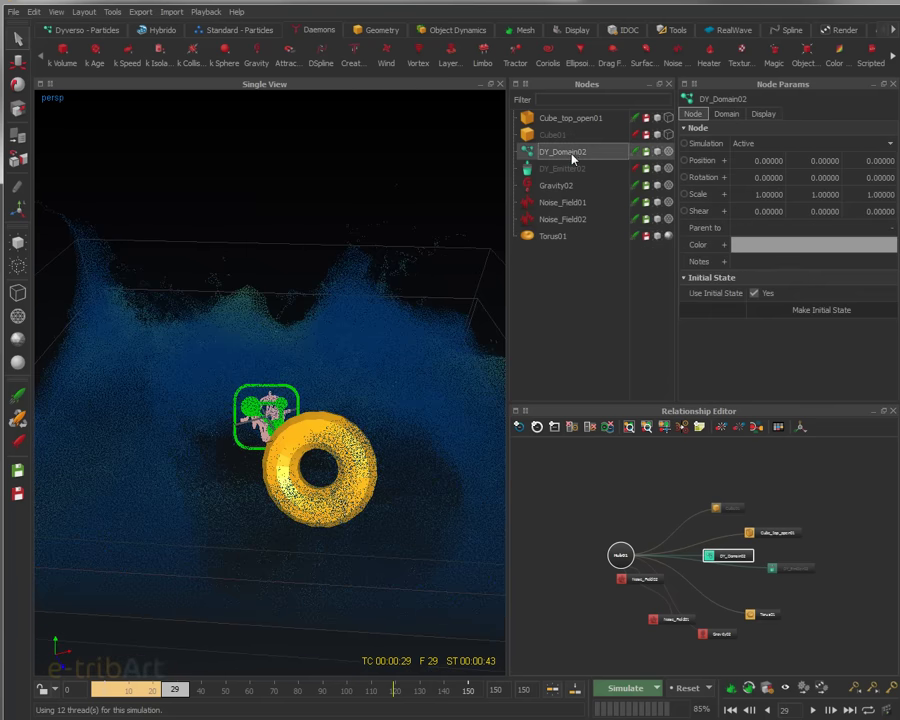
{"action": "left_click", "coordinate": [727, 114]}
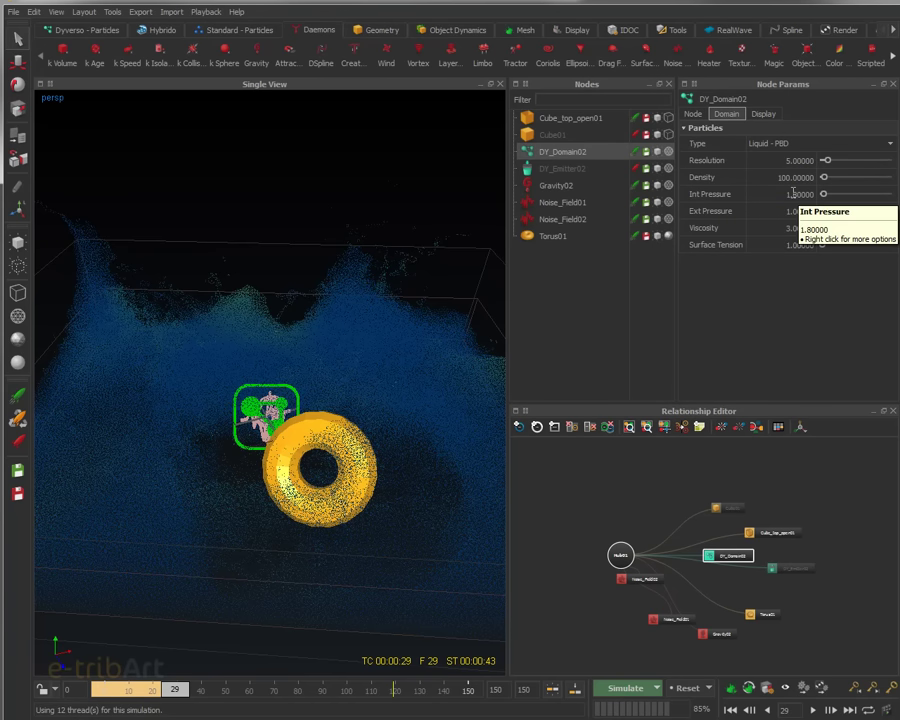
{"action": "left_click_drag", "start_coordinate": [315, 346], "coordinate": [310, 306], "text": "alt"}
{"action": "scroll", "coordinate": [333, 314], "scroll_direction": "down", "scroll_amount": 3}
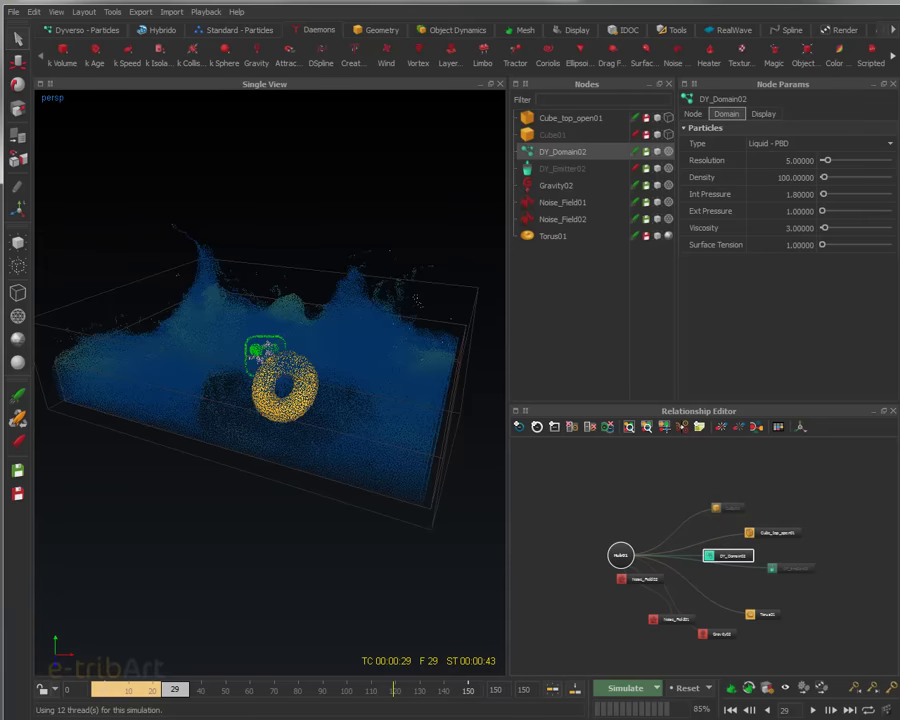
Switch to FCheck and reposition the atter.#.jpg preview window to view the rendered particle sequence.
{"action": "key", "text": "alt+Tab"}
{"action": "left_click_drag", "start_coordinate": [675, 145], "coordinate": [465, 152]}
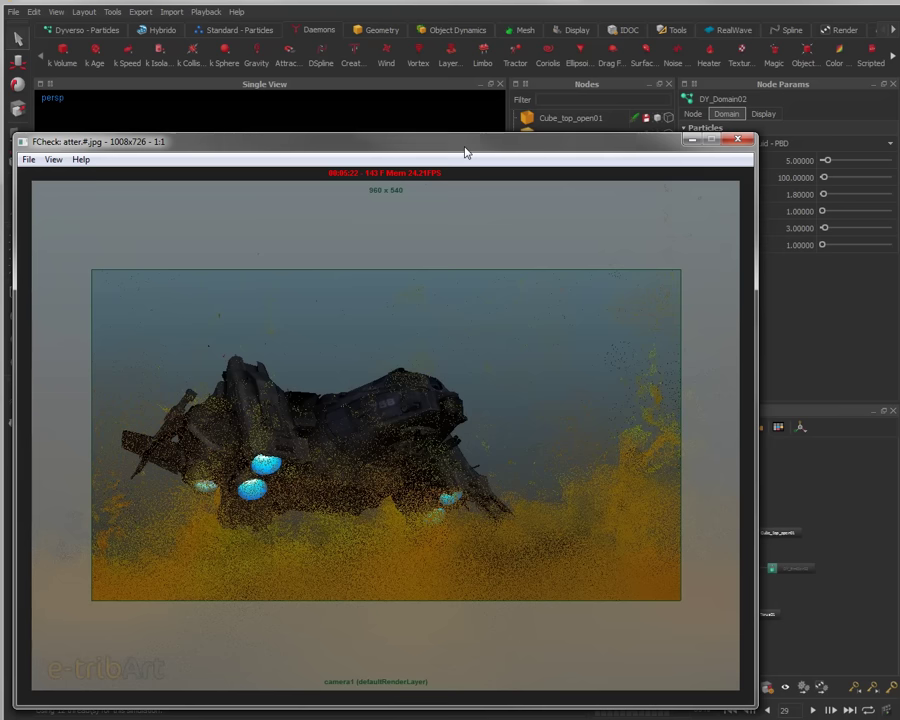
{"action": "left_click_drag", "start_coordinate": [480, 141], "coordinate": [478, 156]}
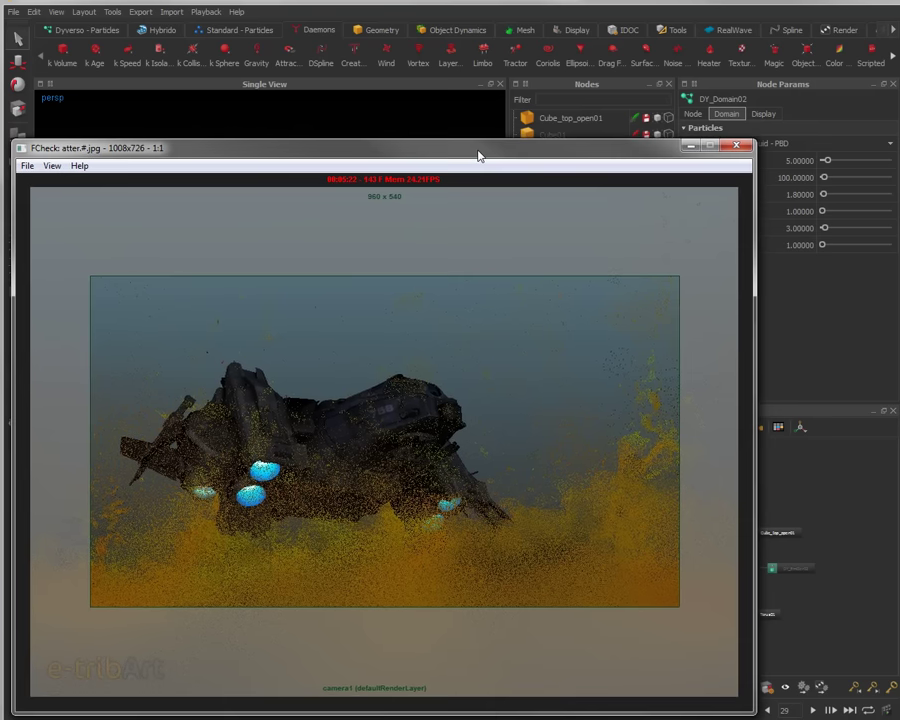